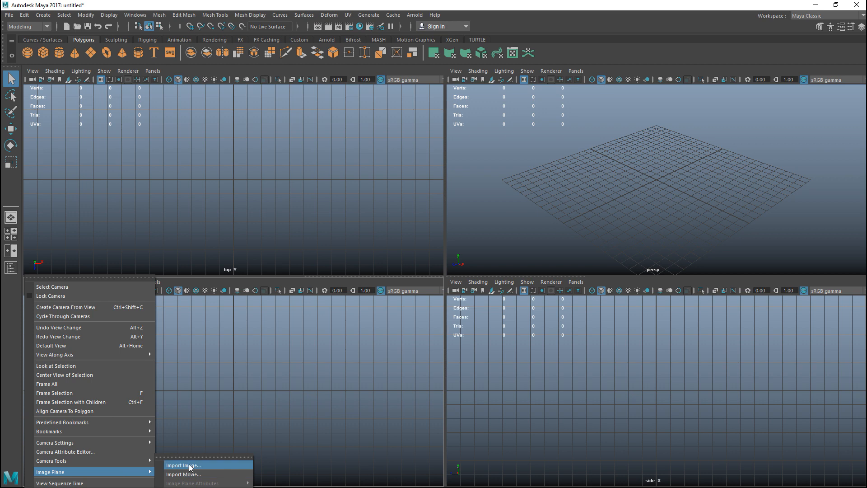
# Import 2000px-7.62x39mm_round.svg.png from the desktop's 3D Resources/TutorialVideos/MH1-Videos/7.62mm Ammo folder as the front view's image plane
pyautogui.click(124, 142)
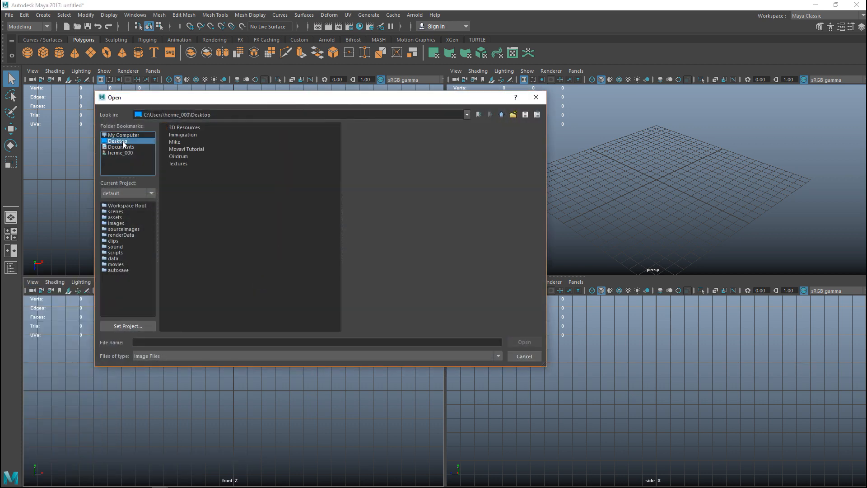
pyautogui.click(190, 128)
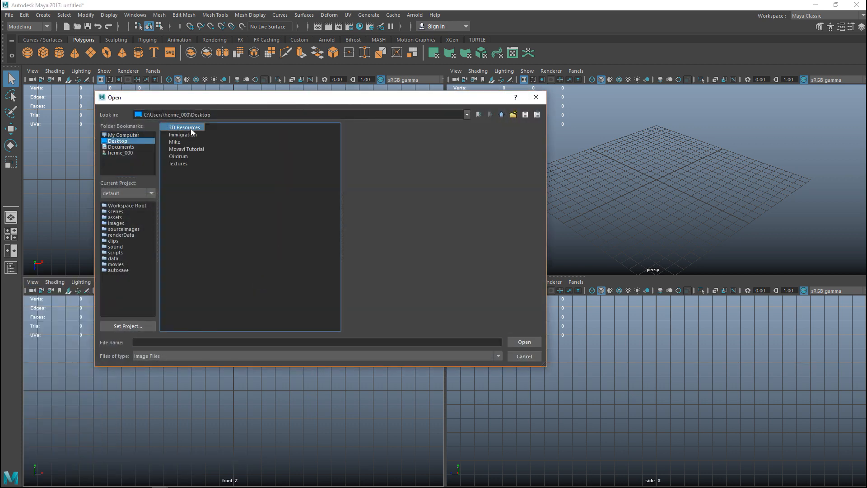
pyautogui.doubleClick(195, 127)
pyautogui.doubleClick(189, 208)
pyautogui.doubleClick(187, 127)
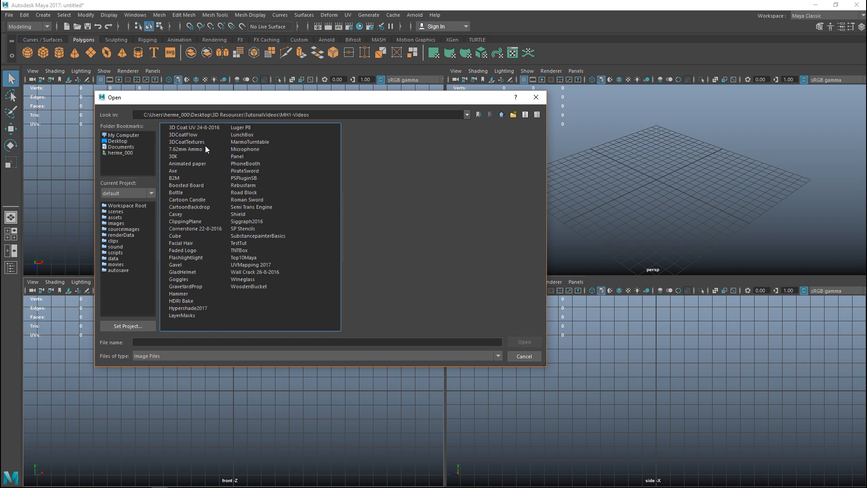
pyautogui.doubleClick(189, 149)
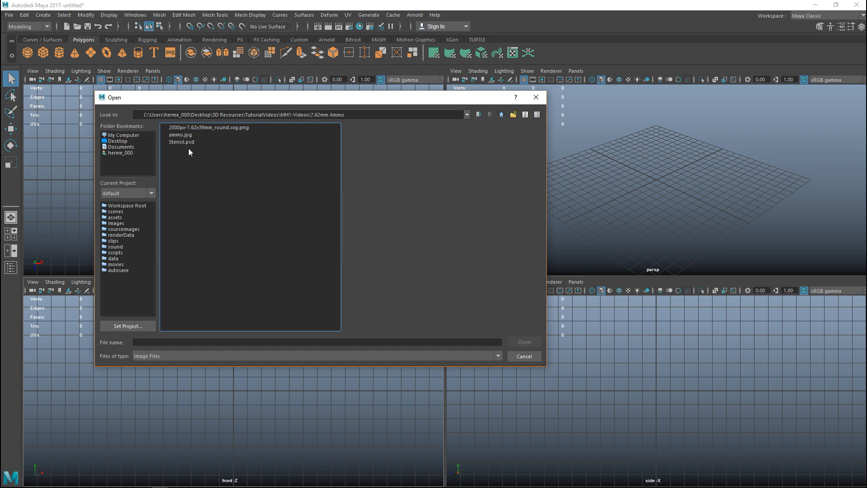
pyautogui.click(228, 128)
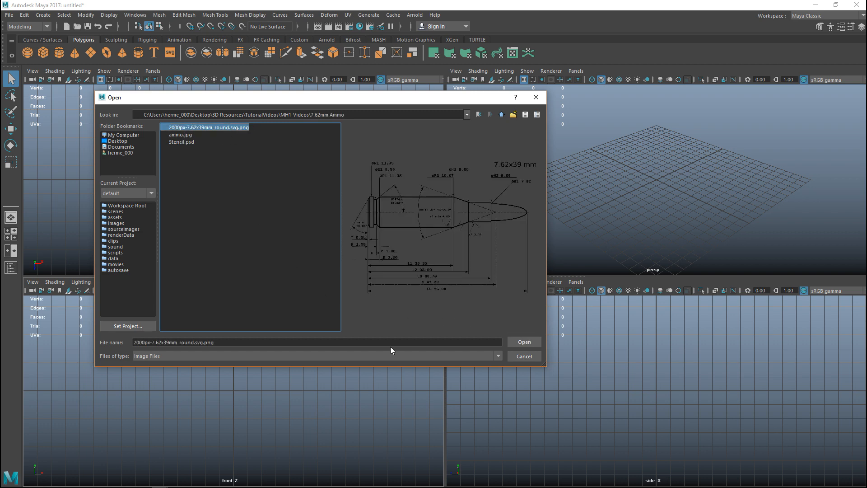
pyautogui.click(524, 342)
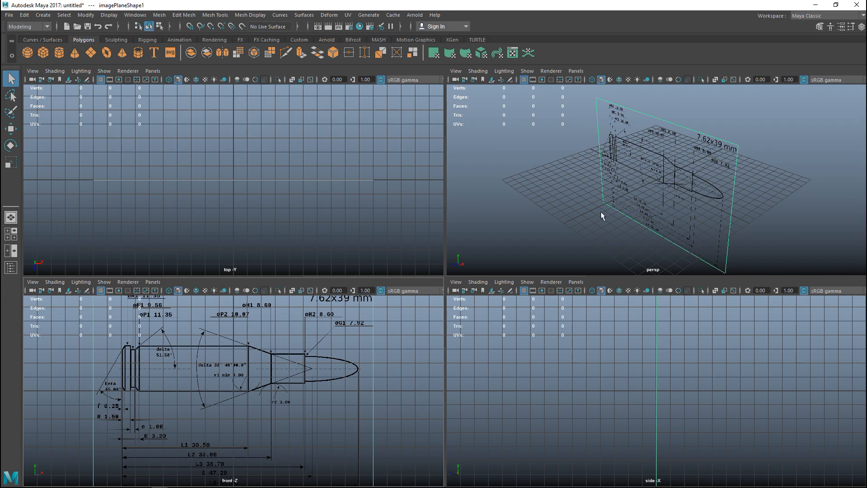
# Move the cartridge image plane up and back to the rear of the grid in the perspective view
pyautogui.press('space')
pyautogui.moveTo(535, 233)
pyautogui.keyDown('alt'); pyautogui.mouseDown()
pyautogui.moveTo(466, 306)
pyautogui.moveTo(555, 321)
pyautogui.moveTo(494, 294)
pyautogui.moveTo(530, 333)
pyautogui.mouseUp(); pyautogui.keyUp('alt')
pyautogui.press('w')
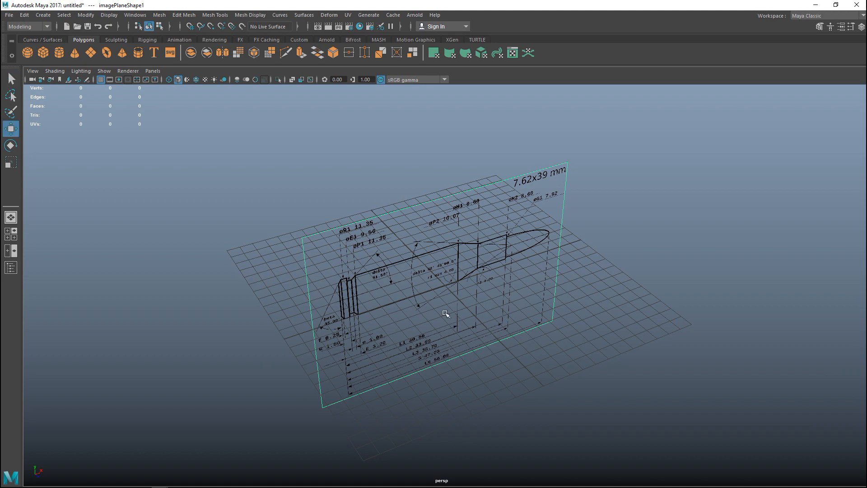
pyautogui.keyDown('alt'); pyautogui.moveTo(468, 309); pyautogui.dragTo(430, 325); pyautogui.keyUp('alt')
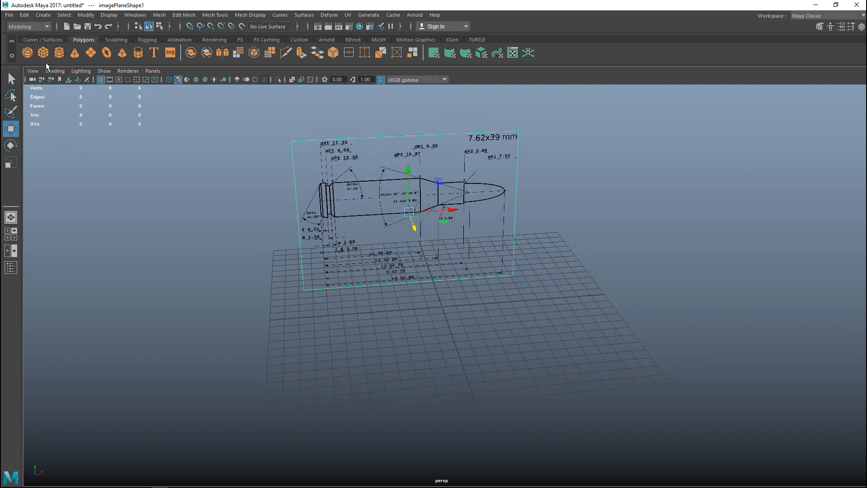
# Create a polygon cylinder with 30 axis subdivisions and 0 cap subdivisions
pyautogui.click(59, 53)
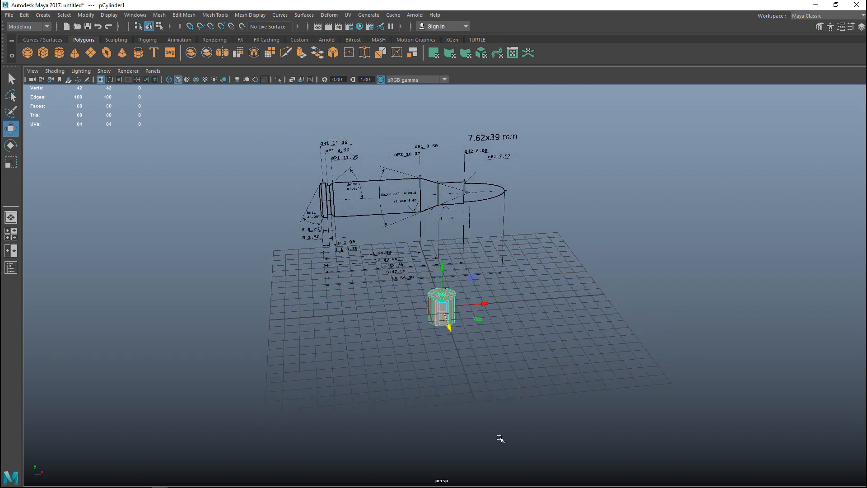
pyautogui.press('F9')
pyautogui.hotkey('ctrl', 'a')
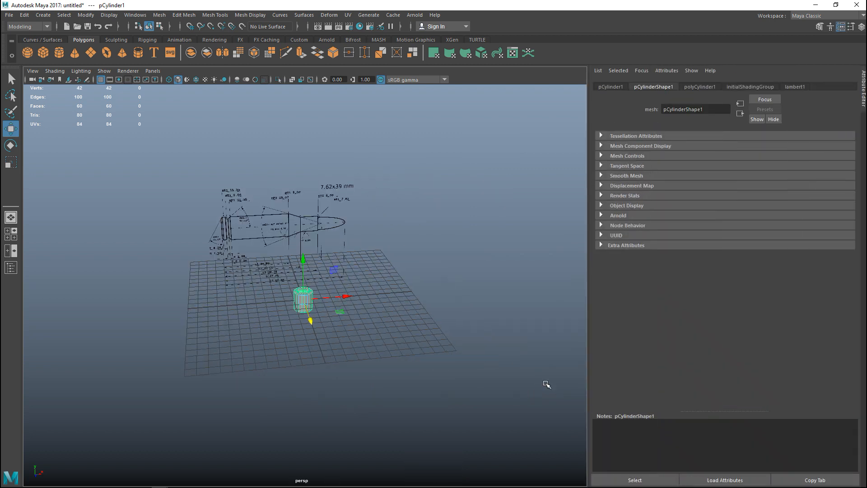
pyautogui.click(699, 87)
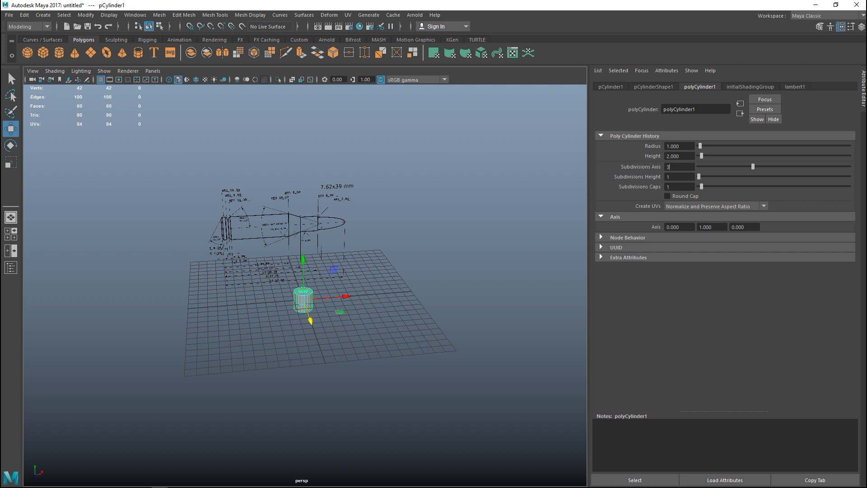
pyautogui.doubleClick(675, 187)
pyautogui.write('0')
pyautogui.press('Return')
# Rotate the cylinder onto its side so it lies parallel to the cartridge drawing's length
pyautogui.scroll(5, 378, 367)
pyautogui.moveTo(379, 374)
pyautogui.keyDown('alt'); pyautogui.mouseDown(button='middle')
pyautogui.moveTo(406, 313)
pyautogui.moveTo(401, 352)
pyautogui.mouseUp(button='middle'); pyautogui.keyUp('alt')
pyautogui.moveTo(403, 364)
pyautogui.keyDown('alt'); pyautogui.mouseDown()
pyautogui.moveTo(408, 354)
pyautogui.moveTo(410, 368)
pyautogui.moveTo(389, 369)
pyautogui.moveTo(397, 406)
pyautogui.moveTo(410, 422)
pyautogui.moveTo(439, 401)
pyautogui.moveTo(433, 402)
pyautogui.mouseUp(); pyautogui.keyUp('alt')
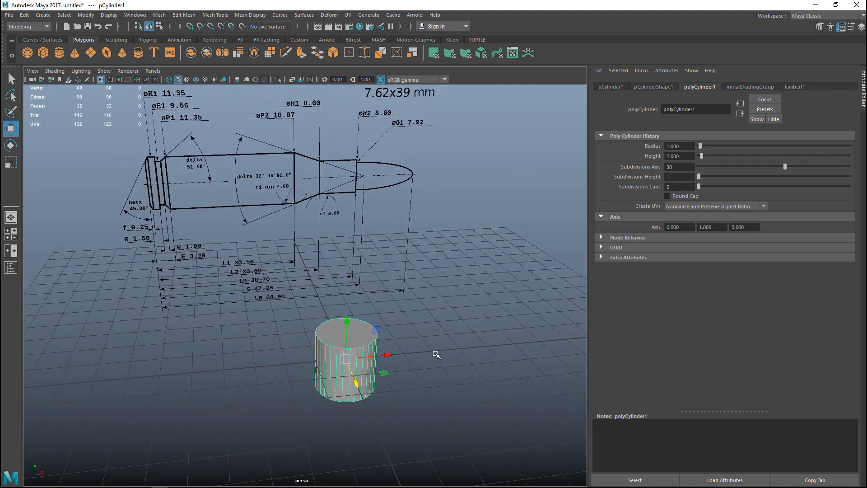
pyautogui.scroll(-2, 436, 355)
pyautogui.scroll(2, 434, 366)
pyautogui.press('e')
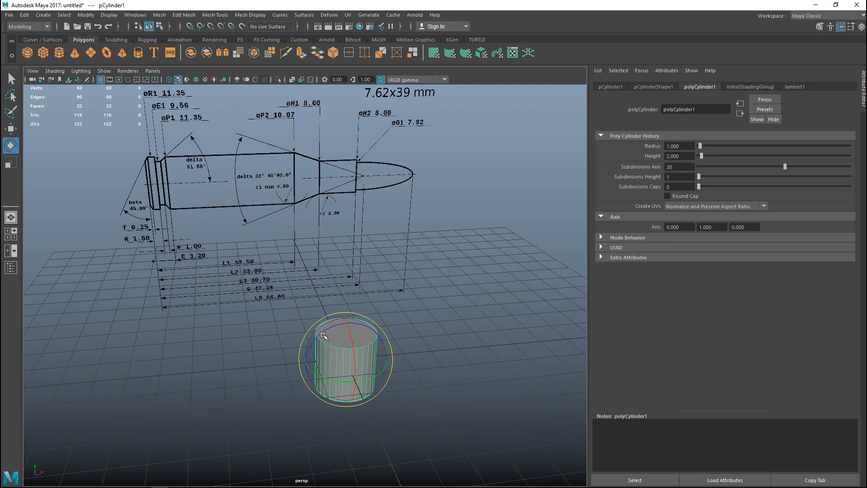
pyautogui.moveTo(319, 337); pyautogui.dragTo(375, 323)
# In the front view, move the cylinder onto the cartridge's centreline and scale it uniformly to the case body's diameter
pyautogui.moveTo(416, 405)
pyautogui.keyDown('alt'); pyautogui.mouseDown()
pyautogui.moveTo(441, 403)
pyautogui.moveTo(429, 421)
pyautogui.moveTo(418, 412)
pyautogui.mouseUp(); pyautogui.keyUp('alt')
pyautogui.click(11, 234)
pyautogui.press('space')
pyautogui.scroll(2, 266, 412)
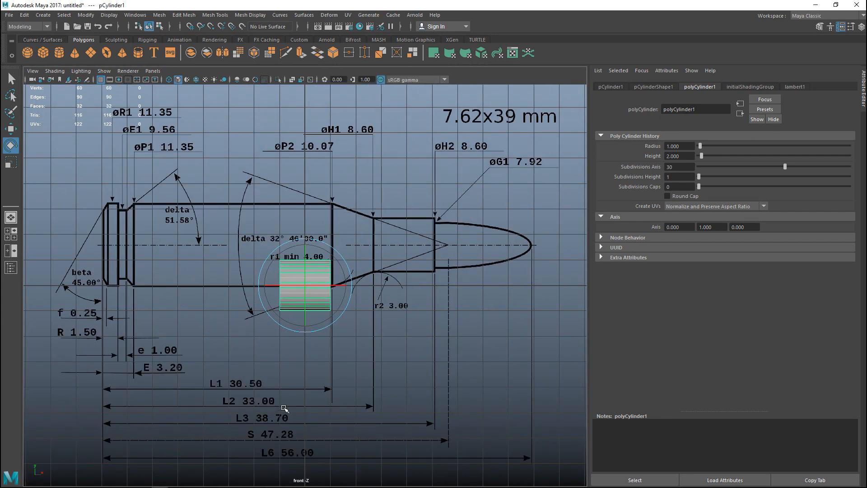
pyautogui.press('w')
pyautogui.moveTo(305, 286); pyautogui.dragTo(179, 245)
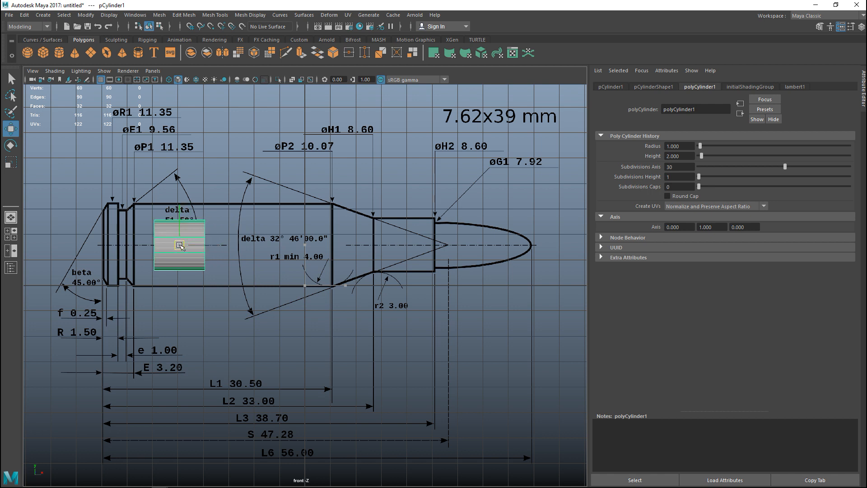
pyautogui.press('r')
pyautogui.moveTo(180, 245); pyautogui.dragTo(206, 246)
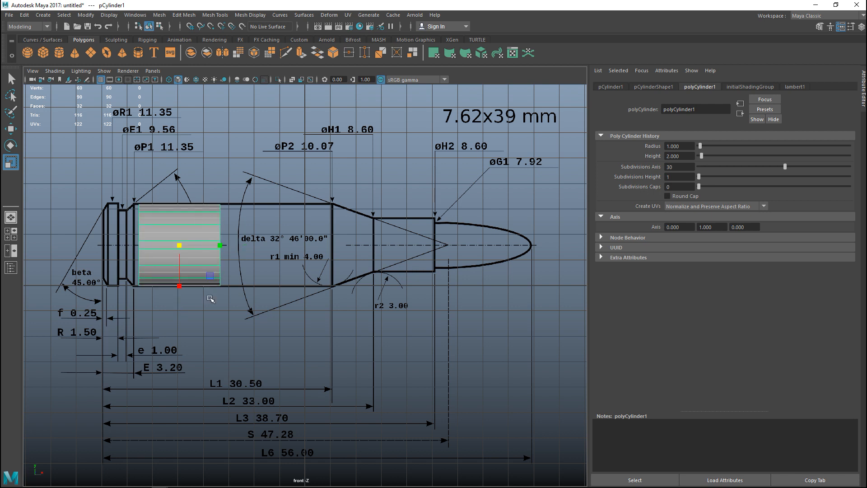
# Turn on X-ray shading in the front view and move the cylinder so its rear end meets the rim's bevel edge
pyautogui.click(292, 80)
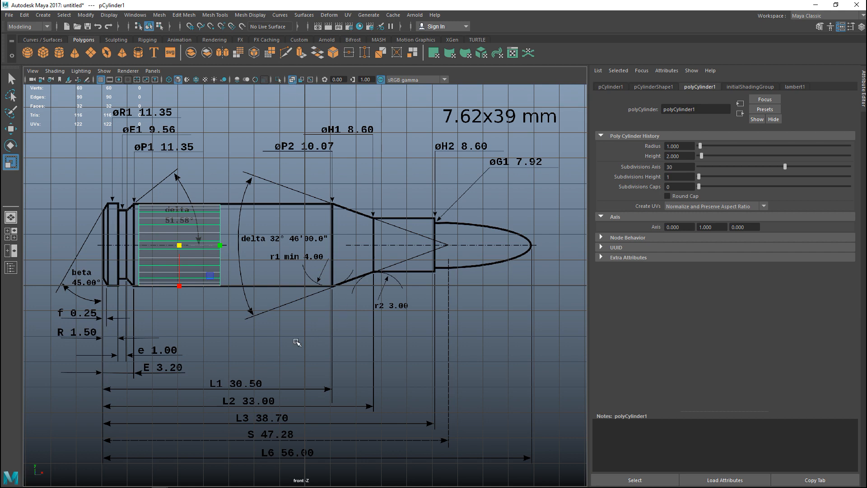
pyautogui.scroll(2, 296, 342)
pyautogui.keyDown('alt'); pyautogui.moveTo(211, 341); pyautogui.dragTo(399, 396, button='middle'); pyautogui.keyUp('alt')
pyautogui.press('w')
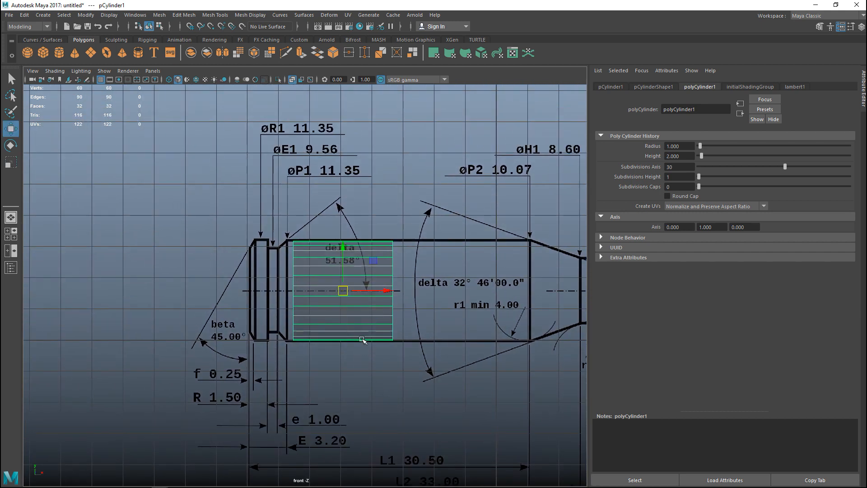
pyautogui.moveTo(386, 294); pyautogui.dragTo(350, 285)
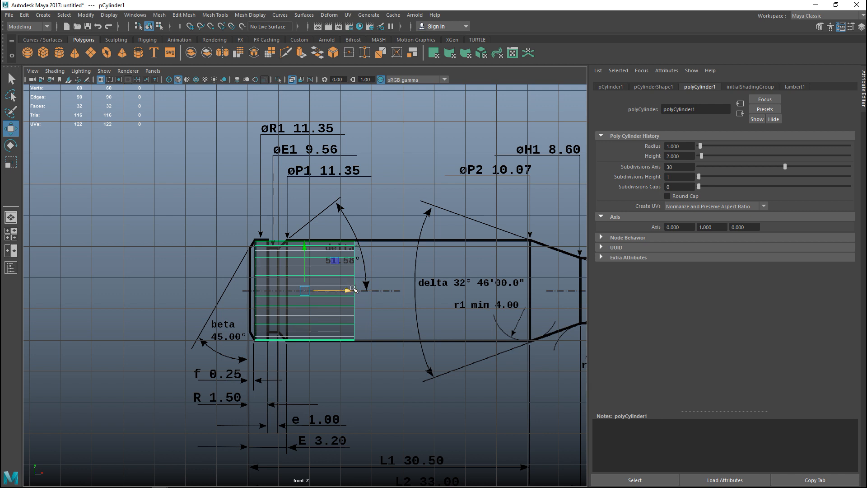
pyautogui.moveTo(306, 246); pyautogui.dragTo(306, 245)
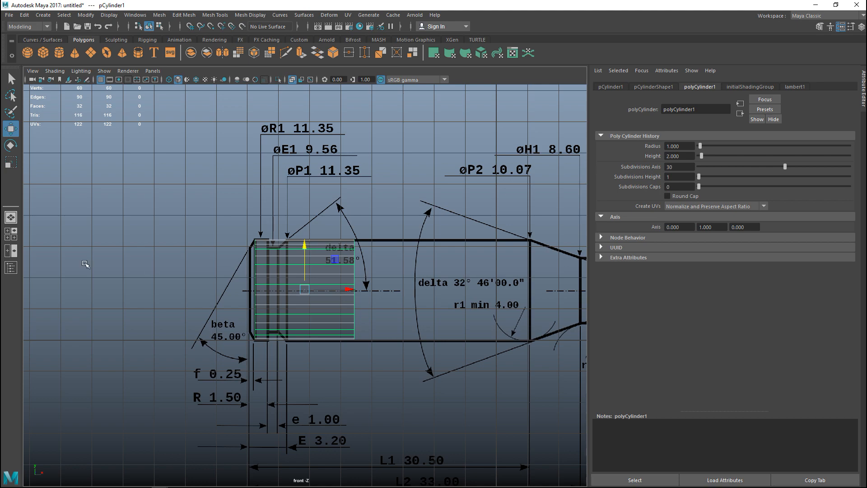
# Select the cylinder's rear end face in the perspective view and extrude it a short distance outward
pyautogui.click(11, 234)
pyautogui.press('space')
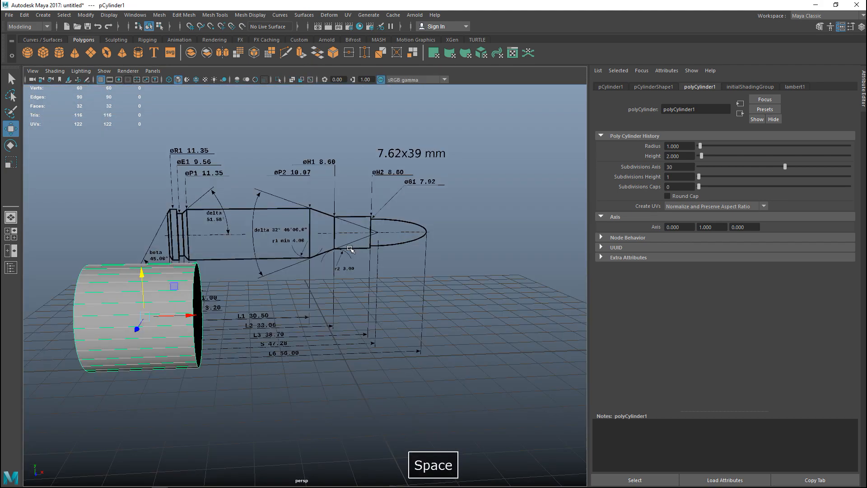
pyautogui.keyDown('alt'); pyautogui.moveTo(263, 279); pyautogui.dragTo(177, 282); pyautogui.keyUp('alt')
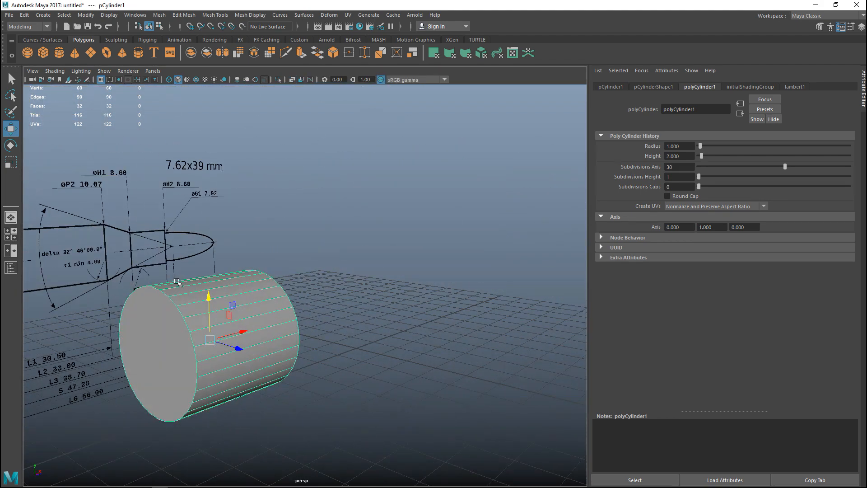
pyautogui.moveTo(151, 329); pyautogui.dragTo(141, 243, button='right')
pyautogui.click(147, 336)
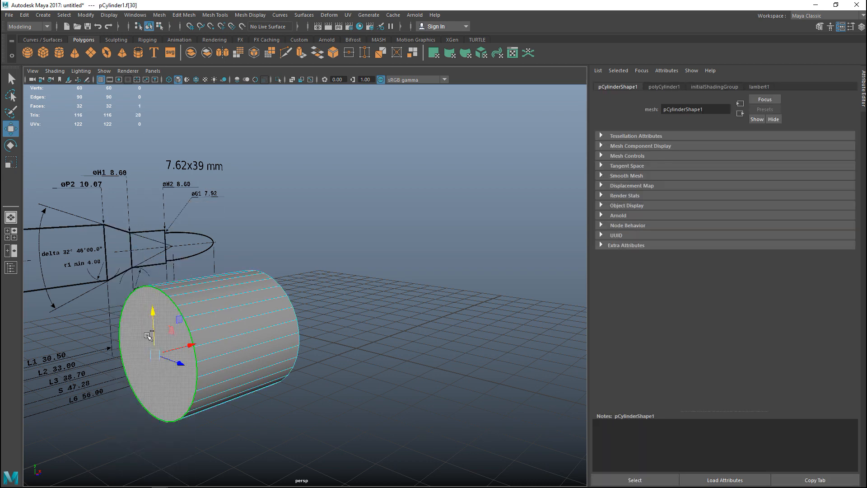
pyautogui.hotkey('ctrl', 'e')
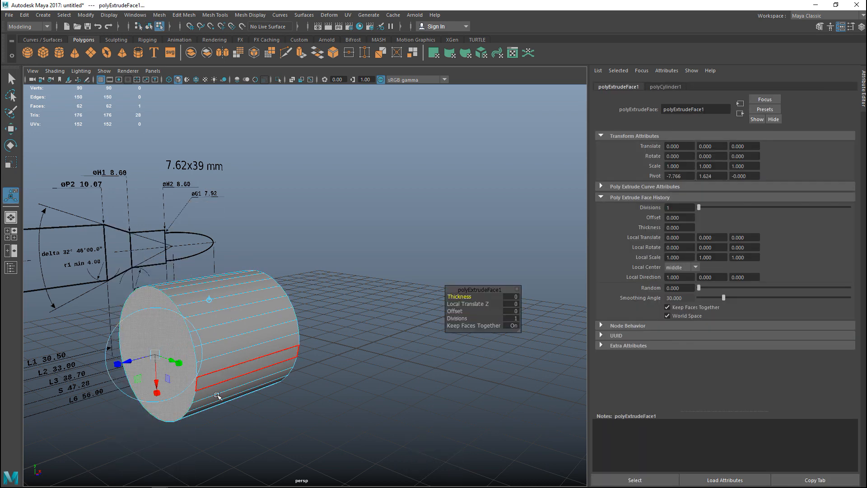
pyautogui.press('w')
pyautogui.moveTo(188, 345); pyautogui.dragTo(180, 347)
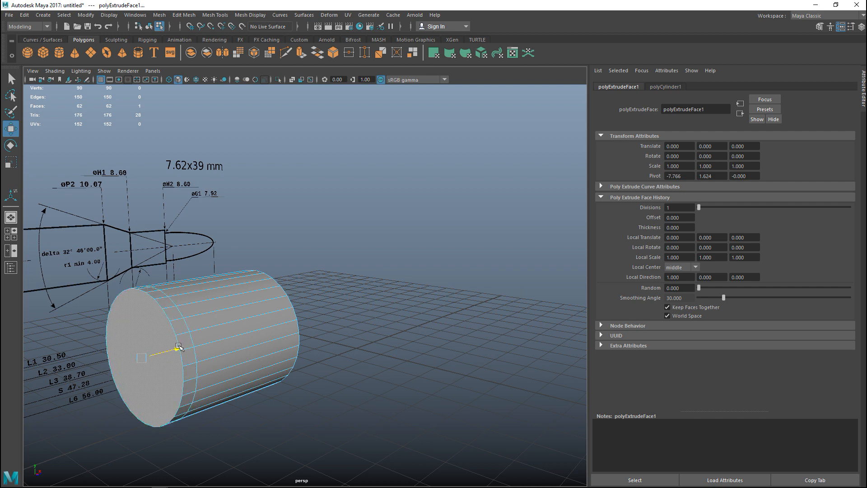
# In the front view, align the extruded face with the drawing's rear edge and scale it down to match the rim bevel
pyautogui.press('space')
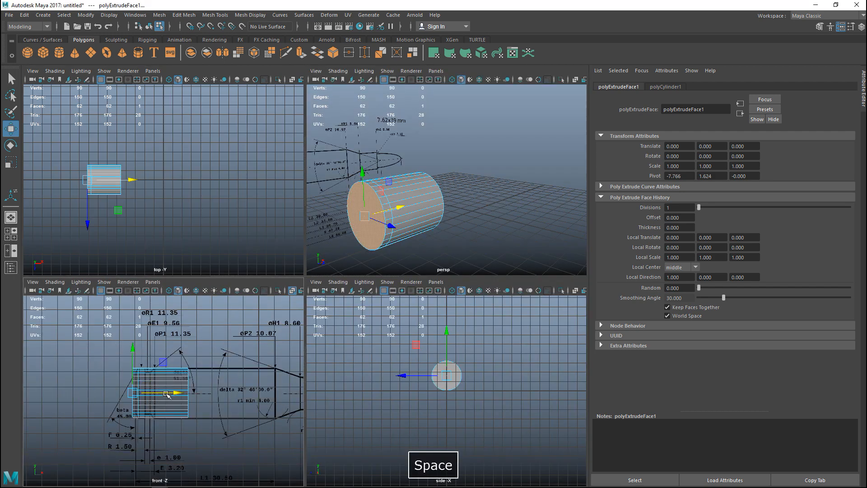
pyautogui.press('space')
pyautogui.scroll(4, 222, 387)
pyautogui.moveTo(209, 294); pyautogui.dragTo(220, 294)
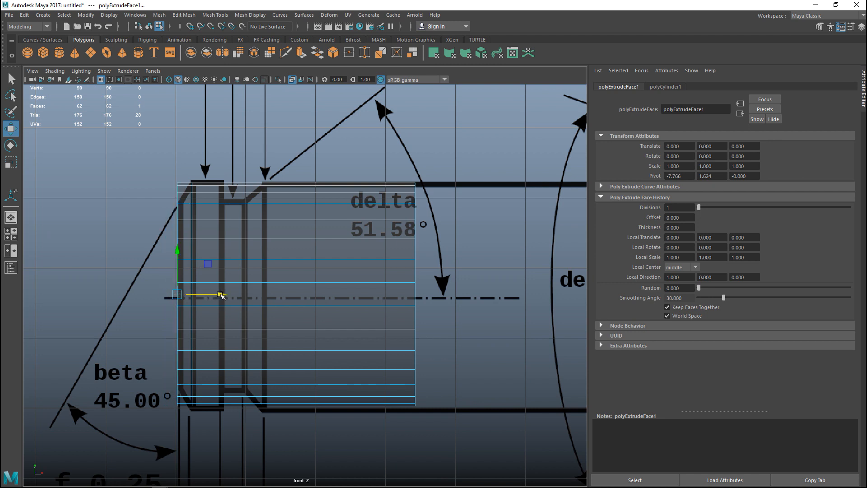
pyautogui.press('r')
pyautogui.moveTo(177, 295); pyautogui.dragTo(143, 310)
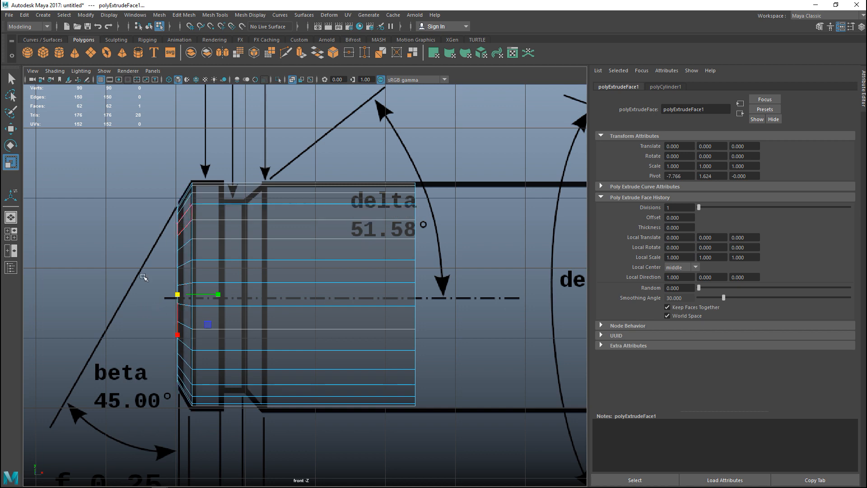
# Select the cylinder's front end face and move it back to the rim's front edge in the drawing
pyautogui.click(14, 238)
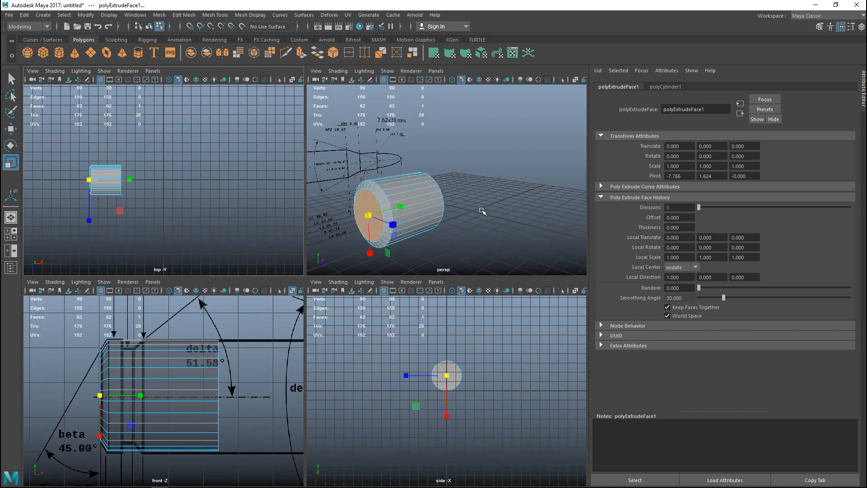
pyautogui.press('space')
pyautogui.keyDown('alt'); pyautogui.moveTo(433, 301); pyautogui.dragTo(333, 300); pyautogui.keyUp('alt')
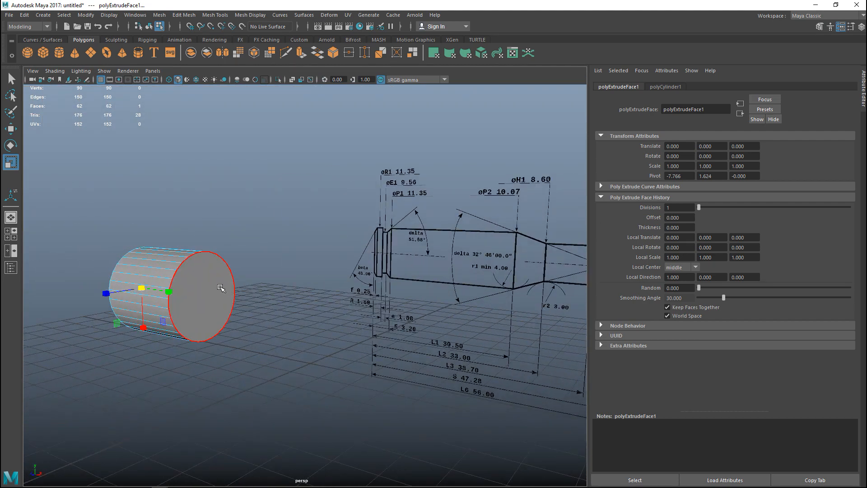
pyautogui.click(220, 290)
pyautogui.click(8, 233)
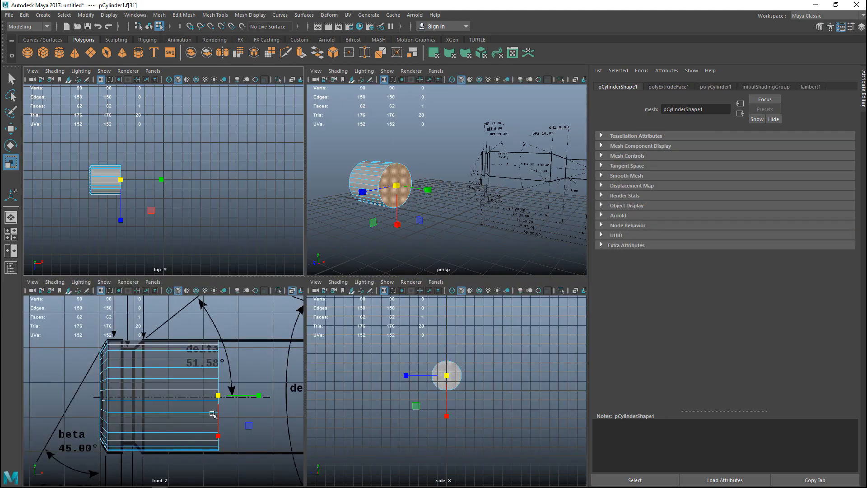
pyautogui.press('space')
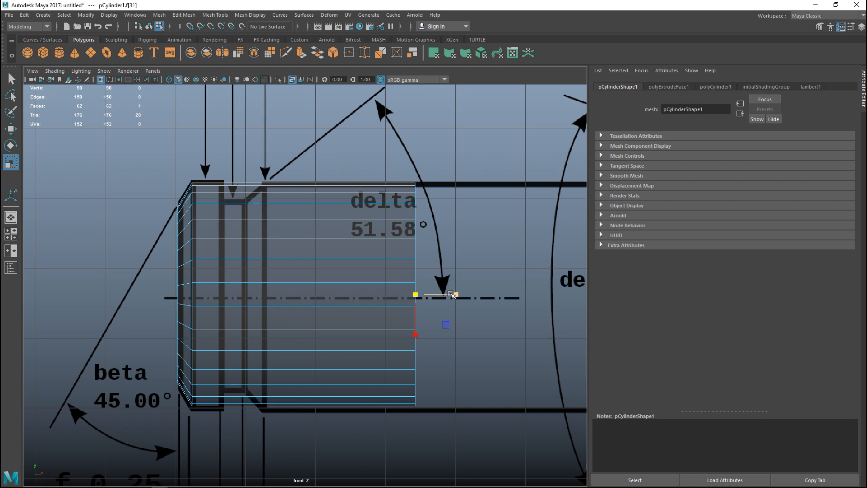
pyautogui.press('w')
pyautogui.moveTo(461, 296); pyautogui.dragTo(268, 291)
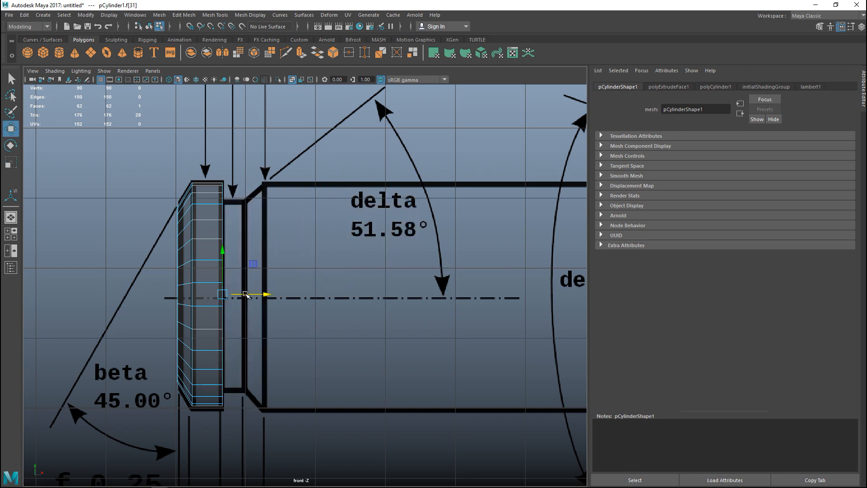
# Extrude the rim's front face in place and scale it down to form an inset for the extractor groove
pyautogui.click(11, 234)
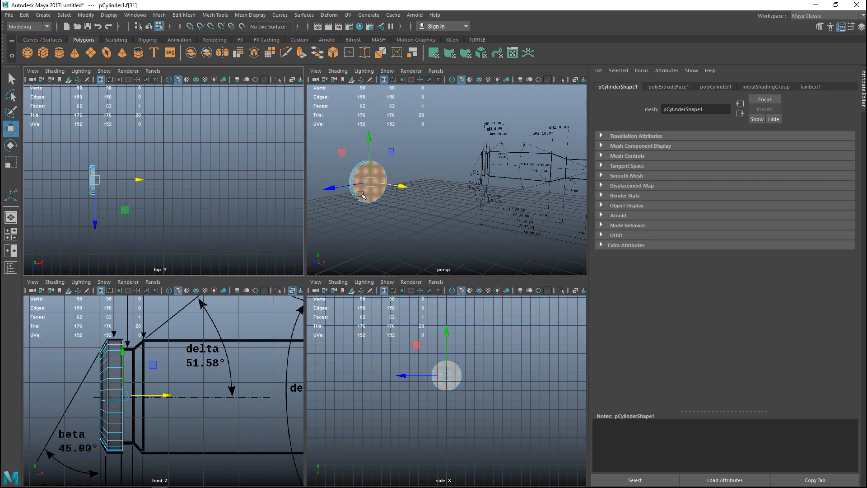
pyautogui.hotkey('ctrl', 'e')
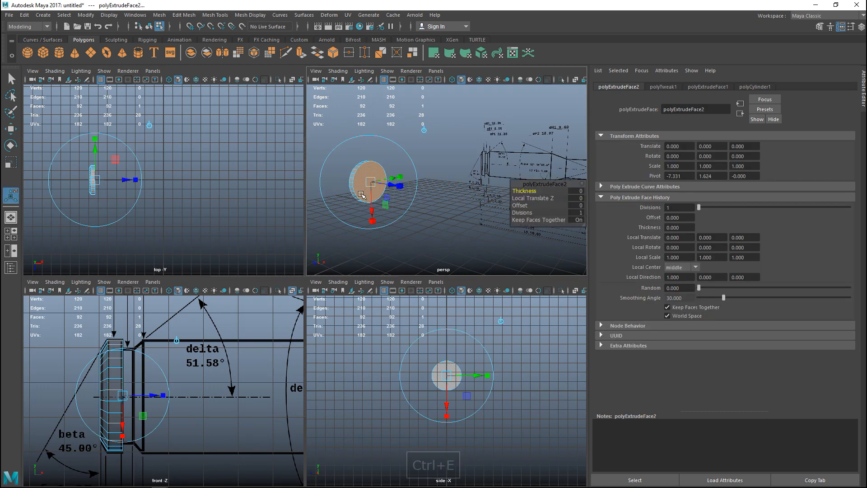
pyautogui.press('r')
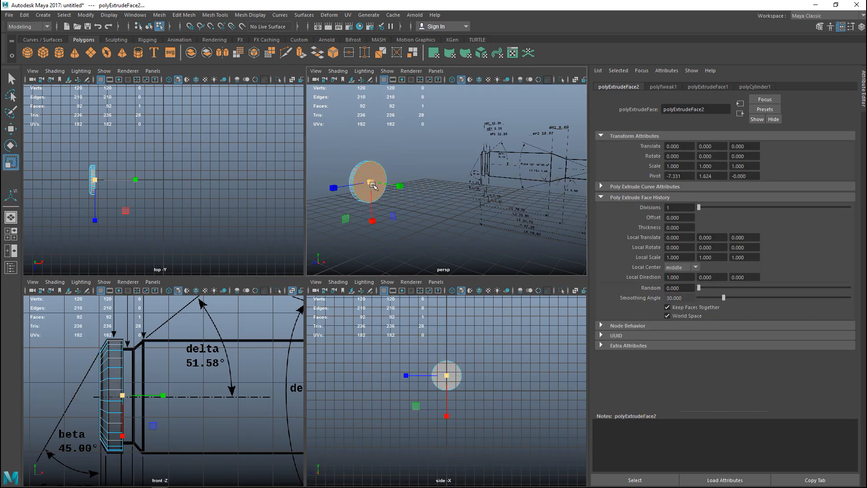
pyautogui.moveTo(370, 181); pyautogui.dragTo(366, 181)
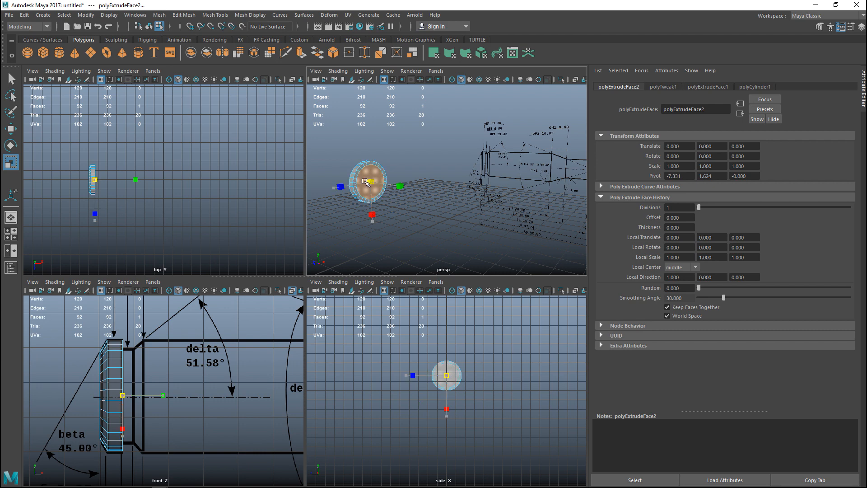
pyautogui.moveTo(366, 183); pyautogui.dragTo(365, 184)
pyautogui.moveTo(367, 184); pyautogui.dragTo(365, 186)
pyautogui.moveTo(365, 185); pyautogui.dragTo(365, 185)
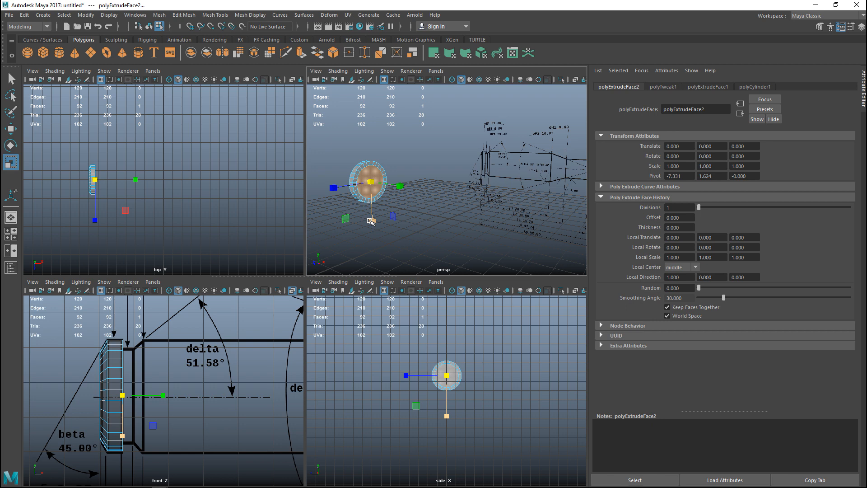
# Extrude the inset face forward along the cartridge axis to form the extractor groove section
pyautogui.hotkey('ctrl', 'e')
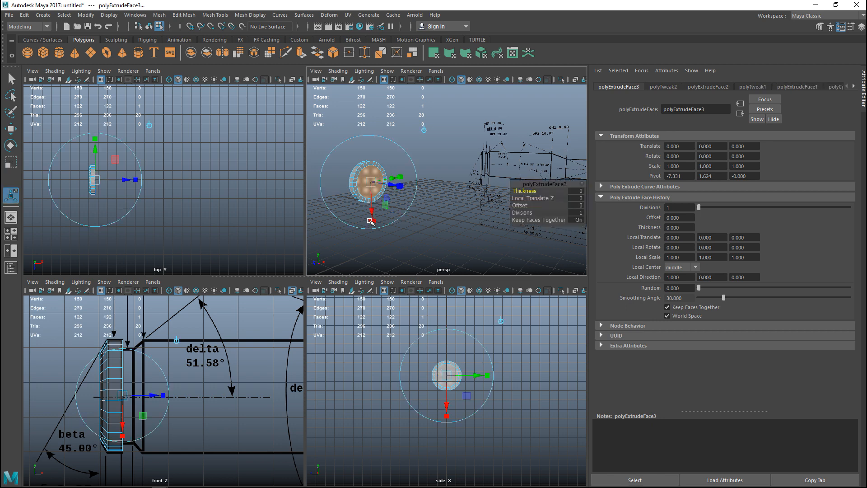
pyautogui.press('w')
pyautogui.moveTo(406, 186); pyautogui.dragTo(413, 189)
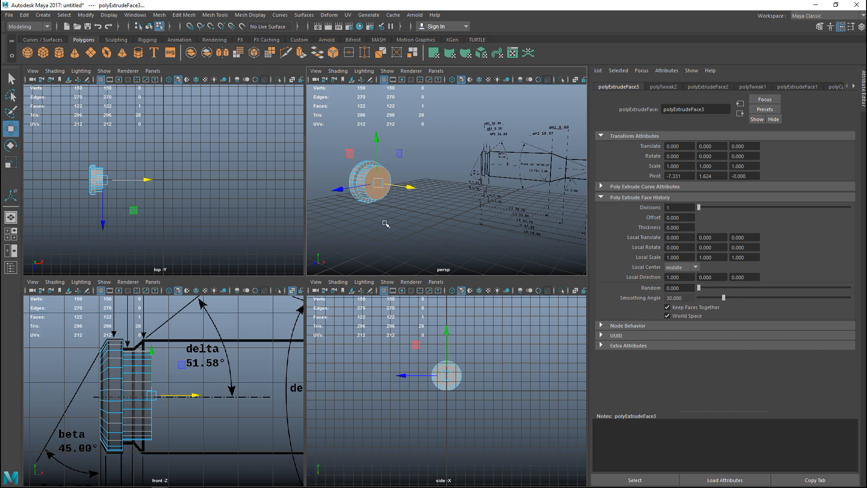
# Select the edge loops at both ends of the groove section and scale them up to the groove diameter in the drawing
pyautogui.scroll(2, 387, 220)
pyautogui.scroll(2, 450, 216)
pyautogui.scroll(4, 450, 216)
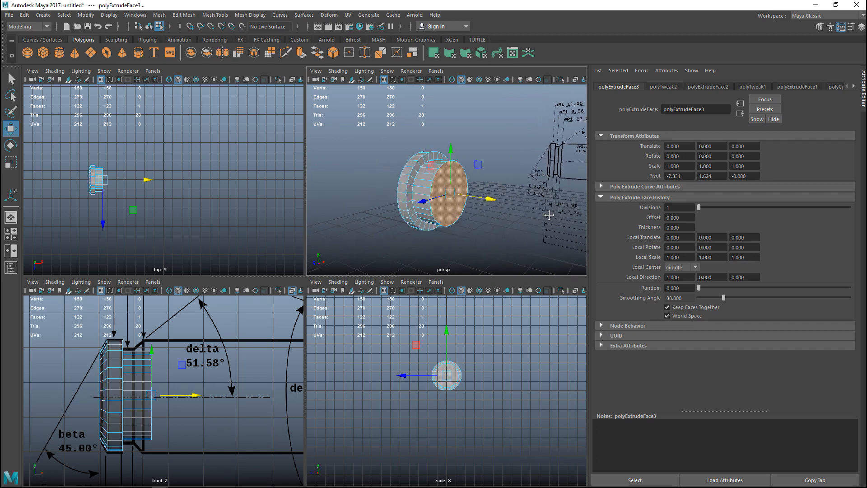
pyautogui.rightClick(410, 158)
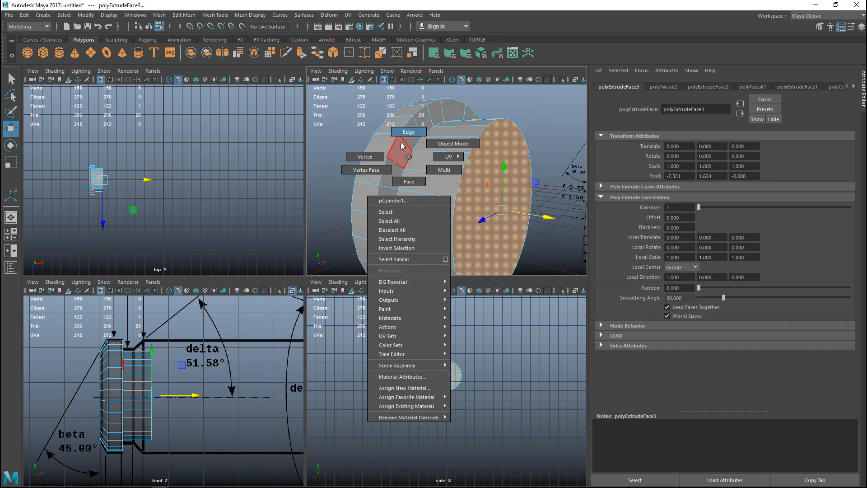
pyautogui.click(406, 133)
pyautogui.doubleClick(407, 159)
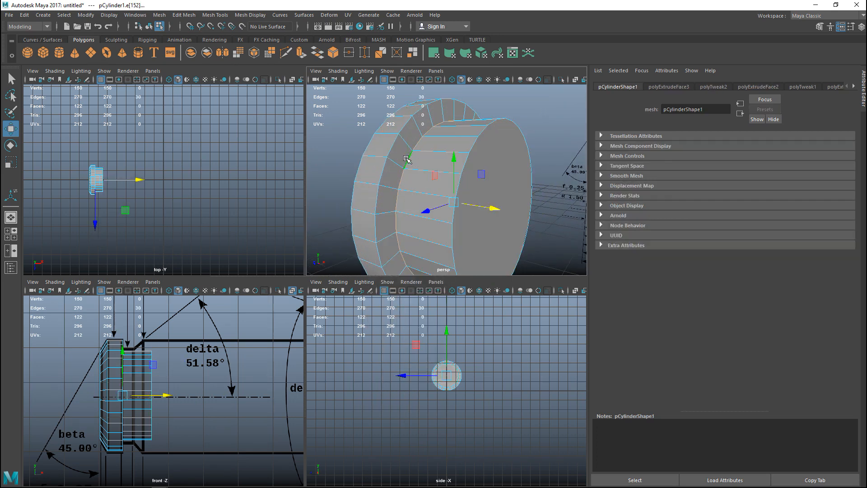
pyautogui.keyDown('shift'); pyautogui.click(475, 143); pyautogui.keyUp('shift')
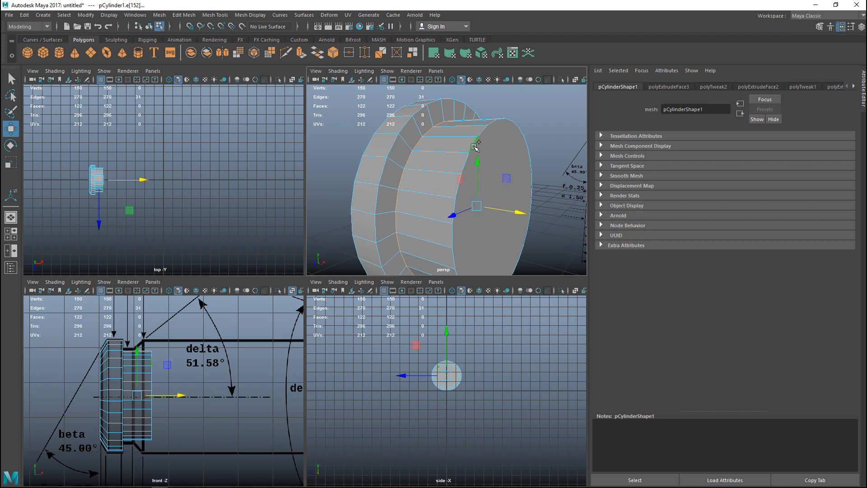
pyautogui.scroll(-2, 475, 146)
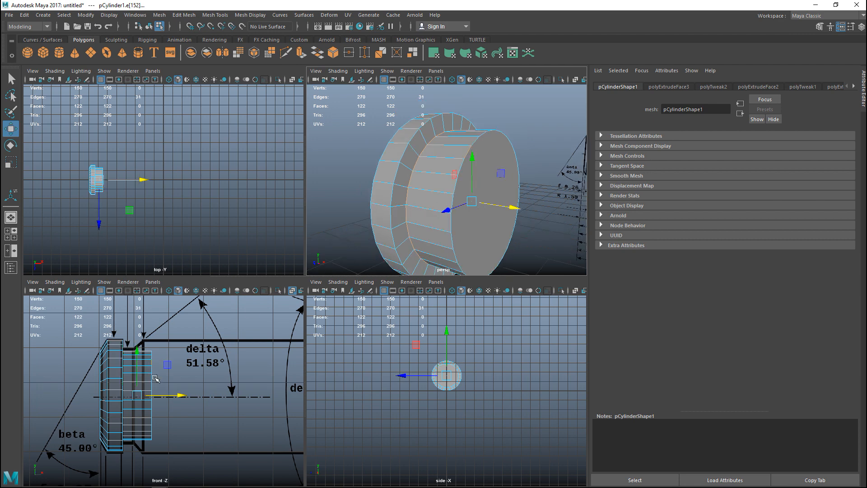
pyautogui.keyDown('shift'); pyautogui.moveTo(147, 335); pyautogui.dragTo(177, 465); pyautogui.keyUp('shift')
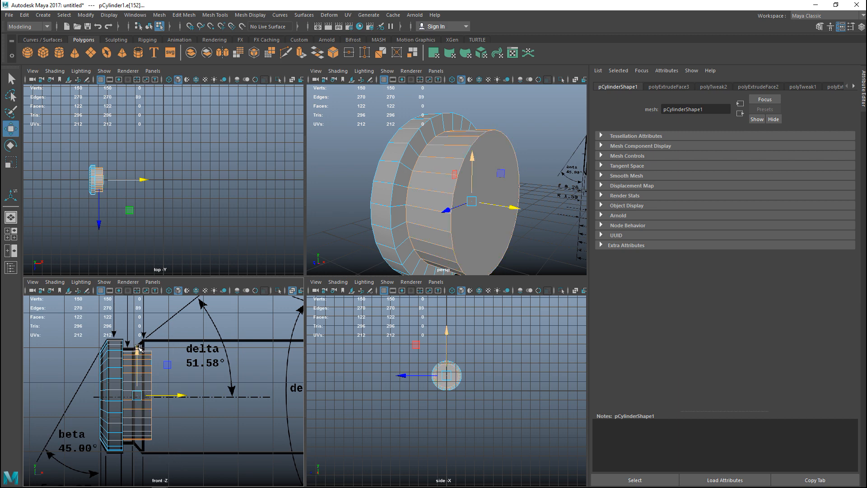
pyautogui.keyDown('shift'); pyautogui.moveTo(136, 324); pyautogui.dragTo(140, 463); pyautogui.keyUp('shift')
pyautogui.press('r')
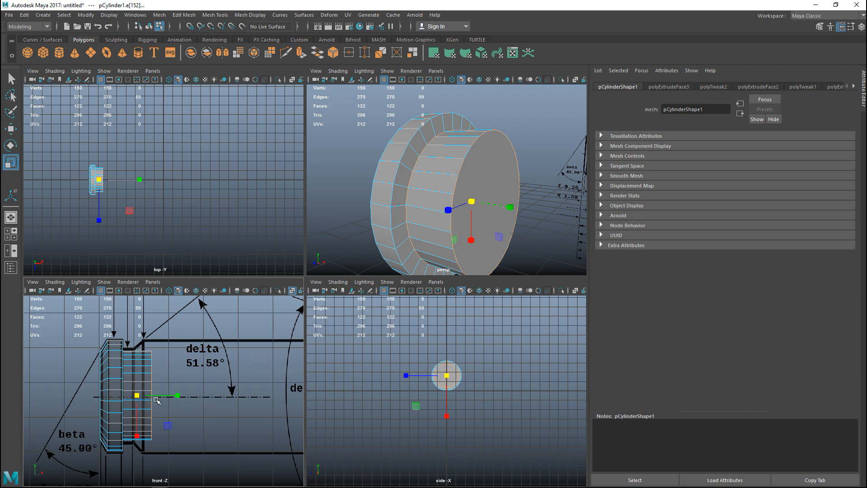
pyautogui.moveTo(138, 396); pyautogui.dragTo(144, 397)
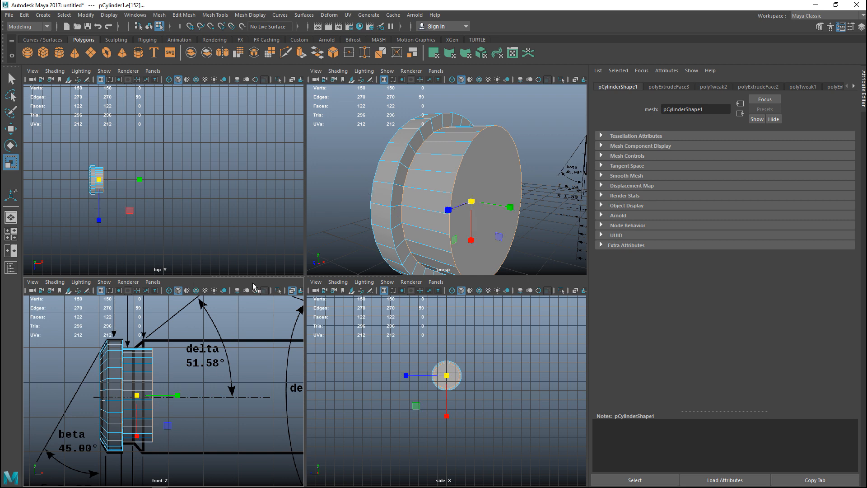
# Hide the attribute panel to enlarge the views and move the groove section's front face back to the groove's front edge in the drawing
pyautogui.moveTo(498, 181); pyautogui.dragTo(490, 205, button='right')
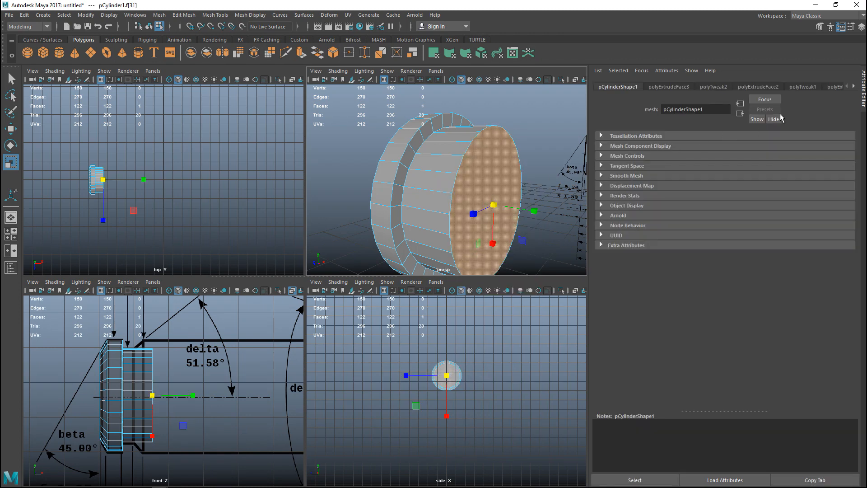
pyautogui.click(841, 28)
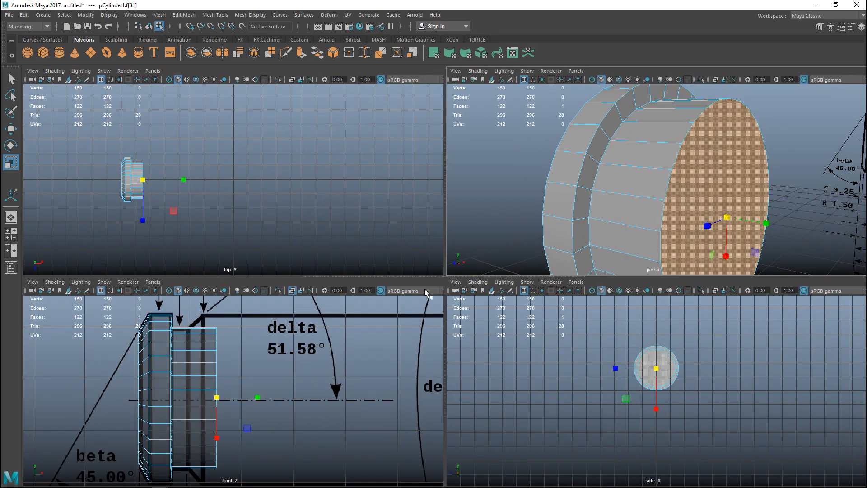
pyautogui.press('w')
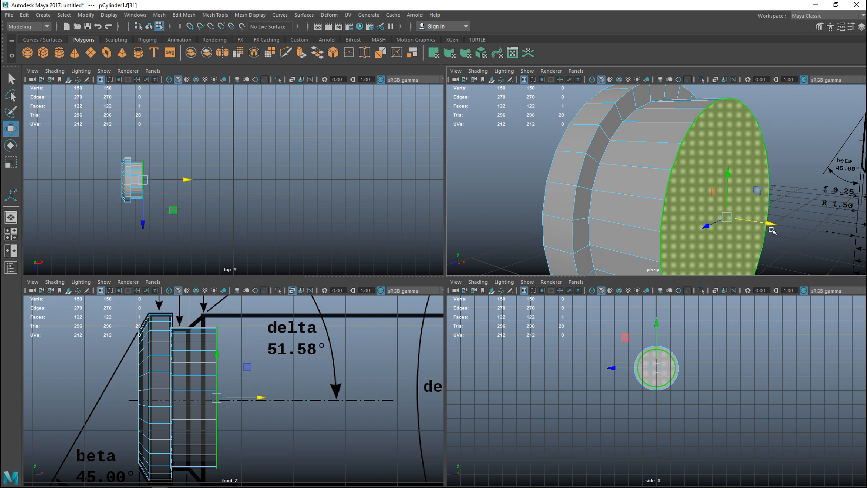
pyautogui.moveTo(771, 223); pyautogui.dragTo(725, 226)
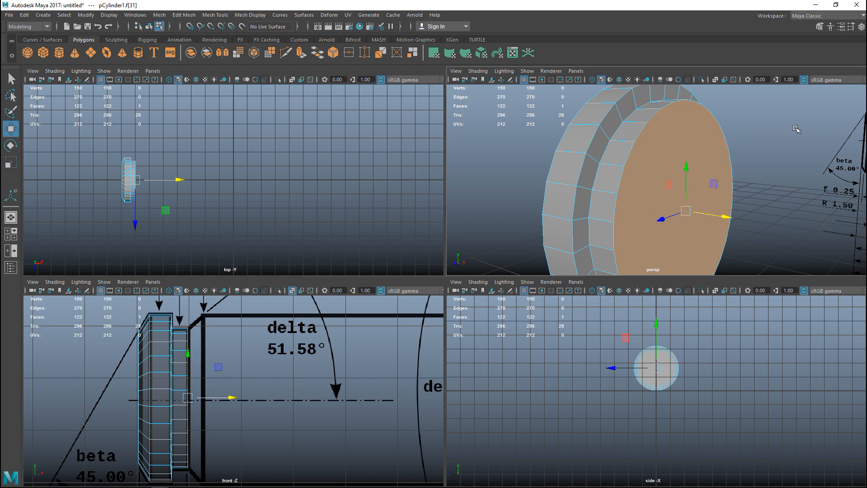
# Extrude the groove's front face to the start of the case body and scale it up to match the drawn bevel
pyautogui.hotkey('ctrl', 'e')
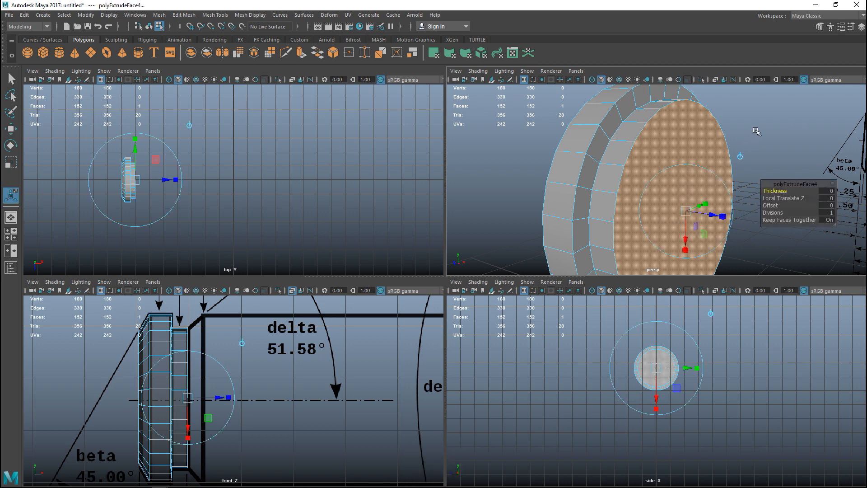
pyautogui.press('w')
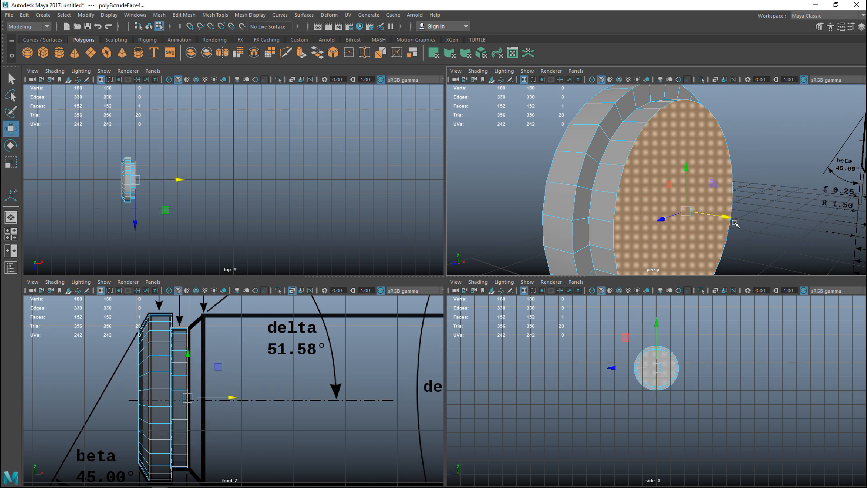
pyautogui.moveTo(727, 219); pyautogui.dragTo(750, 227)
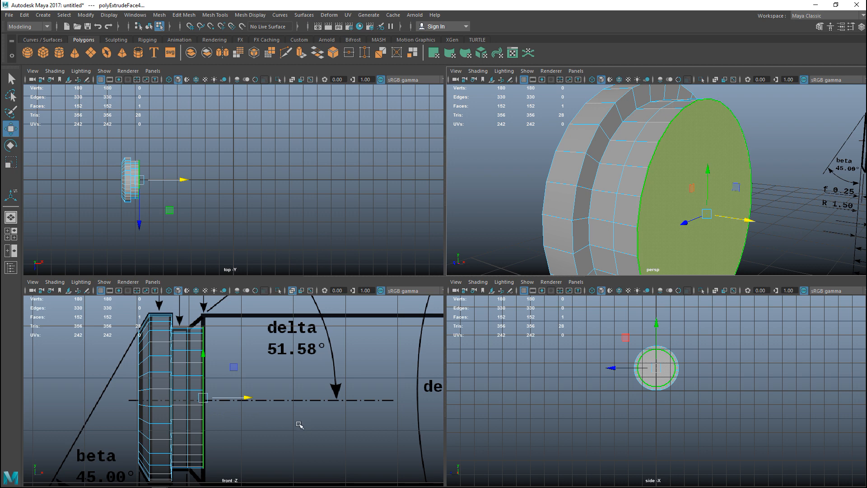
pyautogui.press('r')
pyautogui.moveTo(204, 398); pyautogui.dragTo(223, 399)
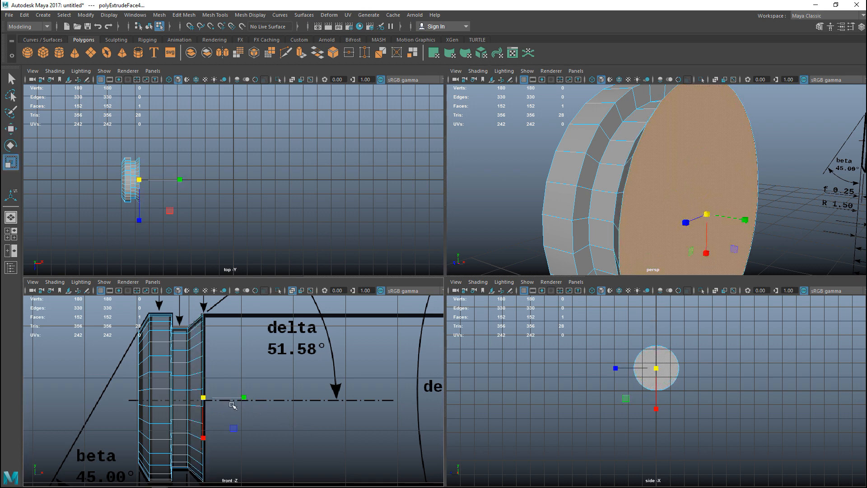
# Extrude the front face along the axis to the start of the shoulder in the drawing, forming the case body
pyautogui.hotkey('ctrl', 'e')
pyautogui.press('w')
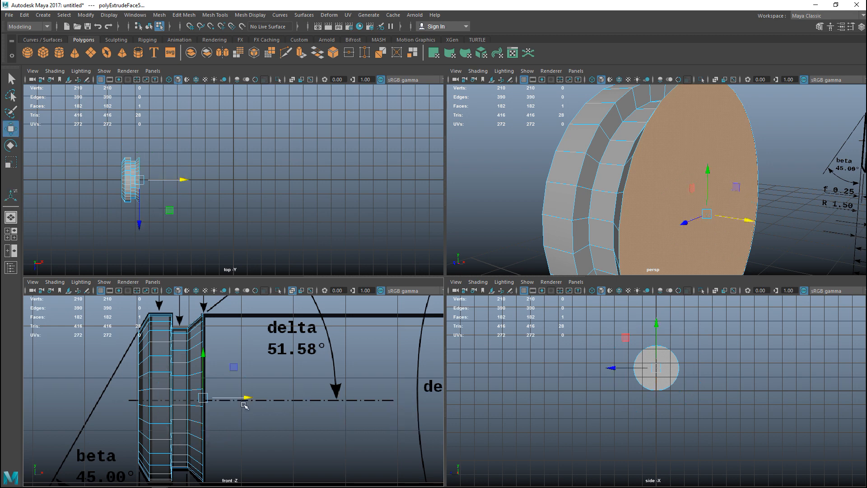
pyautogui.moveTo(247, 399); pyautogui.dragTo(506, 427)
pyautogui.scroll(-6, 289, 420)
pyautogui.keyDown('alt'); pyautogui.moveTo(310, 422); pyautogui.dragTo(189, 411, button='middle'); pyautogui.keyUp('alt')
pyautogui.scroll(4, 189, 411)
pyautogui.moveTo(225, 378); pyautogui.dragTo(312, 389)
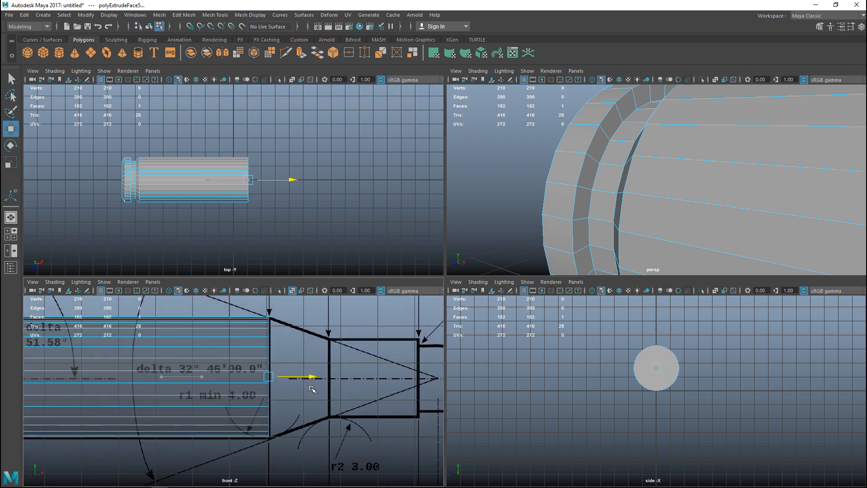
# Extrude the body's front face to the start of the neck and scale it down to form the tapered shoulder
pyautogui.scroll(-8, 632, 158)
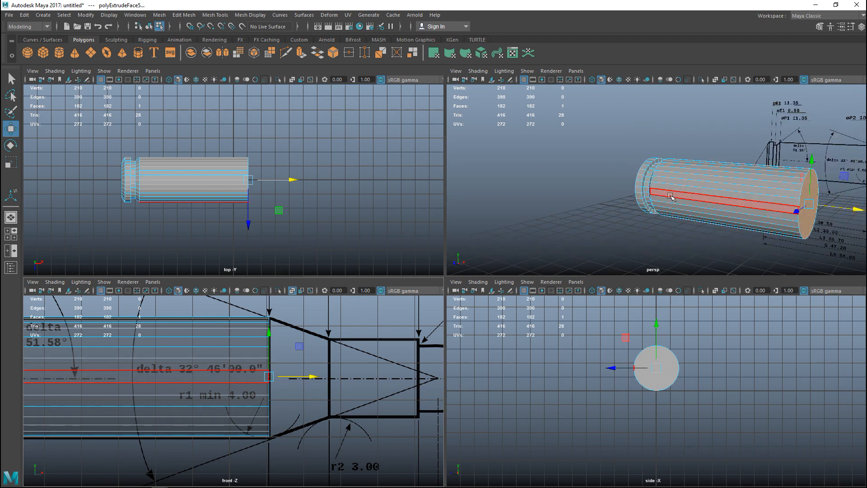
pyautogui.keyDown('alt'); pyautogui.moveTo(651, 207); pyautogui.dragTo(513, 191); pyautogui.keyUp('alt')
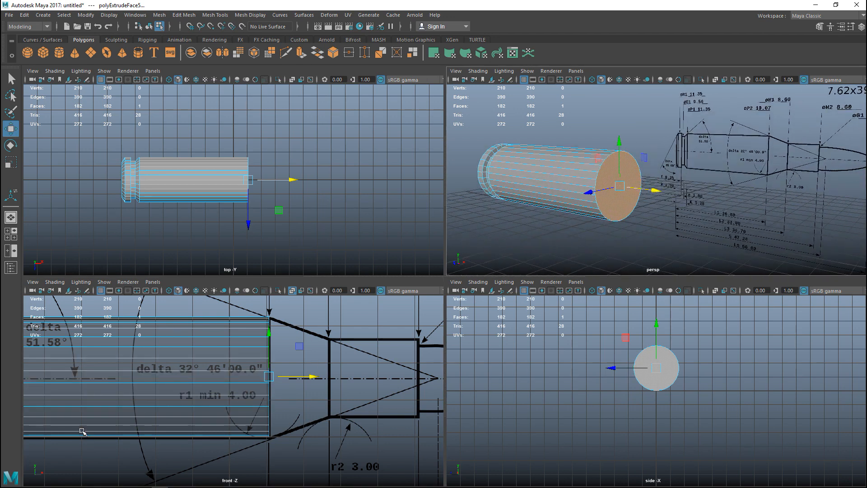
pyautogui.hotkey('ctrl', 'e')
pyautogui.press('w')
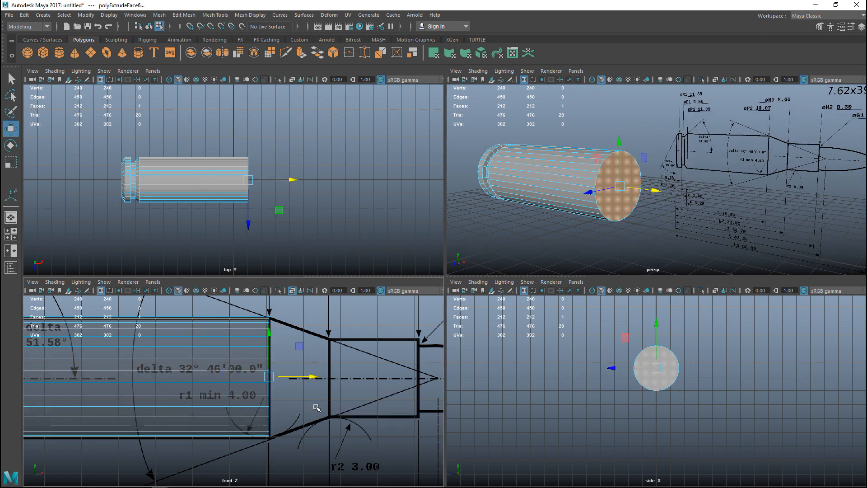
pyautogui.moveTo(316, 378); pyautogui.dragTo(298, 383)
pyautogui.press('r')
# Extrude the shoulder's front face along the axis to the case mouth in the drawing, forming the neck
pyautogui.hotkey('ctrl', 'e')
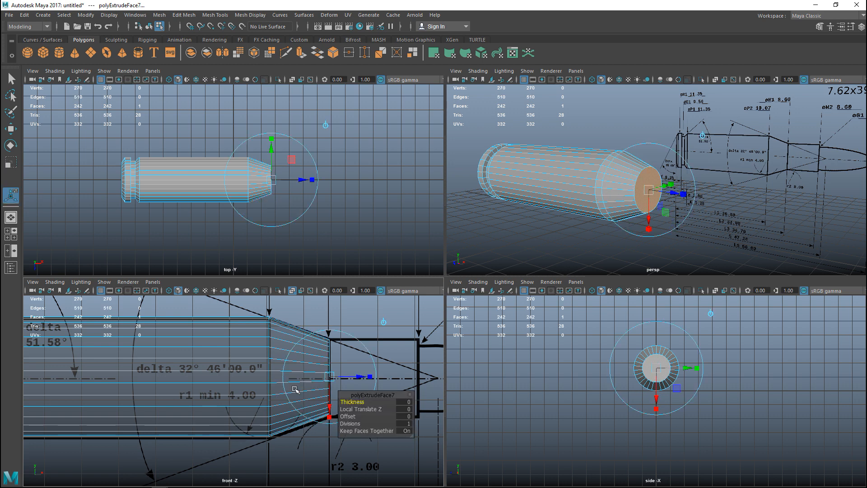
pyautogui.press('w')
pyautogui.moveTo(378, 378); pyautogui.dragTo(461, 390)
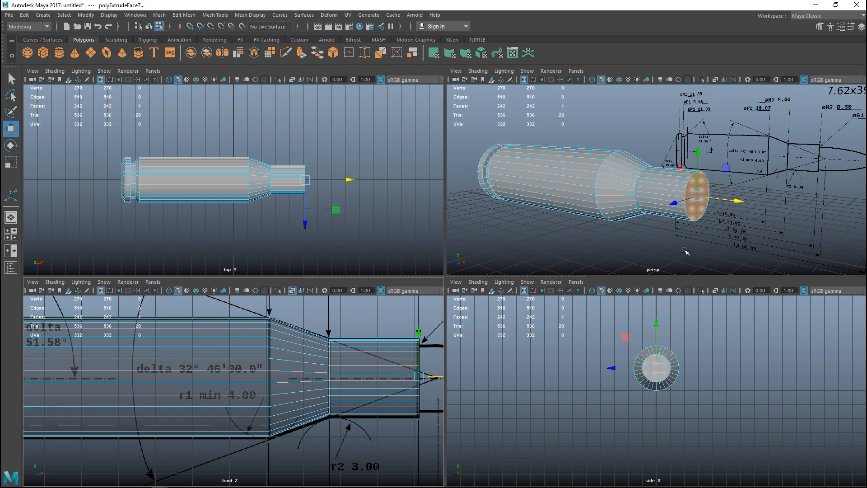
# Inset the case mouth face with a scaled-down extrusion and extrude it a short distance forward to start the bullet
pyautogui.hotkey('ctrl', 'e')
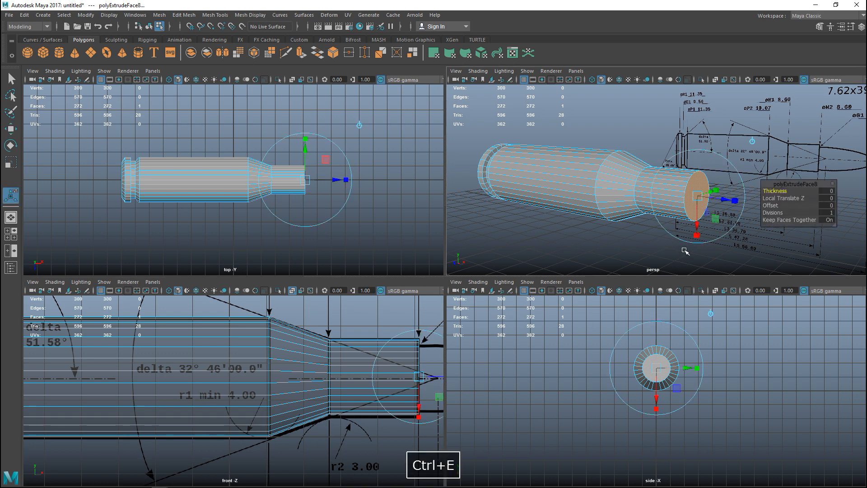
pyautogui.press('r')
pyautogui.moveTo(698, 199); pyautogui.dragTo(689, 201)
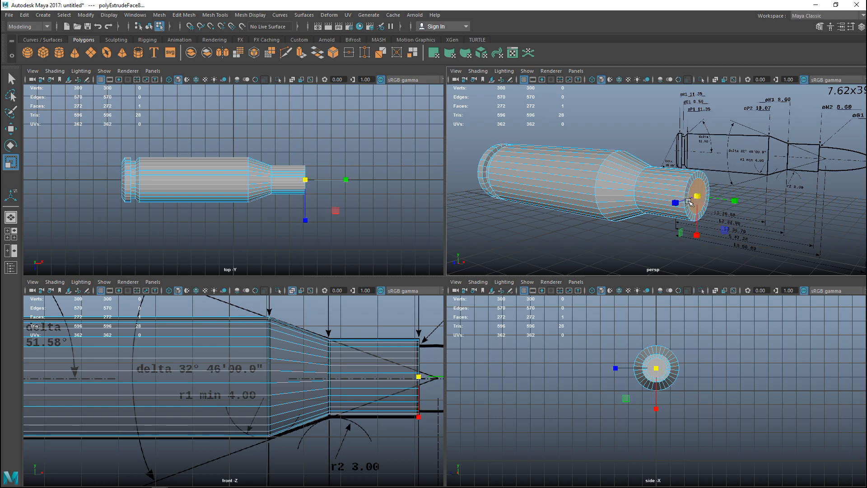
pyautogui.hotkey('ctrl', 'e')
pyautogui.press('w')
pyautogui.moveTo(742, 203); pyautogui.dragTo(762, 205)
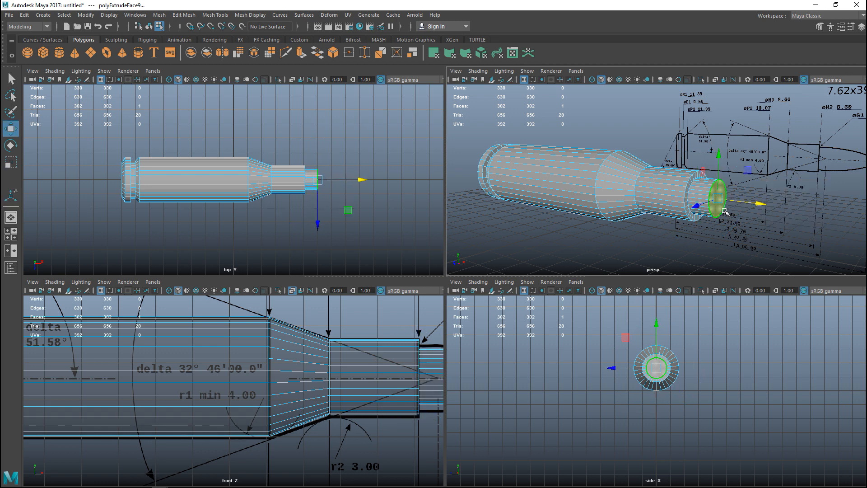
# Select the ring of edges where the bullet stub meets the inset case mouth face
pyautogui.scroll(3, 750, 224)
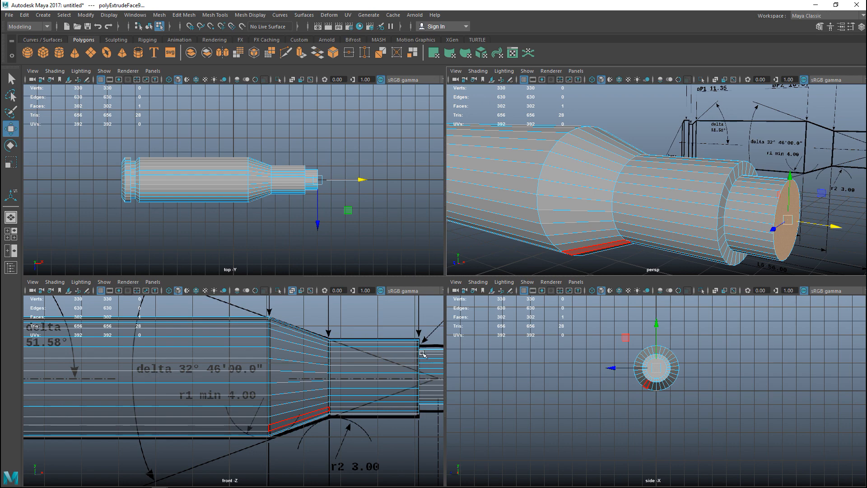
pyautogui.press('space')
pyautogui.scroll(-3, 684, 235)
pyautogui.keyDown('alt'); pyautogui.moveTo(684, 242); pyautogui.dragTo(611, 274); pyautogui.keyUp('alt')
pyautogui.scroll(2, 611, 275)
pyautogui.moveTo(470, 279); pyautogui.dragTo(469, 198, button='right')
pyautogui.click(474, 268)
pyautogui.doubleClick(475, 268)
pyautogui.keyDown('shift'); pyautogui.click(573, 317); pyautogui.keyUp('shift')
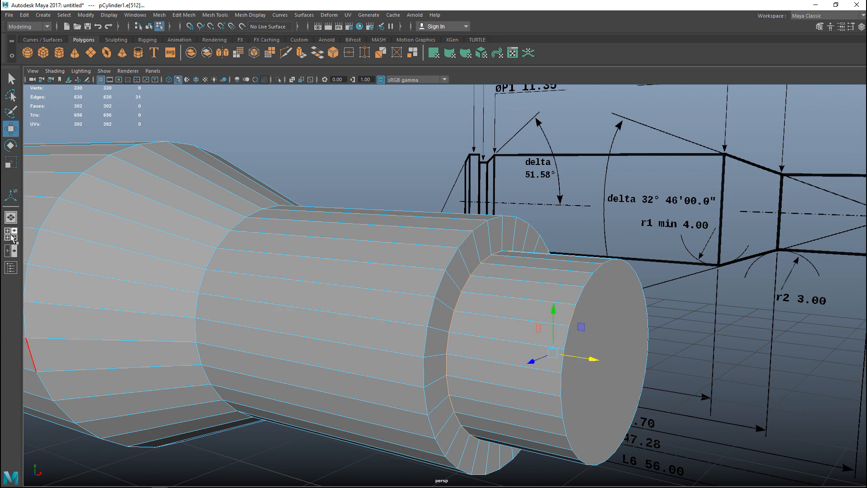
# Box-select the bullet stub's edges in the front view and scale them up to the bullet width in the drawing
pyautogui.click(11, 236)
pyautogui.press('space')
pyautogui.keyDown('alt'); pyautogui.moveTo(493, 398); pyautogui.dragTo(33, 397, button='middle'); pyautogui.keyUp('alt')
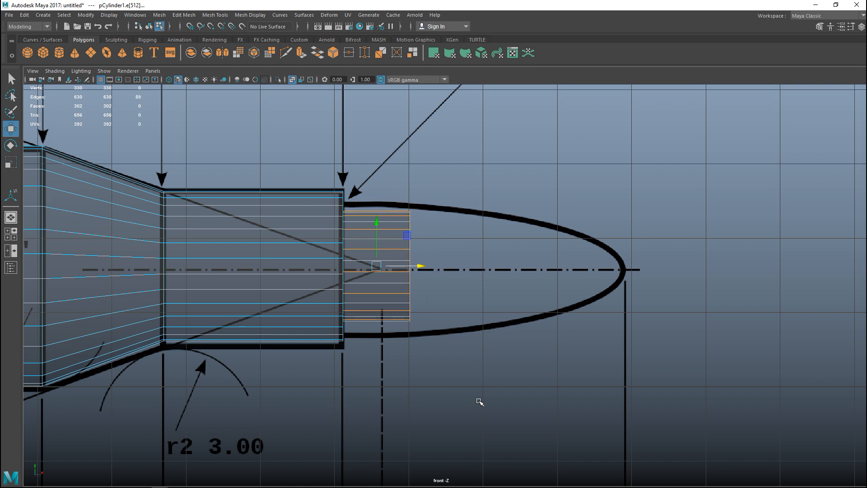
pyautogui.keyDown('ctrl'); pyautogui.moveTo(391, 181); pyautogui.dragTo(385, 400); pyautogui.keyUp('ctrl')
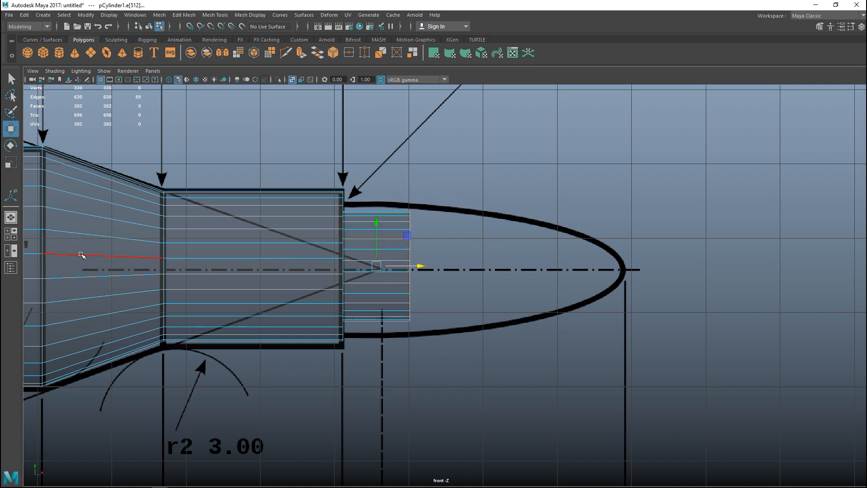
pyautogui.click(6, 237)
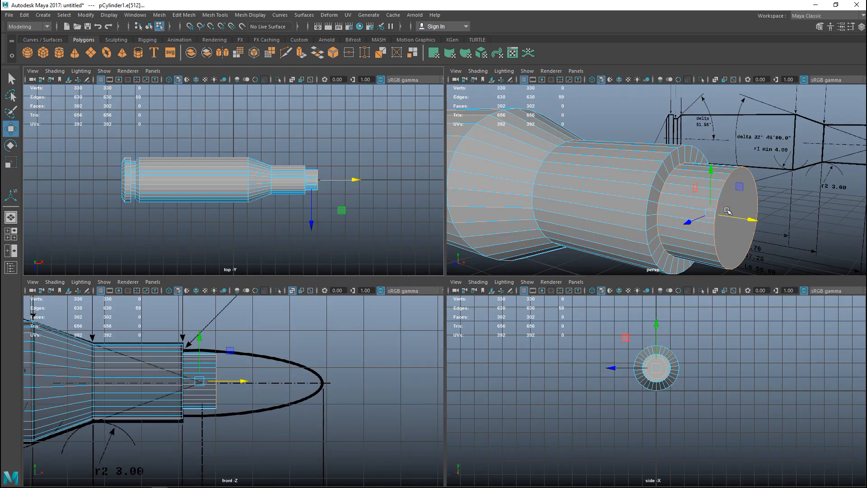
pyautogui.press('r')
pyautogui.moveTo(712, 215); pyautogui.dragTo(724, 220)
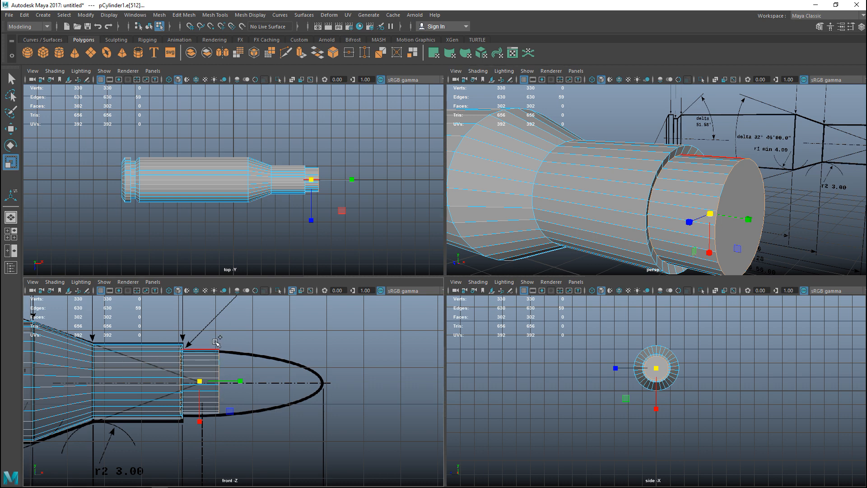
# Select only the ring of edges at the bullet's base and move it forward, flush with the case mouth
pyautogui.moveTo(212, 335); pyautogui.dragTo(262, 442)
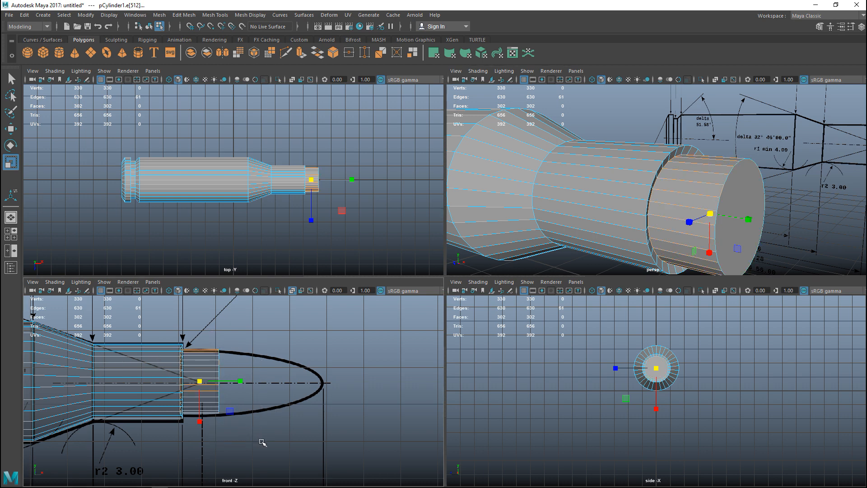
pyautogui.moveTo(201, 332); pyautogui.dragTo(211, 441)
pyautogui.scroll(4, 232, 409)
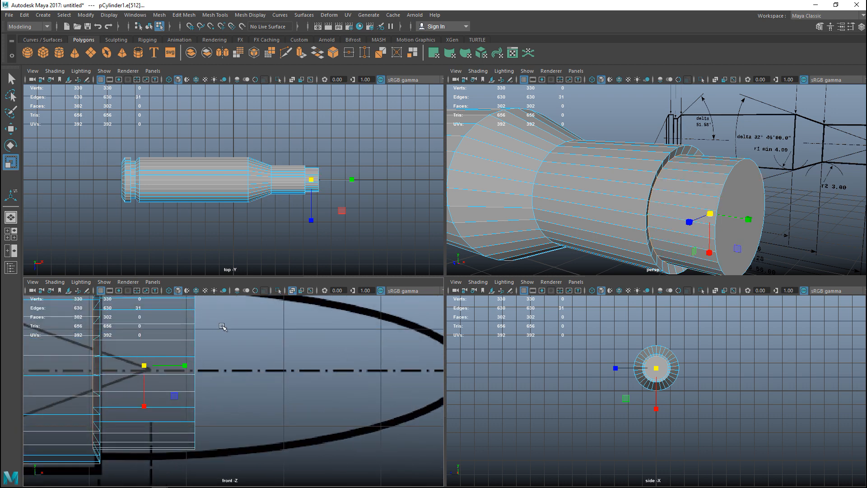
pyautogui.scroll(-4, 232, 343)
pyautogui.scroll(5, 237, 382)
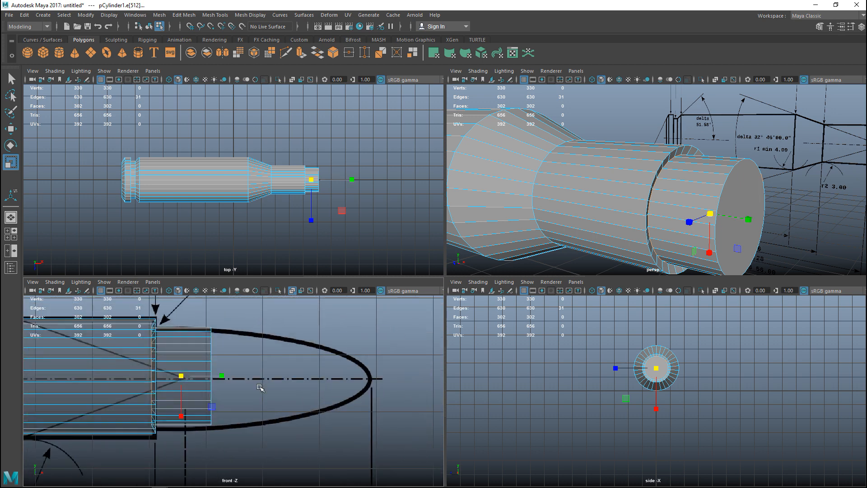
pyautogui.press('w')
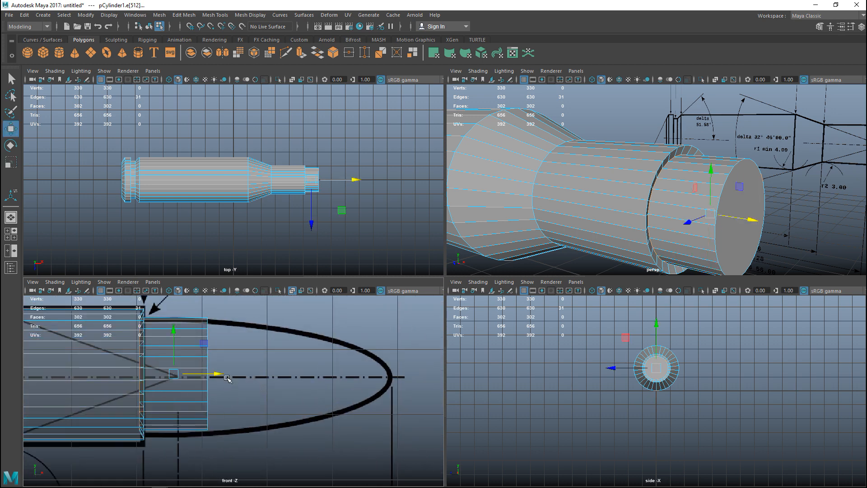
pyautogui.moveTo(219, 375); pyautogui.dragTo(225, 377)
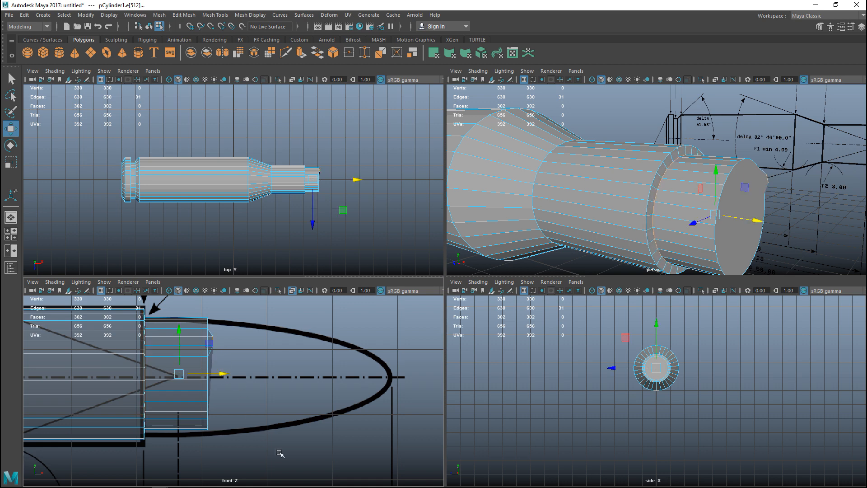
pyautogui.hotkey('ctrl', 'z')
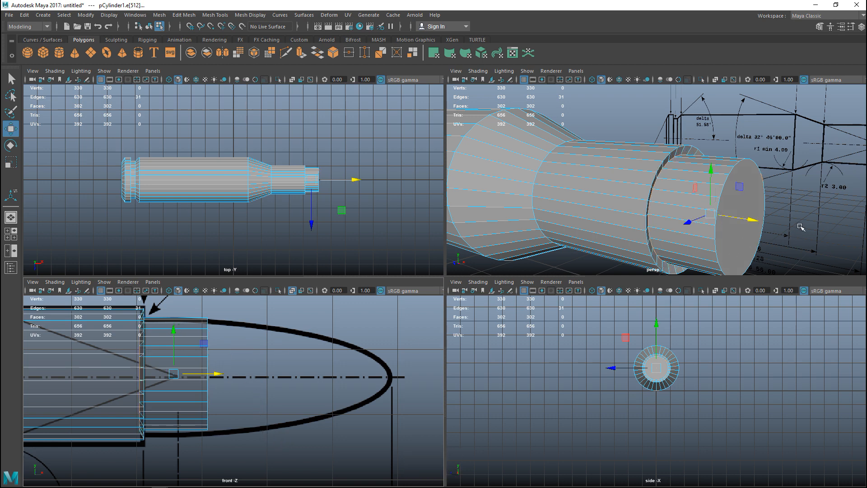
pyautogui.keyDown('ctrl'); pyautogui.click(762, 178); pyautogui.keyUp('ctrl')
pyautogui.moveTo(181, 374); pyautogui.dragTo(187, 374)
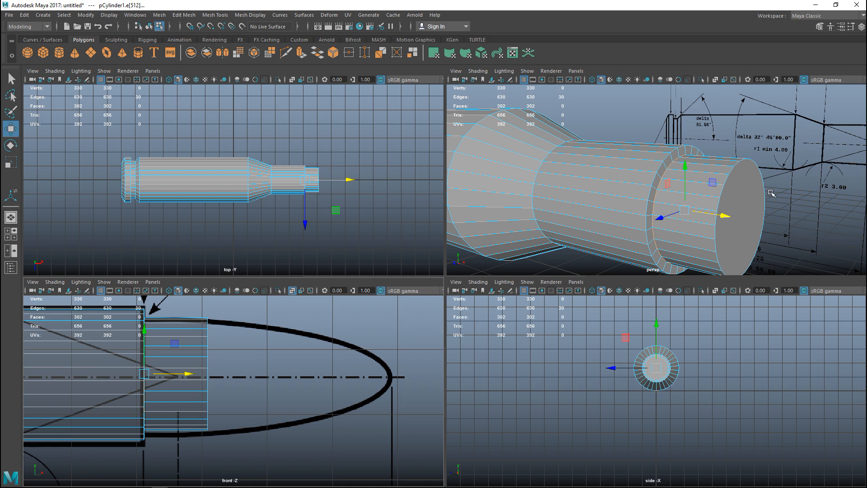
# Select the bullet stub's front face and move it back along the axis to shorten the first segment
pyautogui.rightClick(745, 194)
pyautogui.click(734, 191)
pyautogui.click(736, 192)
pyautogui.press('space')
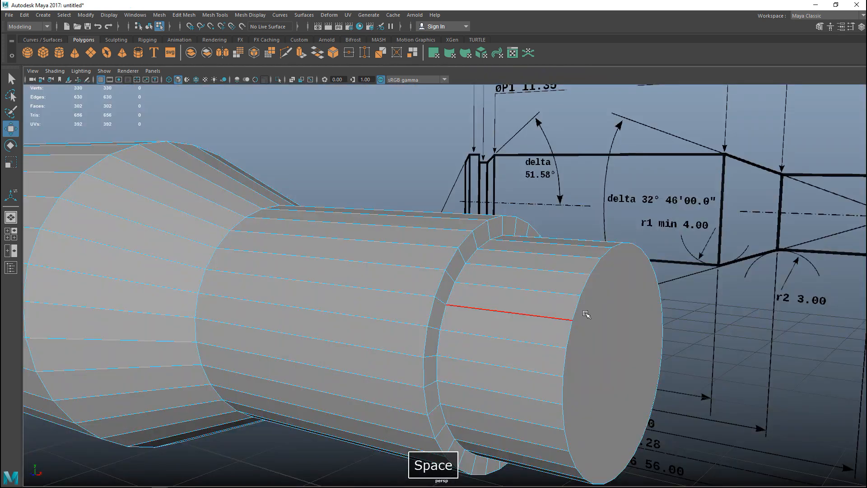
pyautogui.moveTo(631, 333); pyautogui.dragTo(635, 249, button='right')
pyautogui.click(632, 315)
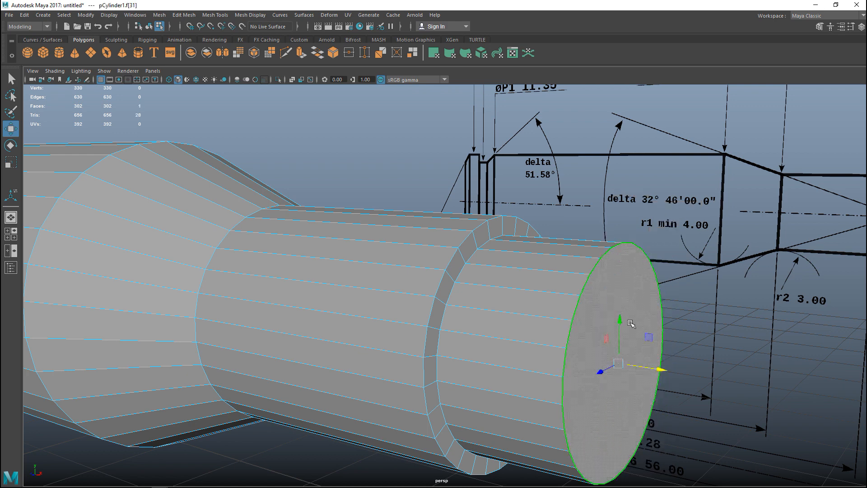
pyautogui.moveTo(660, 369); pyautogui.dragTo(570, 357)
# Extrude the bullet's front face straight along the axis to where the bullet starts to curve in the drawing
pyautogui.click(11, 234)
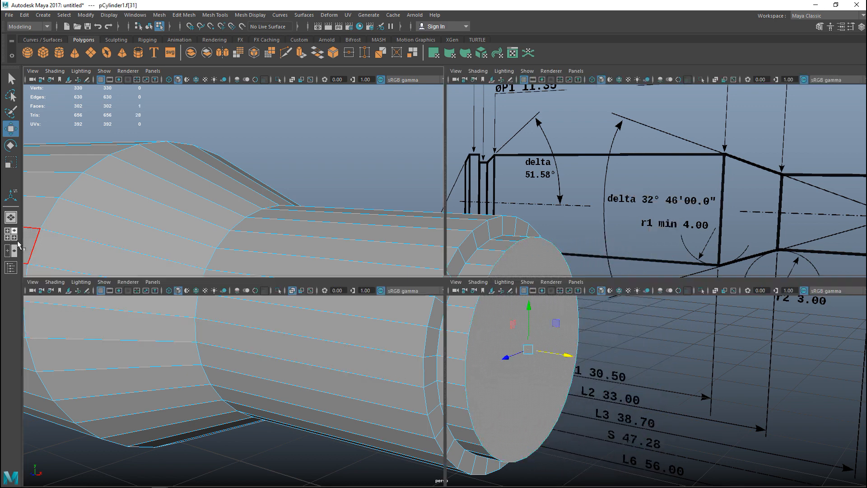
pyautogui.press('space')
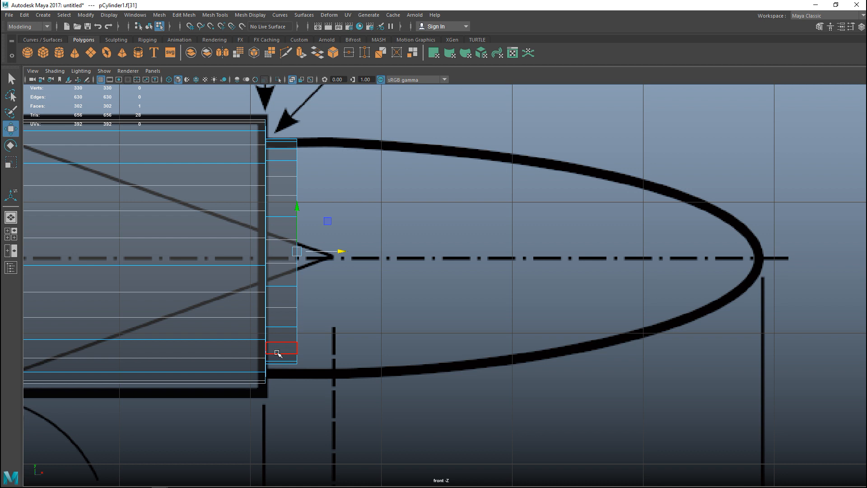
pyautogui.hotkey('ctrl', 'e')
pyautogui.moveTo(347, 254); pyautogui.dragTo(370, 255)
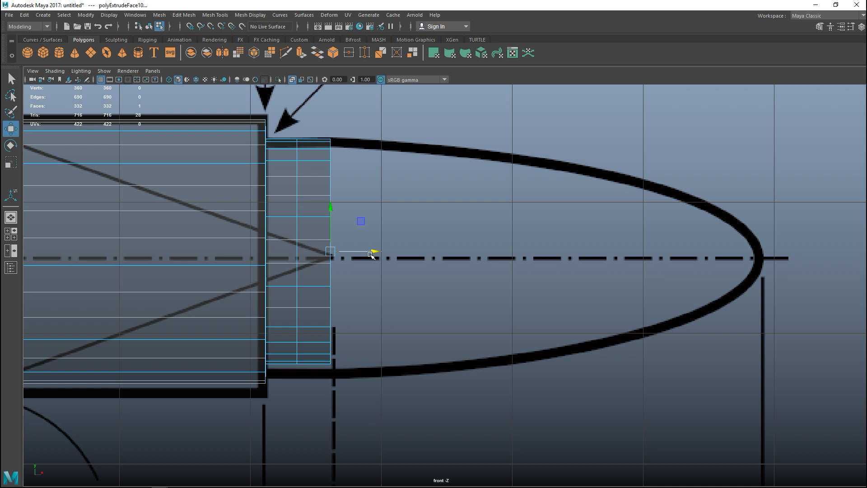
# Extrude the bullet's front face forward in two short segments, scaling each end slightly down to start the curved taper
pyautogui.hotkey('ctrl', 'e')
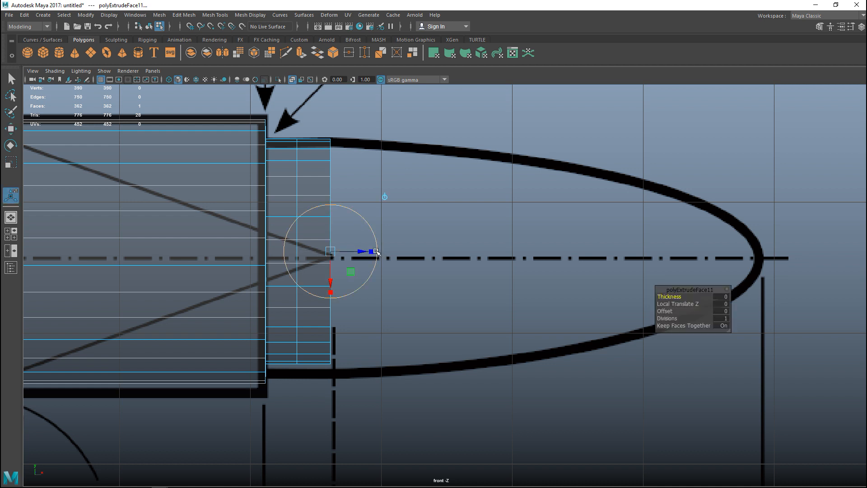
pyautogui.press('w')
pyautogui.moveTo(374, 252); pyautogui.dragTo(416, 260)
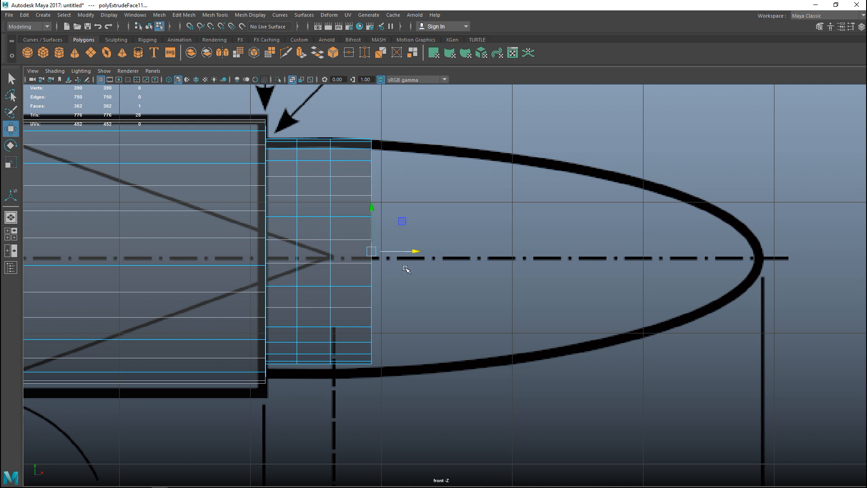
pyautogui.press('r')
pyautogui.moveTo(373, 253); pyautogui.dragTo(369, 252)
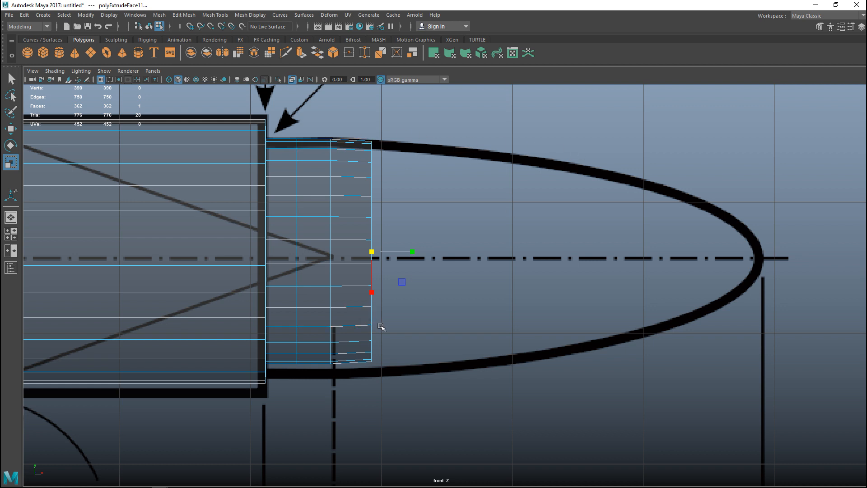
pyautogui.hotkey('ctrl', 'e')
pyautogui.press('w')
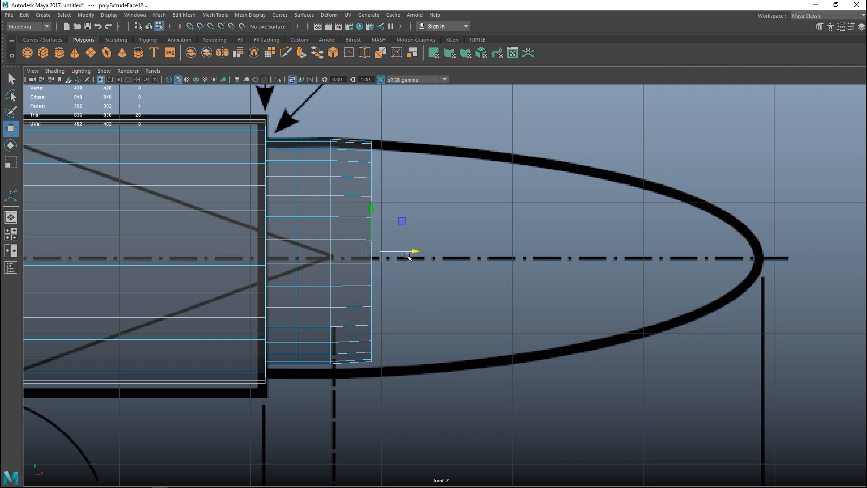
pyautogui.moveTo(415, 252)
pyautogui.mouseDown()
pyautogui.moveTo(464, 251)
pyautogui.moveTo(416, 256)
pyautogui.mouseUp()
pyautogui.press('r')
# Extrude two more segments along the middle of the bullet, scaling each front face down to the drawing's outline
pyautogui.hotkey('ctrl', 'e')
pyautogui.press('w')
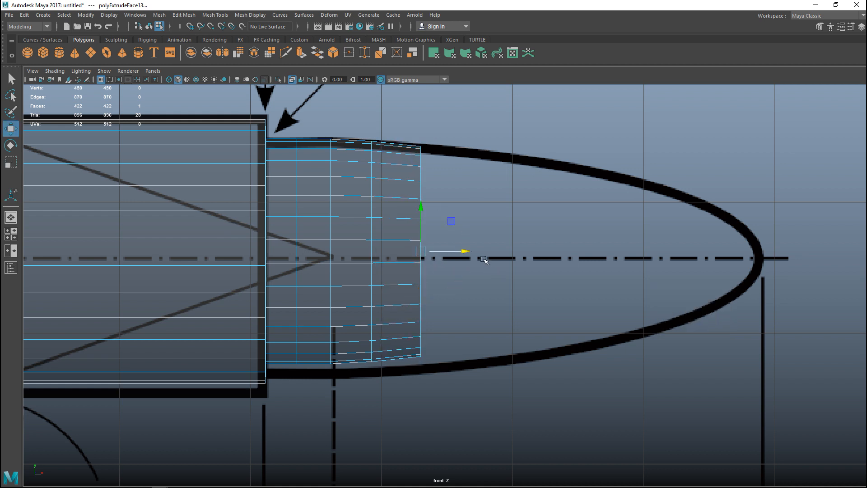
pyautogui.moveTo(465, 252); pyautogui.dragTo(516, 256)
pyautogui.press('r')
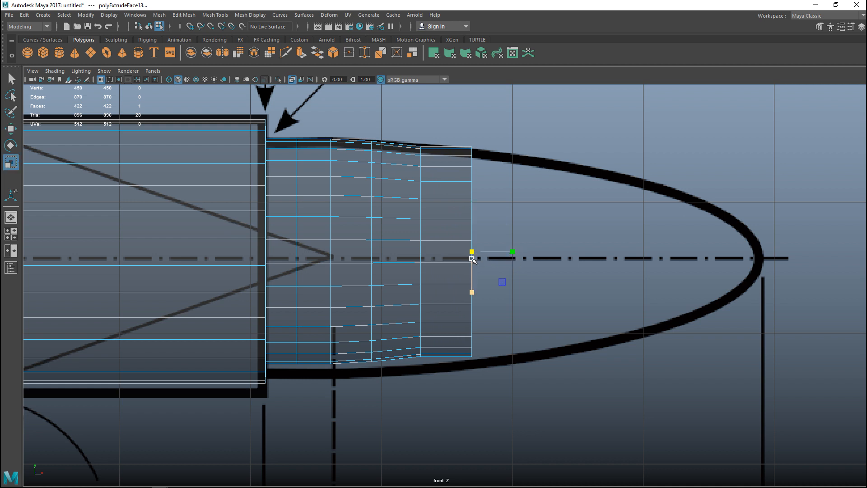
pyautogui.moveTo(471, 252); pyautogui.dragTo(464, 252)
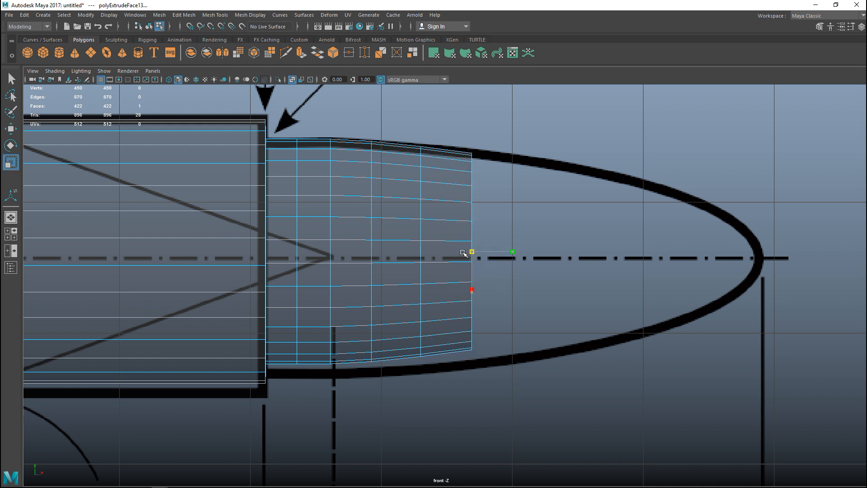
pyautogui.hotkey('ctrl', 'e')
pyautogui.press('w')
pyautogui.moveTo(513, 252)
pyautogui.mouseDown()
pyautogui.moveTo(573, 254)
pyautogui.moveTo(518, 256)
pyautogui.mouseUp()
pyautogui.press('r')
# Extend the bullet toward its nose with two further face extrusions, narrowing each front face to match the blueprint curve
pyautogui.hotkey('ctrl', 'e')
pyautogui.press('w')
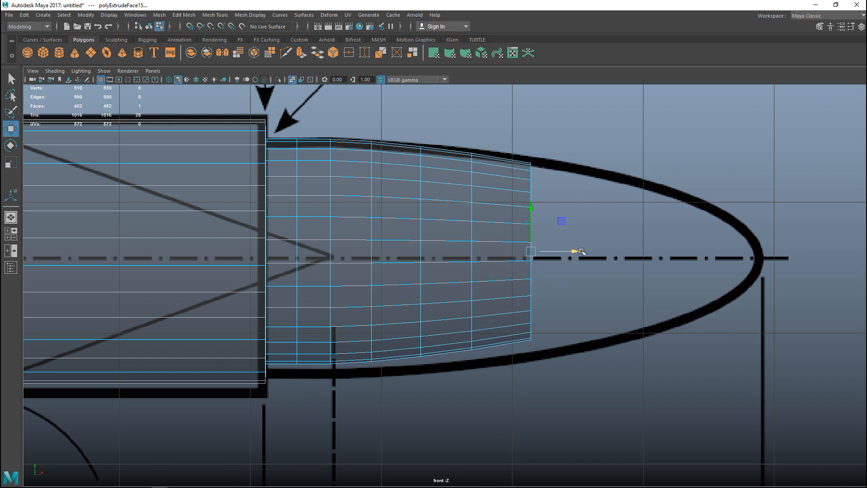
pyautogui.moveTo(576, 252)
pyautogui.mouseDown()
pyautogui.moveTo(616, 253)
pyautogui.moveTo(630, 264)
pyautogui.moveTo(571, 256)
pyautogui.mouseUp()
pyautogui.press('r')
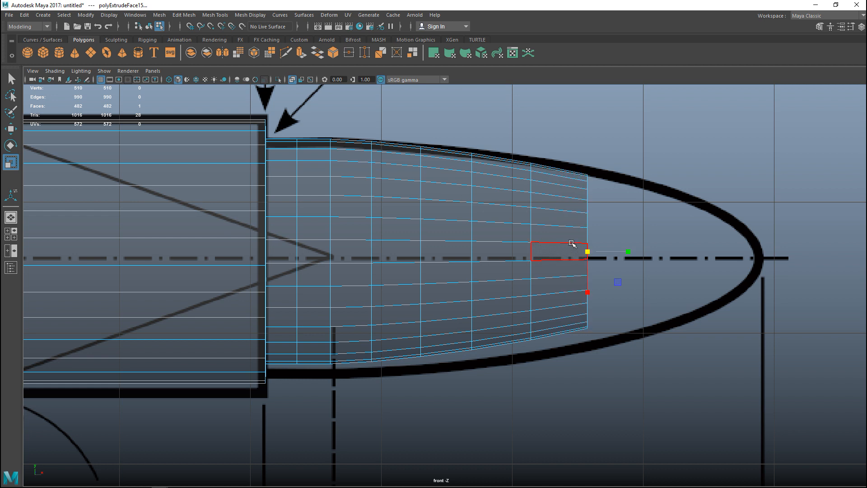
pyautogui.hotkey('ctrl', 'e')
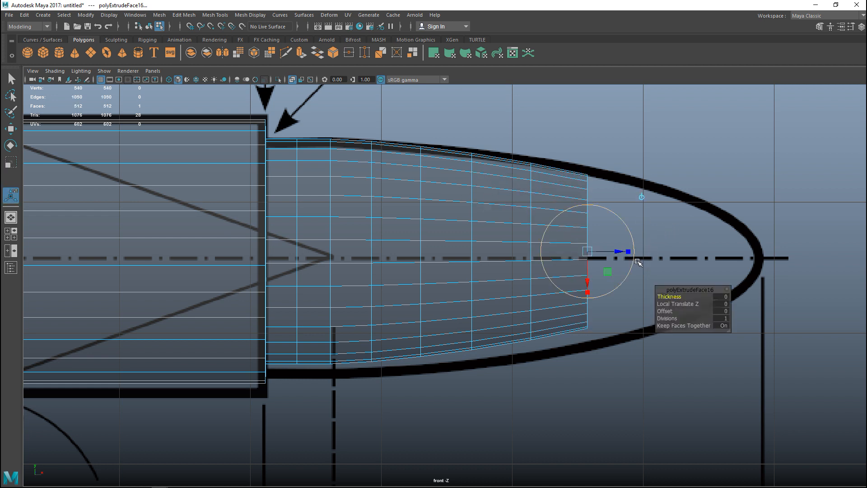
pyautogui.press('w')
pyautogui.moveTo(632, 251); pyautogui.dragTo(693, 264)
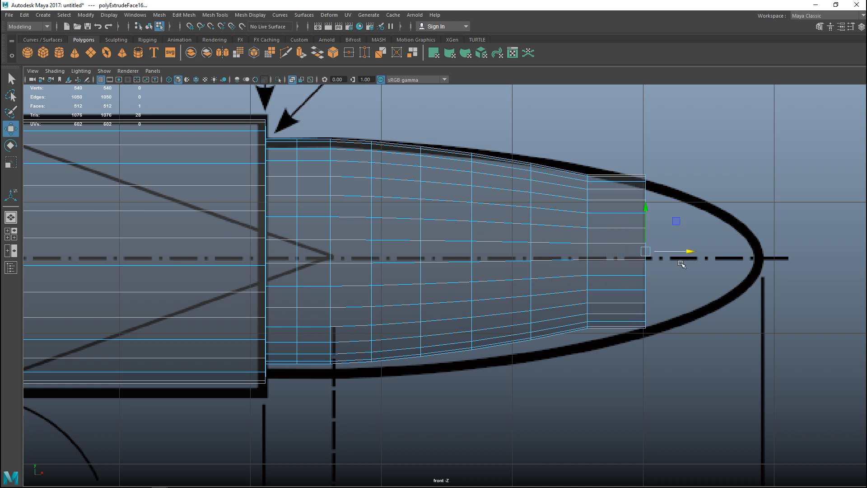
pyautogui.press('r')
pyautogui.moveTo(646, 252); pyautogui.dragTo(627, 255)
pyautogui.click(642, 264)
# Extrude the front face close to the bullet's tip and scale it down to meet the drawing's steepening curve
pyautogui.hotkey('ctrl', 'e')
pyautogui.press('w')
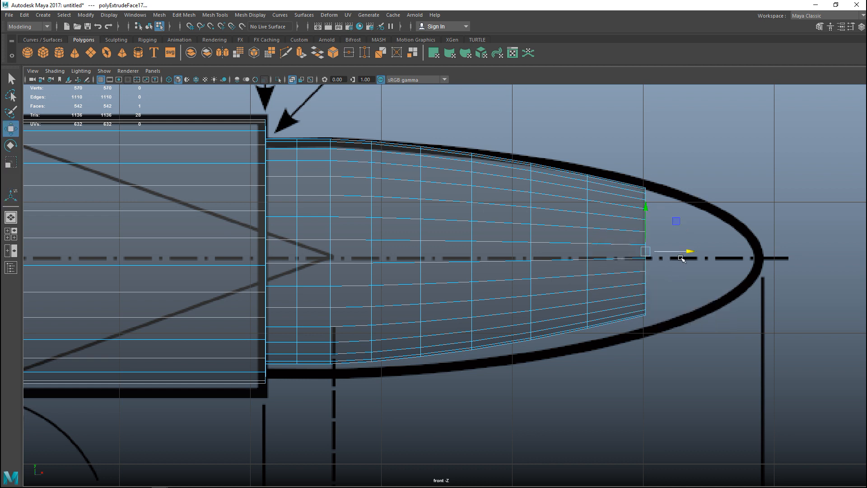
pyautogui.moveTo(691, 253); pyautogui.dragTo(702, 255)
pyautogui.moveTo(742, 259); pyautogui.dragTo(752, 262)
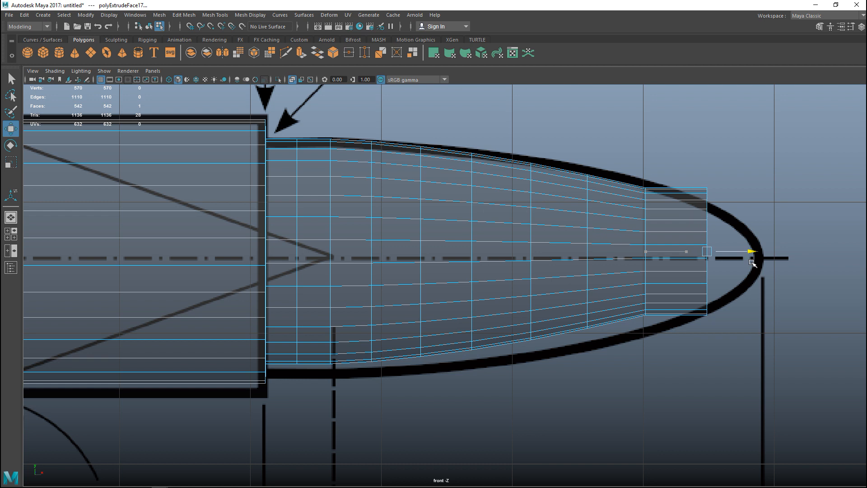
pyautogui.press('r')
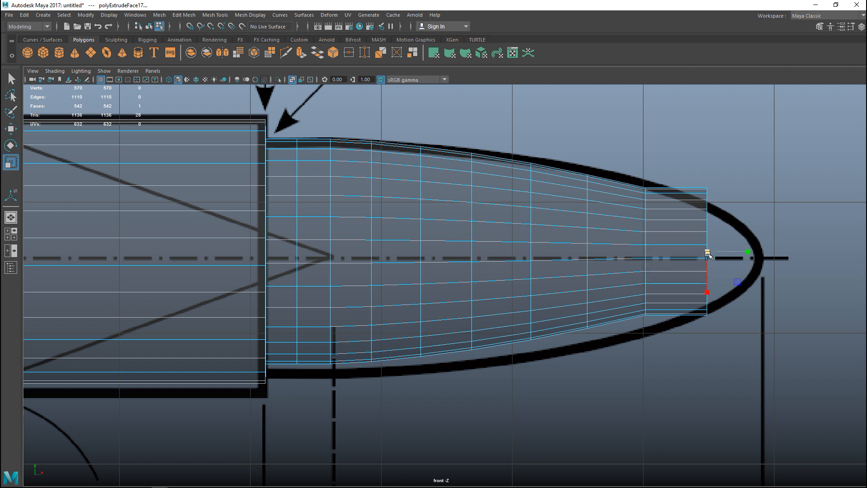
pyautogui.moveTo(707, 251); pyautogui.dragTo(679, 254)
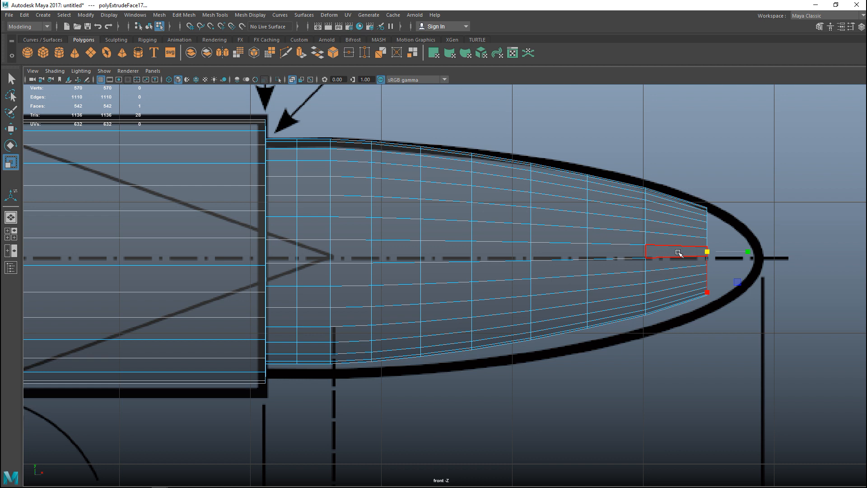
# Extrude the last segment to the end of the bullet in the drawing and scale its face down into a small tip
pyautogui.hotkey('ctrl', 'e')
pyautogui.press('w')
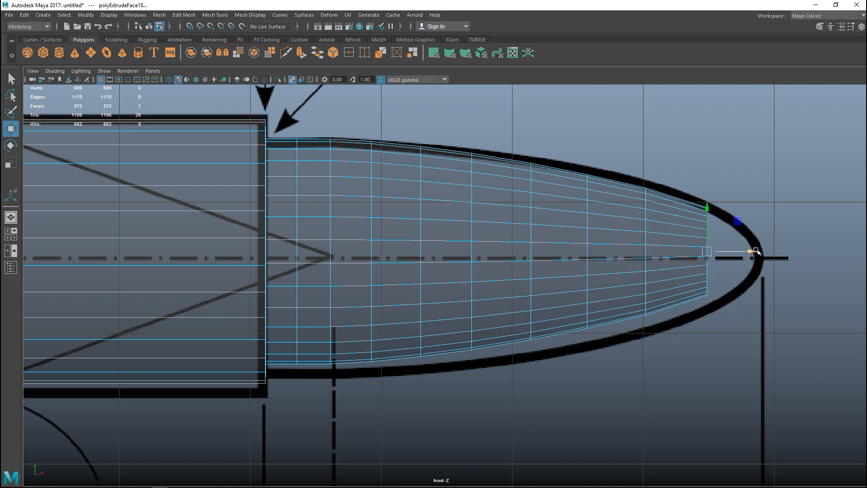
pyautogui.moveTo(752, 254); pyautogui.dragTo(717, 252)
pyautogui.press('r')
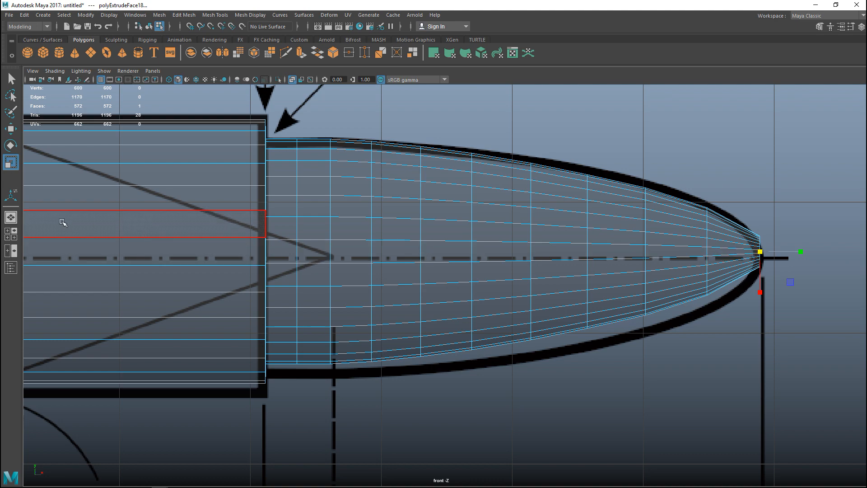
# Select the flat round face at the rear of the cartridge case in the perspective view
pyautogui.click(13, 236)
pyautogui.press('space')
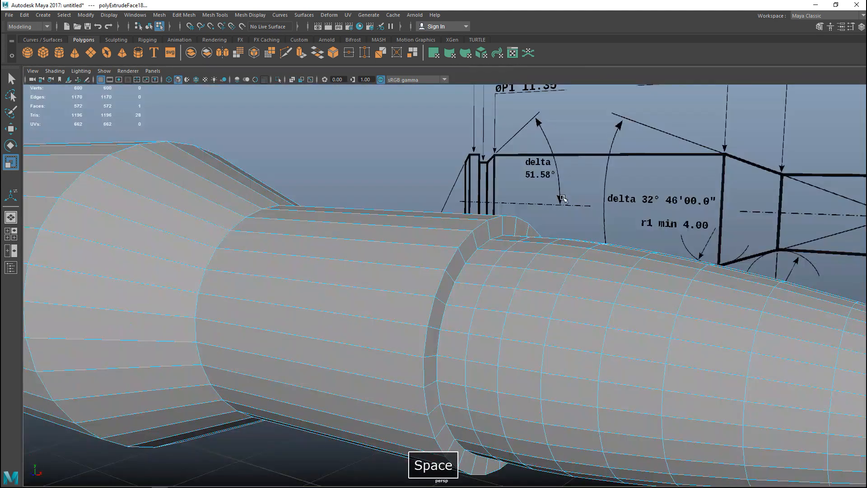
pyautogui.scroll(-5, 465, 270)
pyautogui.moveTo(465, 270)
pyautogui.keyDown('alt'); pyautogui.mouseDown()
pyautogui.moveTo(332, 335)
pyautogui.moveTo(390, 326)
pyautogui.moveTo(422, 344)
pyautogui.moveTo(448, 333)
pyautogui.moveTo(449, 350)
pyautogui.mouseUp(); pyautogui.keyUp('alt')
pyautogui.moveTo(449, 351)
pyautogui.keyDown('alt'); pyautogui.mouseDown(button='middle')
pyautogui.moveTo(428, 370)
pyautogui.moveTo(395, 376)
pyautogui.mouseUp(button='middle'); pyautogui.keyUp('alt')
pyautogui.keyDown('alt'); pyautogui.moveTo(396, 376); pyautogui.dragTo(429, 348); pyautogui.keyUp('alt')
pyautogui.click(317, 312)
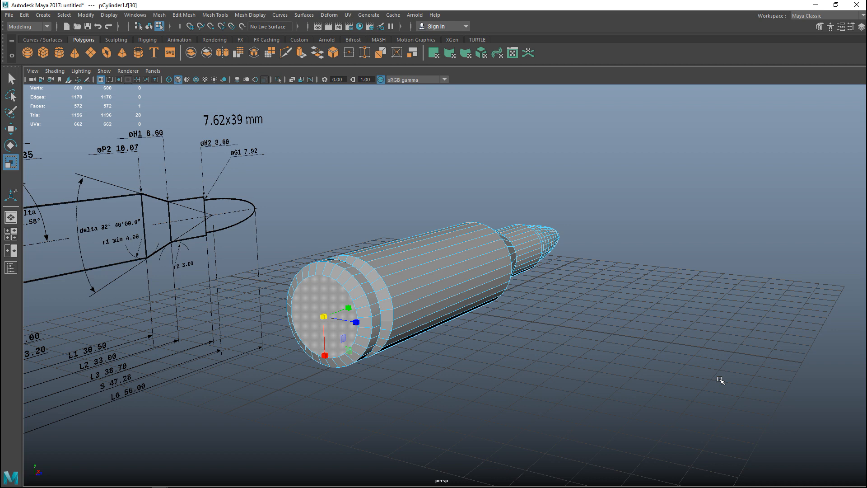
# Extrude the case's rear face and scale it to about half size, and extrude the inner circle again into the case as a recess
pyautogui.hotkey('ctrl', 'e')
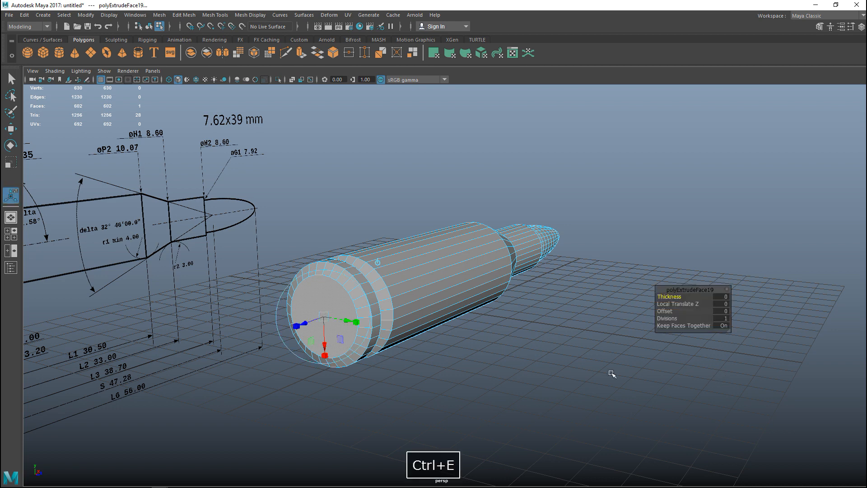
pyautogui.press('r')
pyautogui.moveTo(324, 316); pyautogui.dragTo(299, 319)
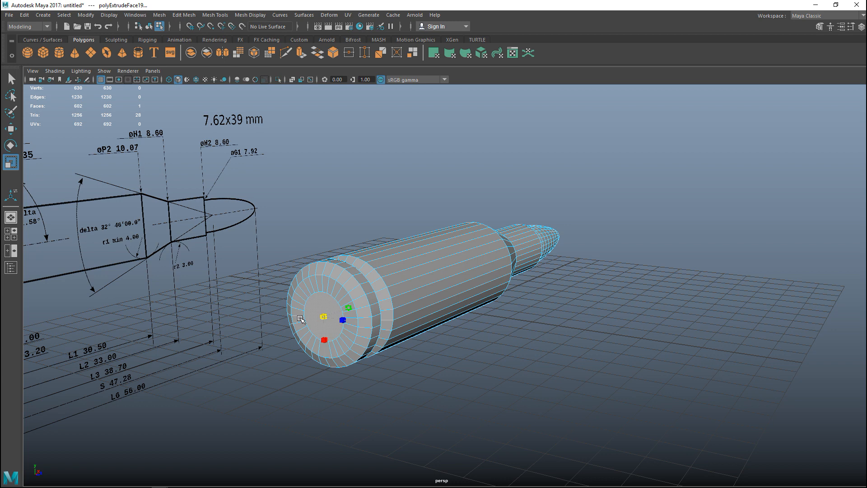
pyautogui.hotkey('ctrl', 'e')
pyautogui.press('w')
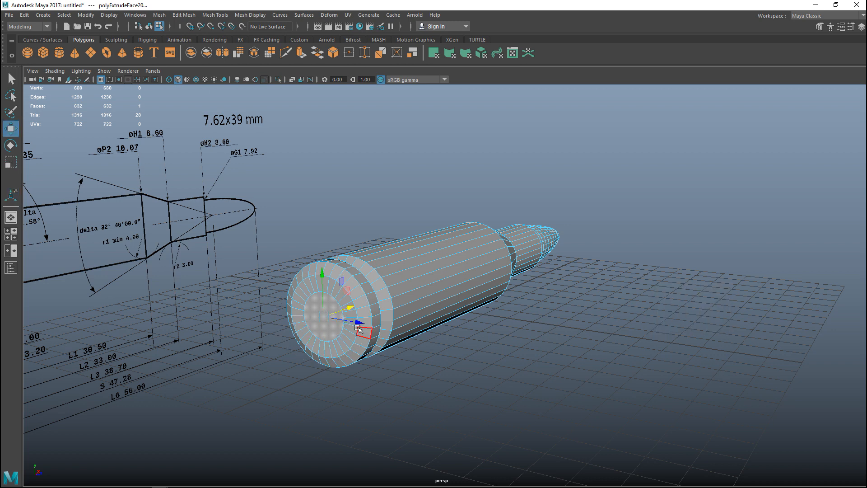
pyautogui.moveTo(352, 308); pyautogui.dragTo(355, 308)
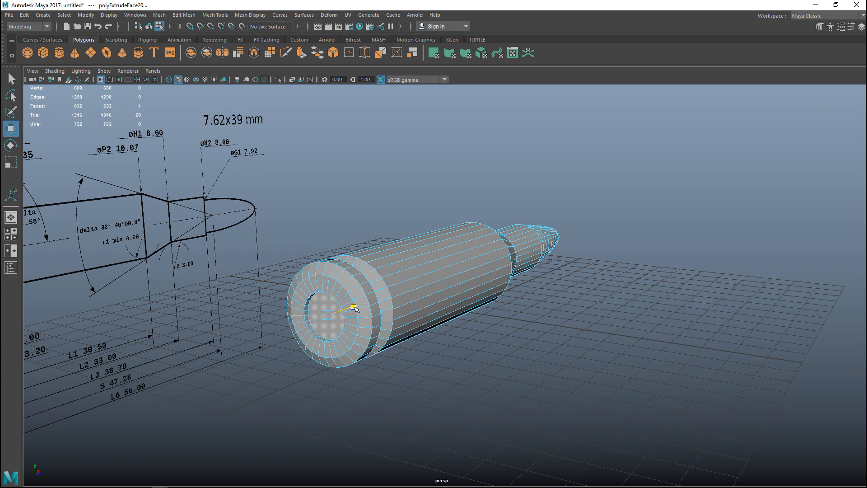
# Extrude the recessed face and scale it down slightly, and extrude it back out of the recess to form the primer
pyautogui.hotkey('ctrl', 'e')
pyautogui.press('r')
pyautogui.moveTo(329, 317); pyautogui.dragTo(325, 316)
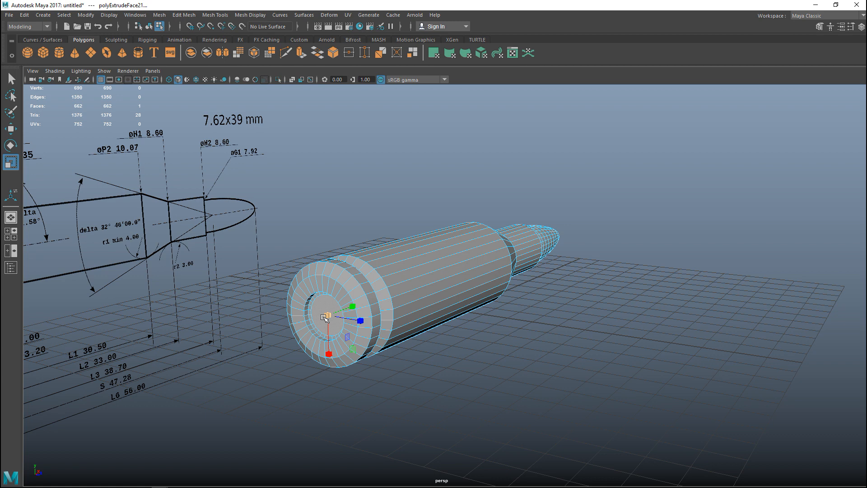
pyautogui.hotkey('ctrl', 'e')
pyautogui.press('w')
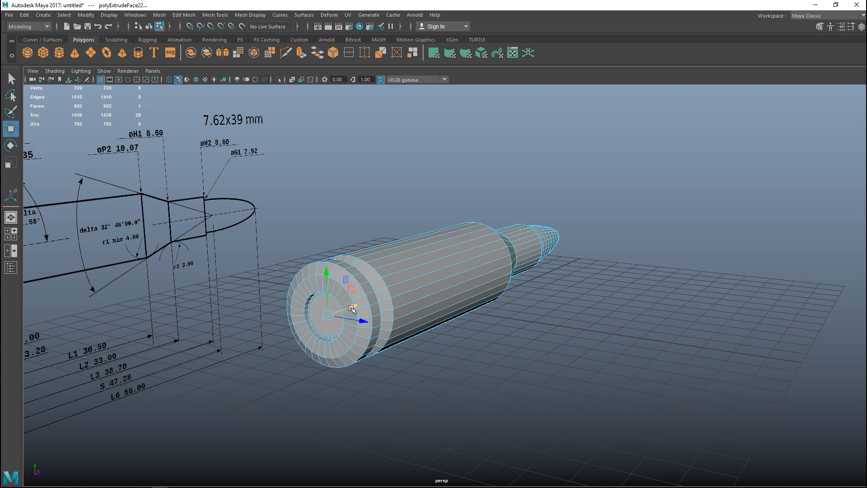
pyautogui.moveTo(353, 308); pyautogui.dragTo(348, 309)
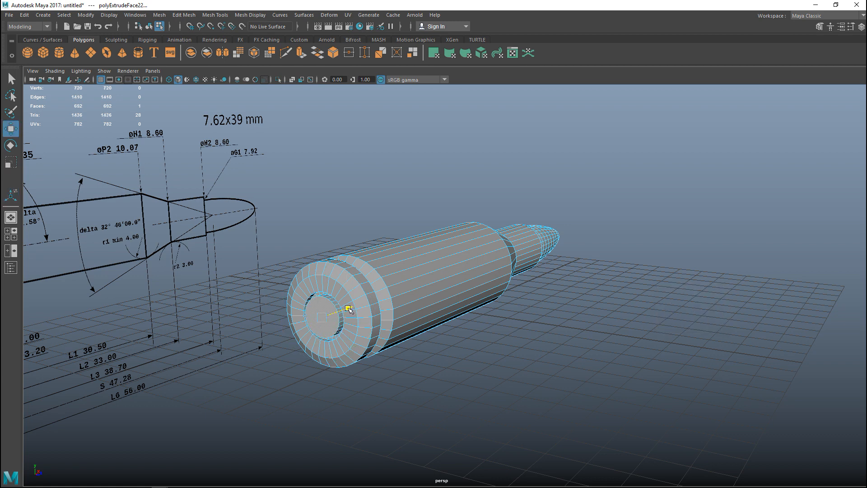
pyautogui.moveTo(348, 309); pyautogui.dragTo(348, 309)
# Shift the primer face along the cartridge axis in the front view until flush with the case's rear end, and deselect it
pyautogui.press('space')
pyautogui.press('space')
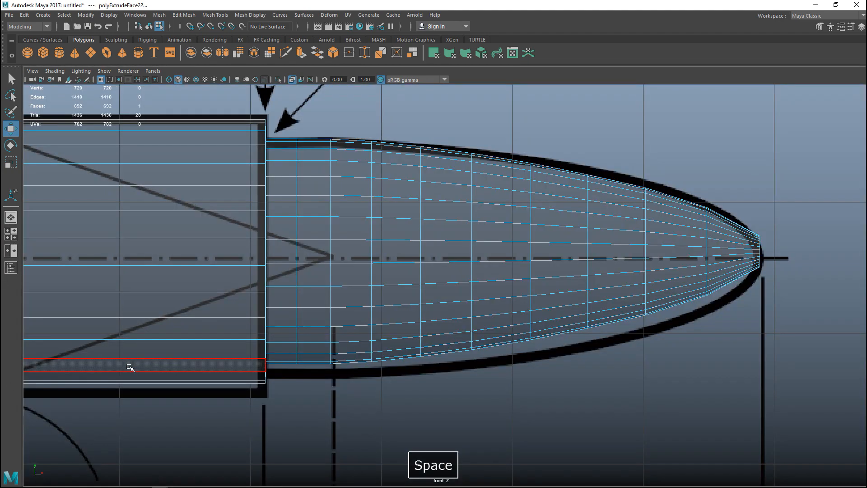
pyautogui.scroll(-6, 135, 368)
pyautogui.keyDown('alt'); pyautogui.moveTo(131, 373); pyautogui.dragTo(688, 388, button='middle'); pyautogui.keyUp('alt')
pyautogui.scroll(5, 471, 380)
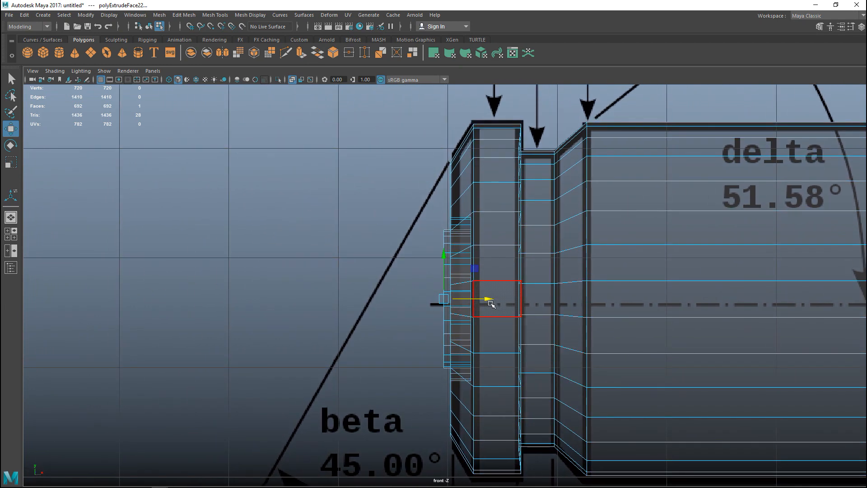
pyautogui.moveTo(490, 299); pyautogui.dragTo(501, 301)
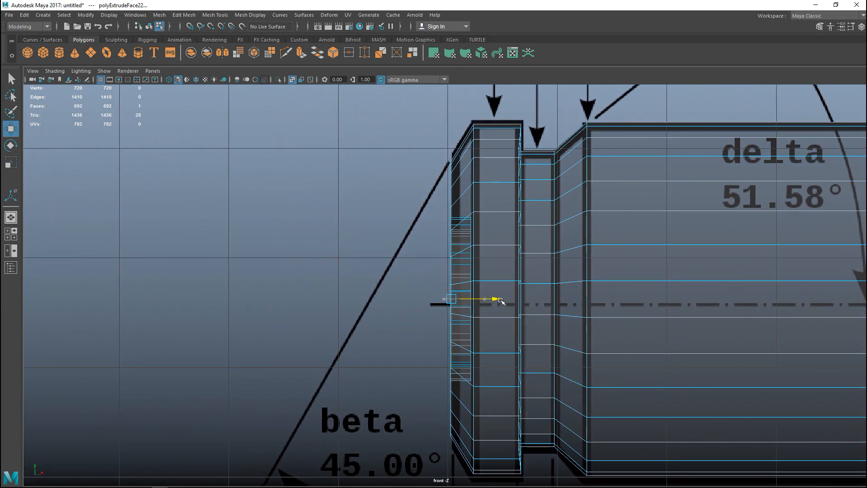
pyautogui.press('space')
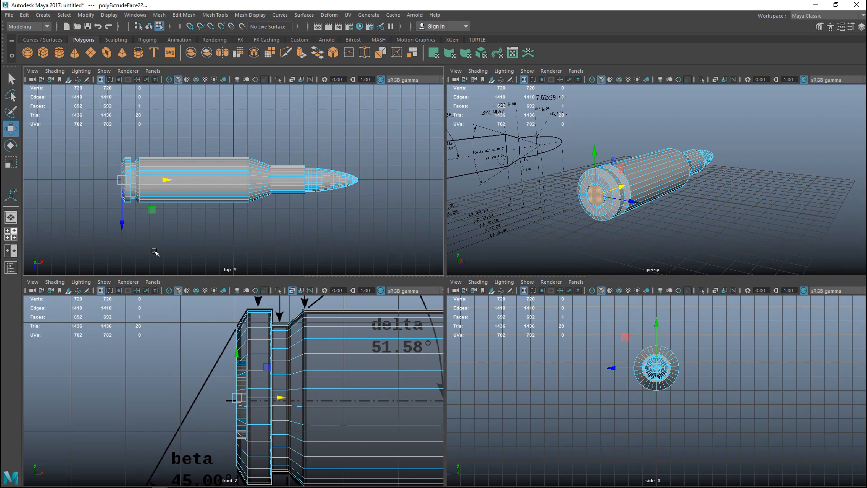
pyautogui.press('space')
pyautogui.scroll(-3, 526, 265)
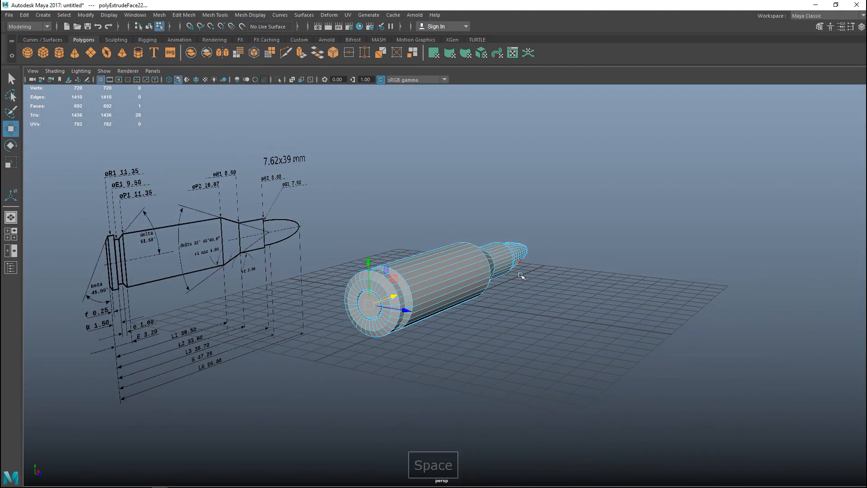
pyautogui.click(515, 346)
# Insert edge loops near both edges of the case rim's outer band and at the rear edge of its bevel, working in the front view
pyautogui.keyDown('alt'); pyautogui.moveTo(536, 350); pyautogui.dragTo(516, 355, button='middle'); pyautogui.keyUp('alt')
pyautogui.moveTo(516, 355)
pyautogui.keyDown('alt'); pyautogui.mouseDown()
pyautogui.moveTo(538, 371)
pyautogui.moveTo(526, 345)
pyautogui.moveTo(514, 373)
pyautogui.moveTo(594, 387)
pyautogui.moveTo(480, 361)
pyautogui.moveTo(581, 368)
pyautogui.moveTo(563, 397)
pyautogui.moveTo(596, 377)
pyautogui.mouseUp(); pyautogui.keyUp('alt')
pyautogui.scroll(2, 514, 371)
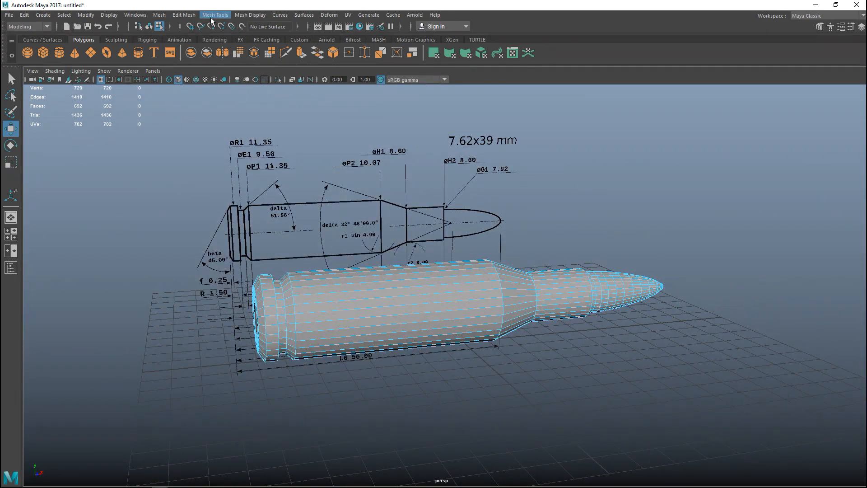
pyautogui.click(191, 17)
pyautogui.moveTo(210, 14)
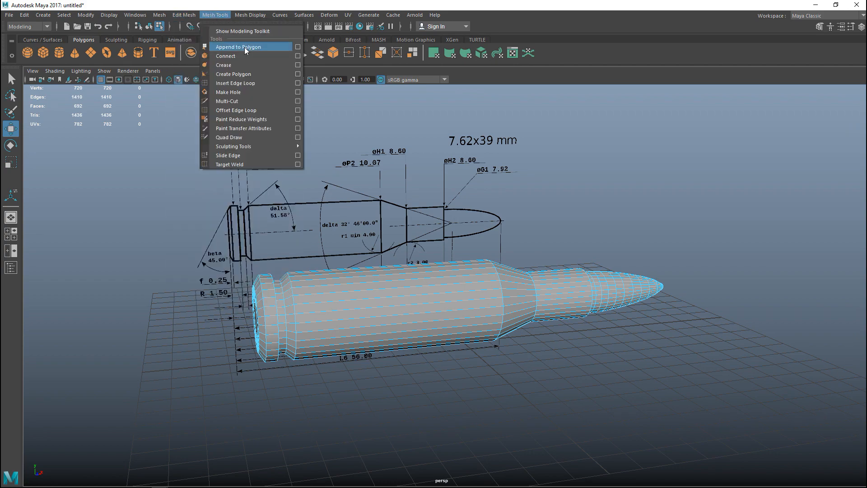
pyautogui.click(240, 83)
pyautogui.scroll(5, 269, 346)
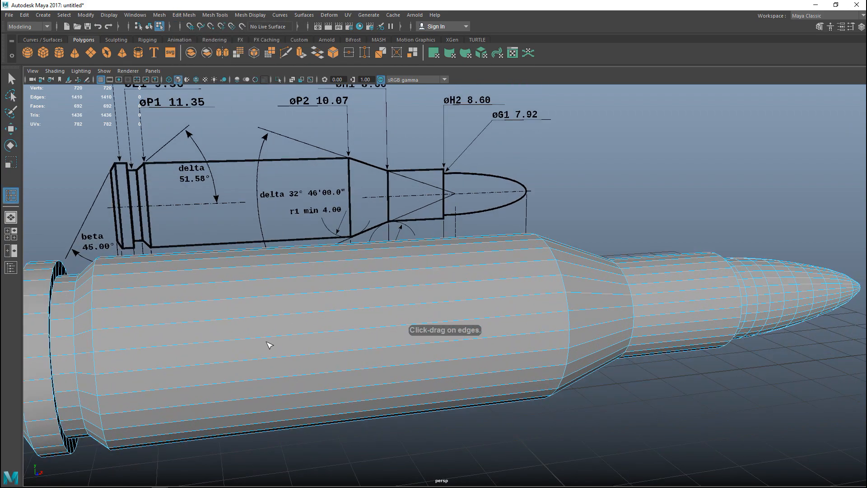
pyautogui.keyDown('alt'); pyautogui.moveTo(269, 345); pyautogui.dragTo(501, 344, button='middle'); pyautogui.keyUp('alt')
pyautogui.click(11, 233)
pyautogui.press('space')
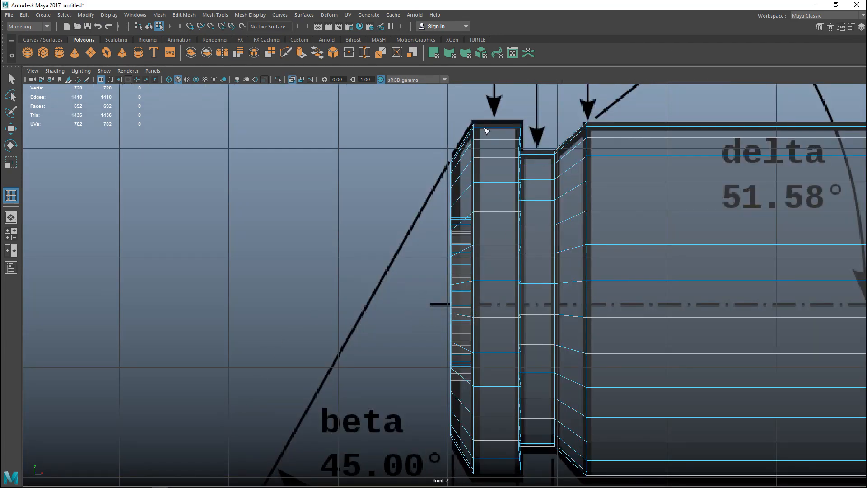
pyautogui.moveTo(489, 129); pyautogui.dragTo(480, 135)
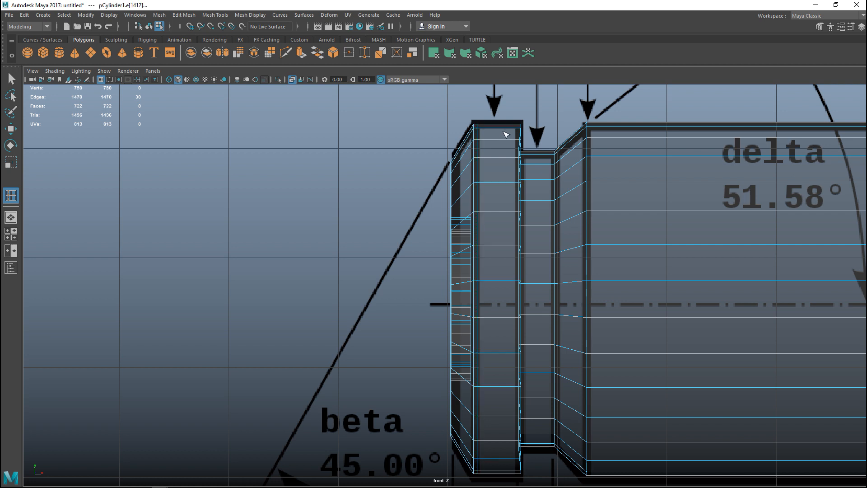
pyautogui.moveTo(520, 131); pyautogui.dragTo(520, 132)
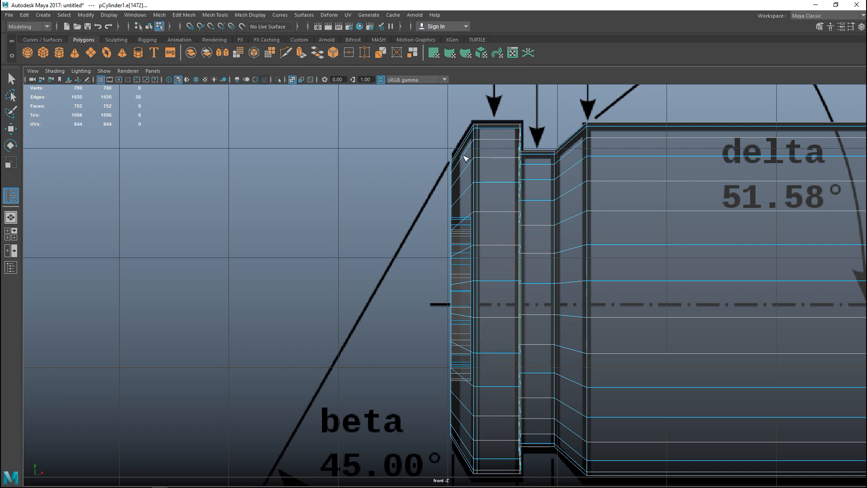
pyautogui.click(453, 166)
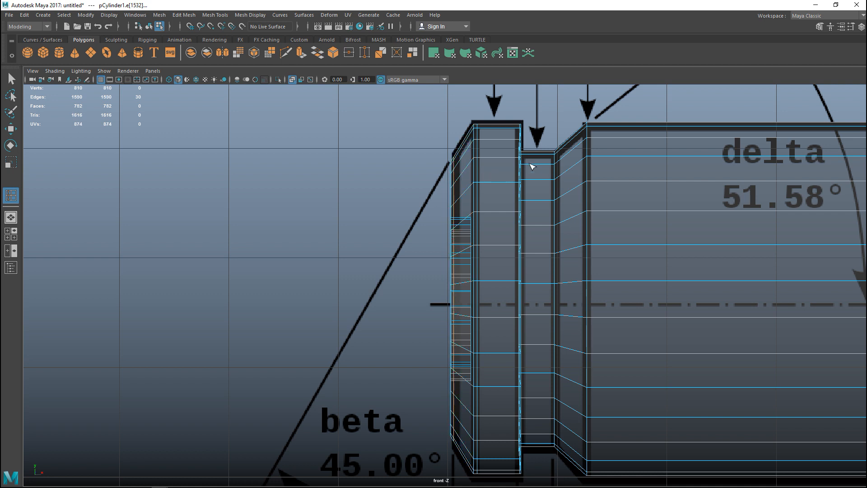
# Insert supporting edge loops at the extractor groove, the rear edge of the case body and the start of the shoulder
pyautogui.moveTo(547, 157)
pyautogui.mouseDown()
pyautogui.moveTo(583, 136)
pyautogui.moveTo(559, 153)
pyautogui.mouseUp()
pyautogui.click(595, 136)
pyautogui.scroll(1, 632, 245)
pyautogui.keyDown('alt'); pyautogui.moveTo(632, 245); pyautogui.dragTo(188, 265, button='middle'); pyautogui.keyUp('alt')
pyautogui.scroll(-5, 618, 310)
pyautogui.keyDown('alt'); pyautogui.moveTo(629, 303); pyautogui.dragTo(403, 318, button='middle'); pyautogui.keyUp('alt')
pyautogui.scroll(8, 433, 310)
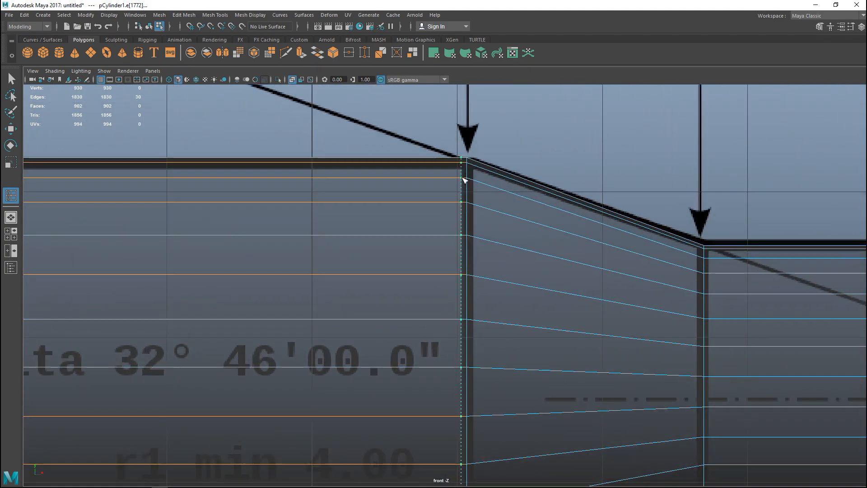
pyautogui.click(465, 181)
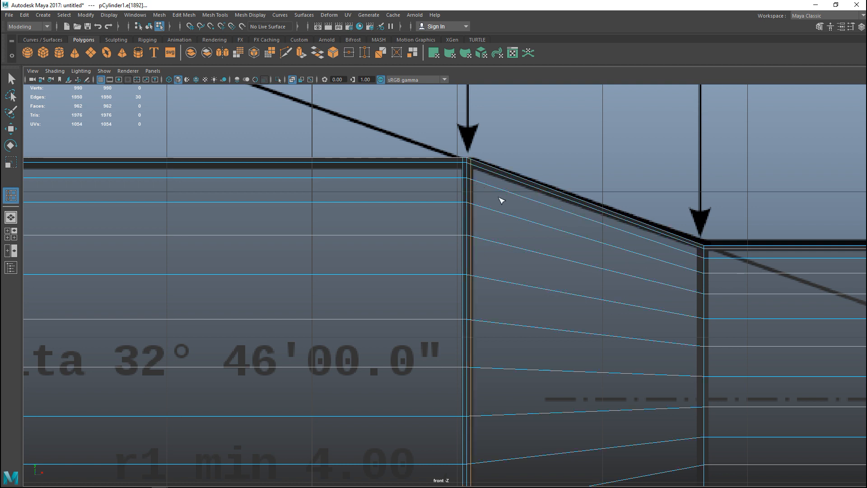
# Insert supporting edge loops around the shoulder-to-neck edge and just behind the neck's front edge
pyautogui.click(704, 261)
pyautogui.click(709, 261)
pyautogui.keyDown('alt'); pyautogui.moveTo(709, 273); pyautogui.dragTo(371, 267, button='middle'); pyautogui.keyUp('alt')
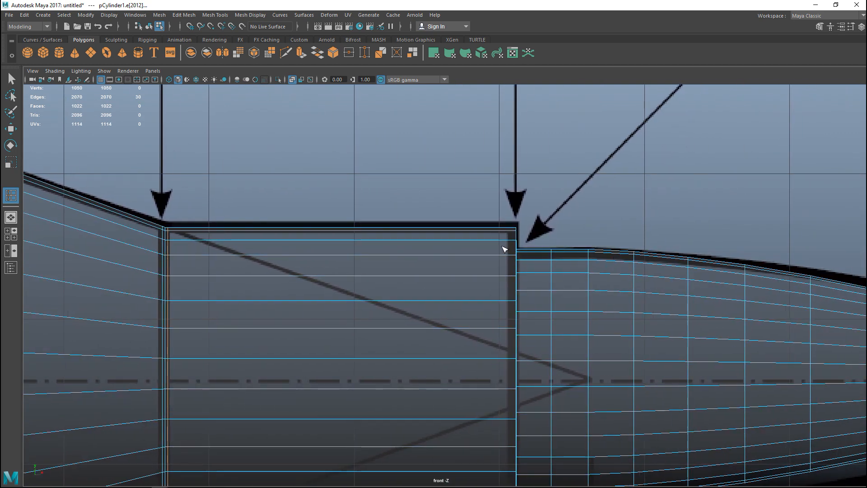
pyautogui.click(516, 242)
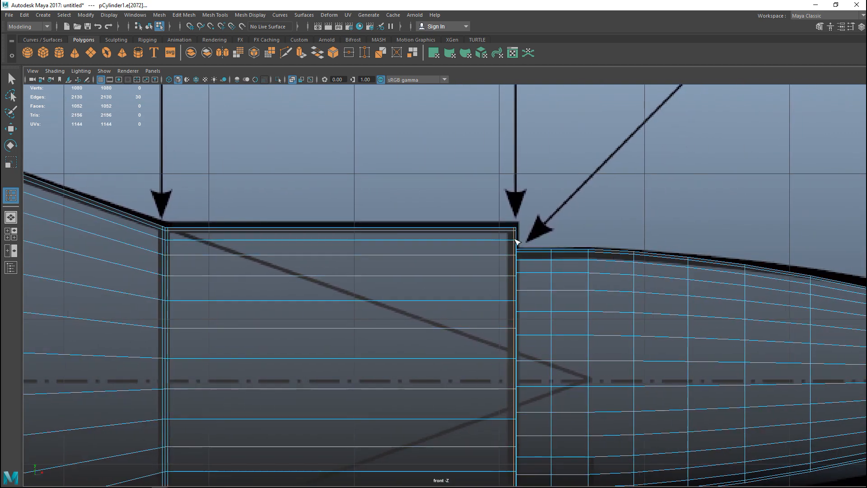
# Insert edge loops on the case base in the perspective view, near the rear face's outer edge and around the primer recess
pyautogui.click(11, 234)
pyautogui.press('space')
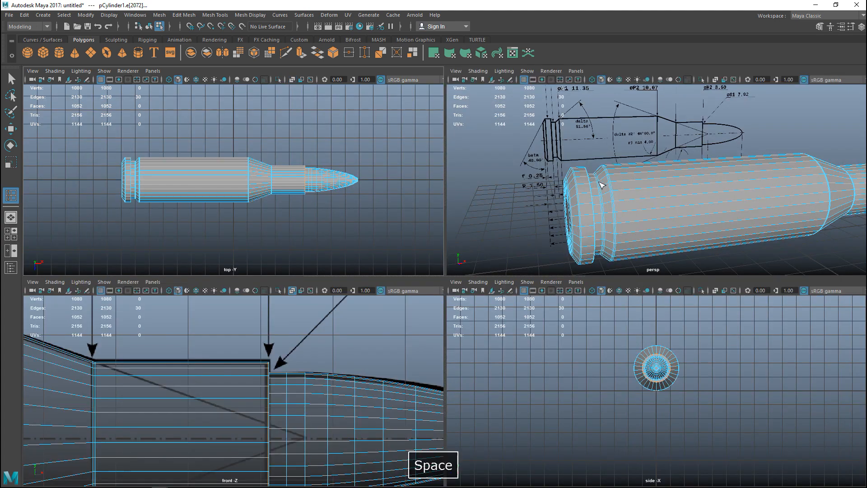
pyautogui.scroll(2, 480, 275)
pyautogui.keyDown('alt'); pyautogui.moveTo(381, 314); pyautogui.dragTo(524, 241, button='middle'); pyautogui.keyUp('alt')
pyautogui.scroll(2, 477, 262)
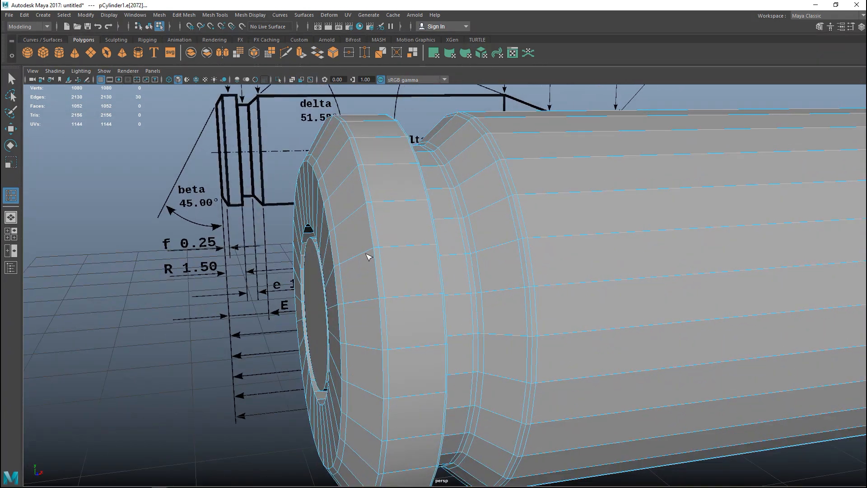
pyautogui.click(371, 250)
pyautogui.keyDown('alt'); pyautogui.moveTo(346, 309); pyautogui.dragTo(387, 310); pyautogui.keyUp('alt')
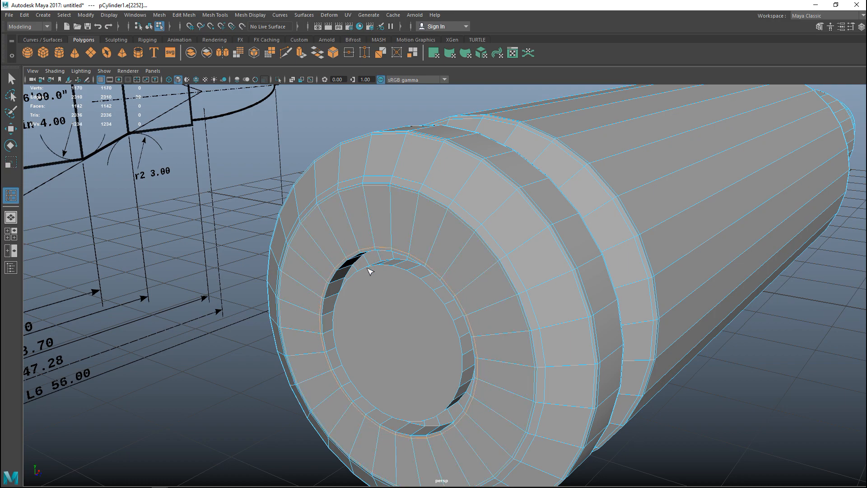
# Insert edge loops on the rim's wall facing the extractor groove and on the neck mouth where the bullet is seated
pyautogui.keyDown('alt'); pyautogui.moveTo(379, 346); pyautogui.dragTo(313, 221); pyautogui.keyUp('alt')
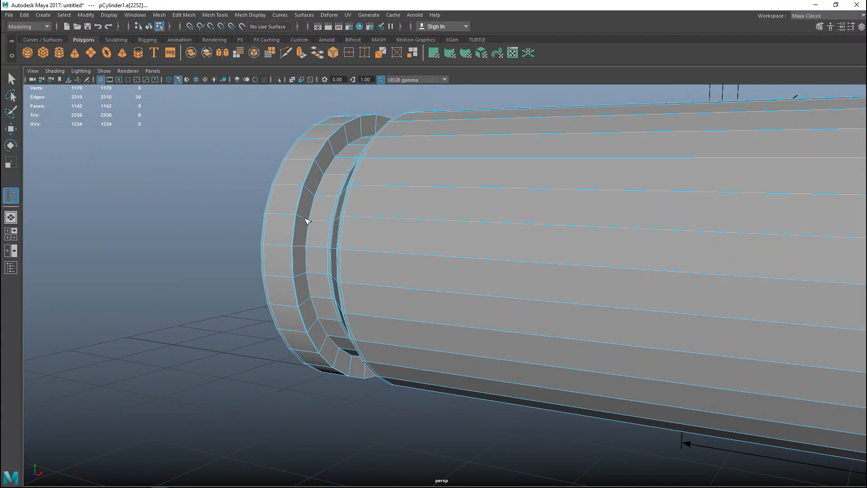
pyautogui.click(308, 221)
pyautogui.scroll(-3, 445, 340)
pyautogui.keyDown('alt'); pyautogui.moveTo(611, 372); pyautogui.dragTo(121, 315, button='middle'); pyautogui.keyUp('alt')
pyautogui.scroll(-4, 189, 327)
pyautogui.scroll(4, 533, 365)
pyautogui.keyDown('alt'); pyautogui.moveTo(700, 361); pyautogui.dragTo(666, 362); pyautogui.keyUp('alt')
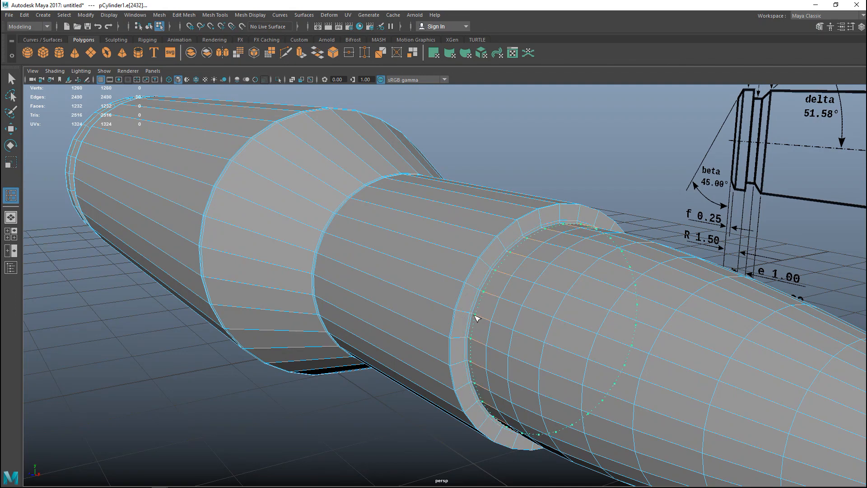
pyautogui.click(477, 318)
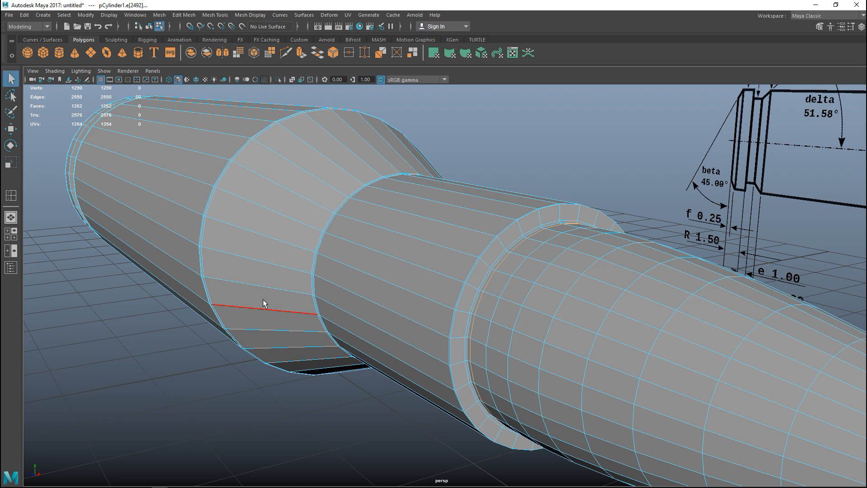
# Leave the Insert Edge Loop tool and select the whole cartridge mesh in object mode
pyautogui.scroll(-3, 253, 285)
pyautogui.moveTo(265, 199); pyautogui.dragTo(290, 192, button='right')
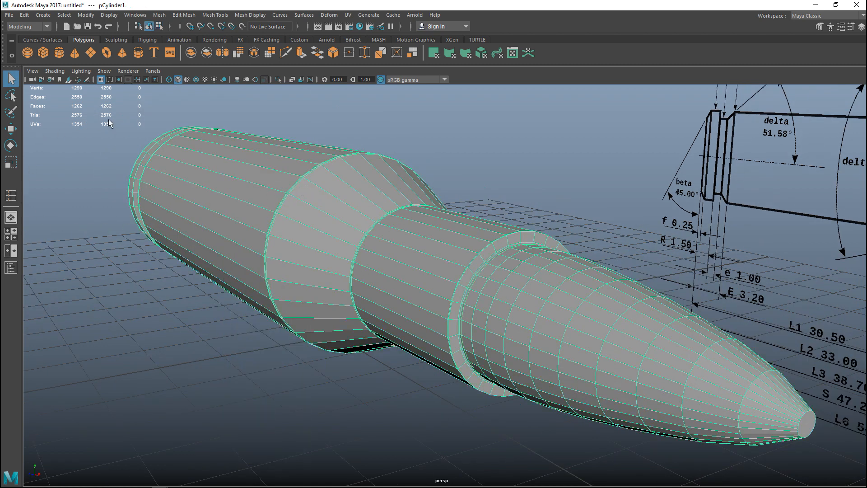
pyautogui.scroll(-2, 174, 274)
pyautogui.keyDown('alt'); pyautogui.moveTo(147, 261); pyautogui.dragTo(352, 278); pyautogui.keyUp('alt')
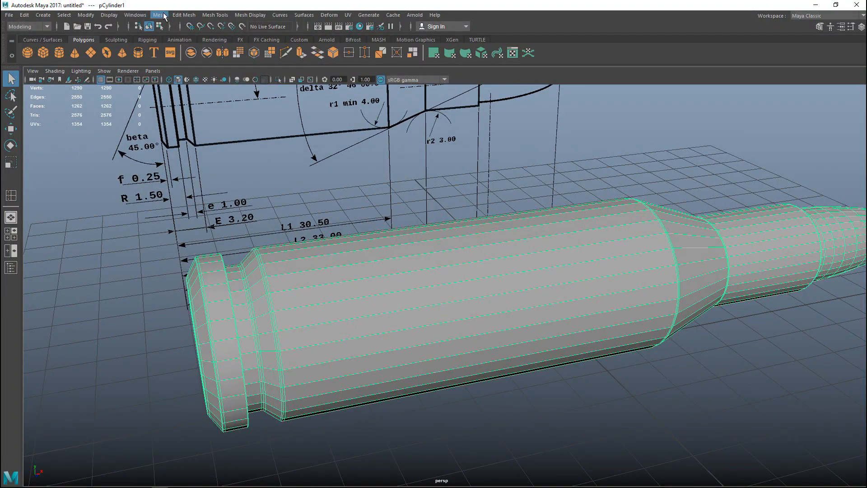
# Preview the cartridge with smoothing, examine its base and side, and restore the unsmoothed display
pyautogui.press('3')
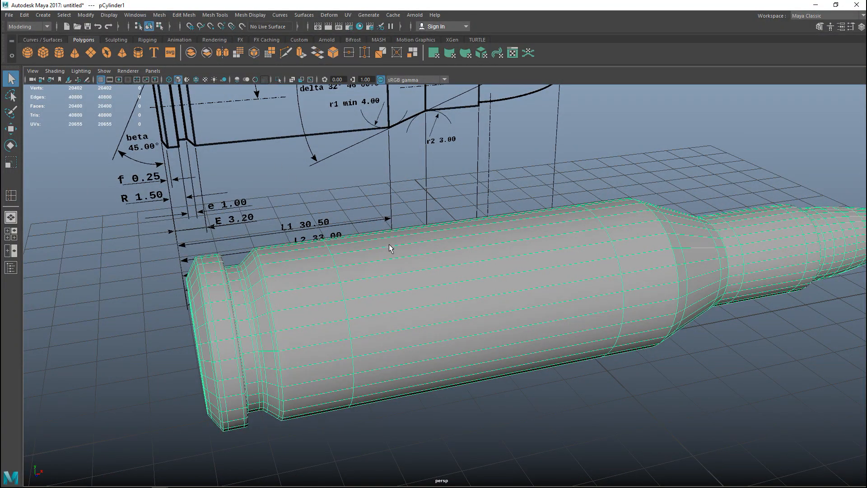
pyautogui.keyDown('alt'); pyautogui.moveTo(405, 284); pyautogui.dragTo(428, 274); pyautogui.keyUp('alt')
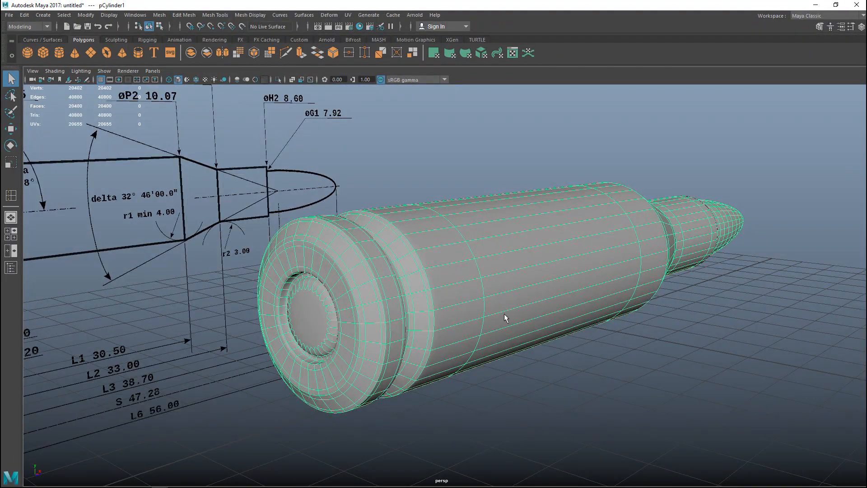
pyautogui.click(528, 387)
pyautogui.keyDown('alt'); pyautogui.moveTo(527, 389); pyautogui.dragTo(410, 386); pyautogui.keyUp('alt')
pyautogui.click(413, 393)
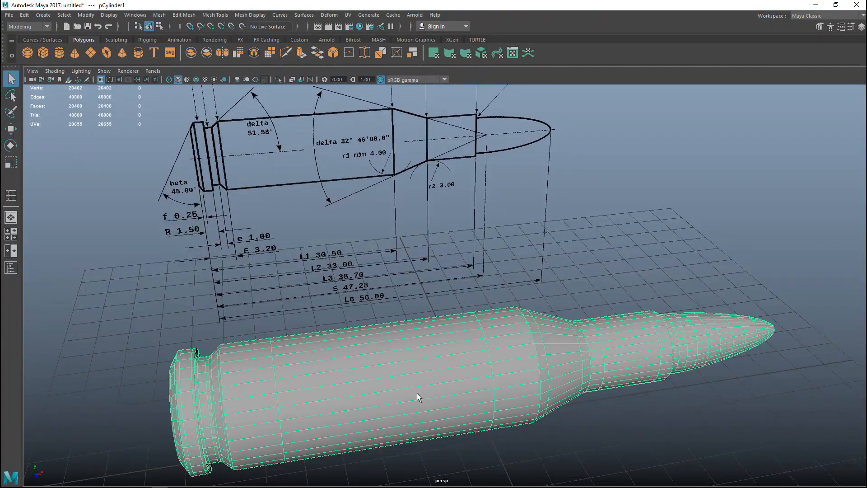
pyautogui.press('1')
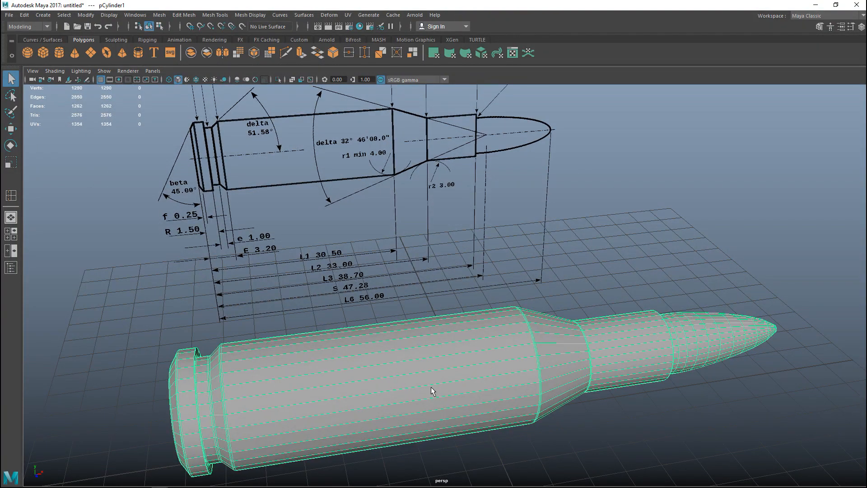
# Try smoothing the whole cartridge mesh with one division, examine the primer face, and undo the smoothing
pyautogui.click(159, 15)
pyautogui.click(196, 99)
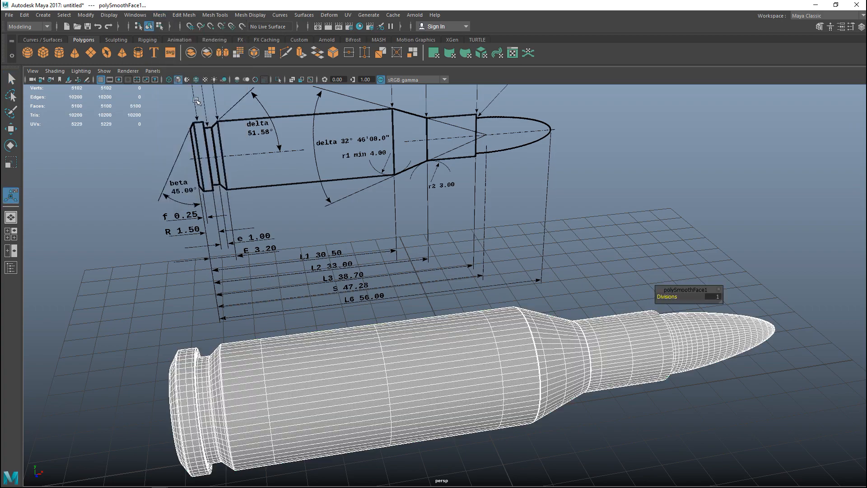
pyautogui.keyDown('alt'); pyautogui.moveTo(354, 356); pyautogui.dragTo(377, 315, button='middle'); pyautogui.keyUp('alt')
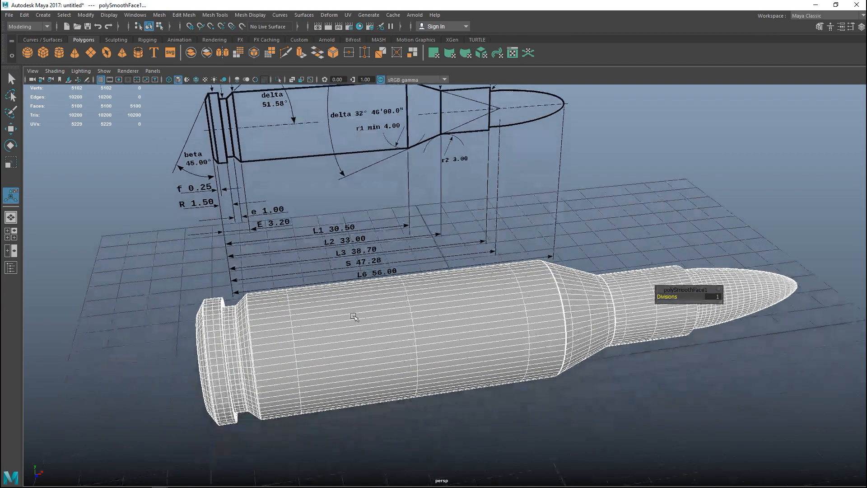
pyautogui.keyDown('alt'); pyautogui.moveTo(377, 315); pyautogui.dragTo(444, 270); pyautogui.keyUp('alt')
pyautogui.scroll(5, 425, 334)
pyautogui.keyDown('alt'); pyautogui.moveTo(407, 341); pyautogui.dragTo(404, 307, button='middle'); pyautogui.keyUp('alt')
pyautogui.scroll(4, 404, 307)
pyautogui.keyDown('alt'); pyautogui.moveTo(358, 302); pyautogui.dragTo(439, 333); pyautogui.keyUp('alt')
pyautogui.keyDown('alt'); pyautogui.moveTo(439, 333); pyautogui.dragTo(431, 335, button='middle'); pyautogui.keyUp('alt')
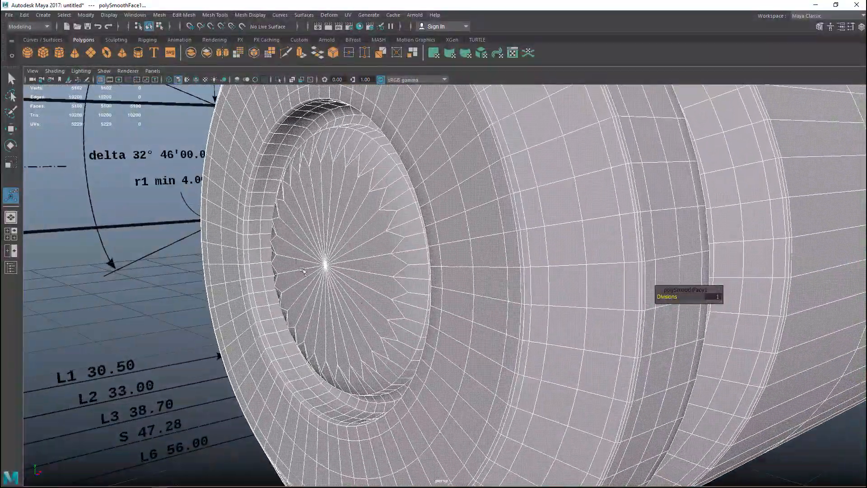
pyautogui.hotkey('ctrl', 'z')
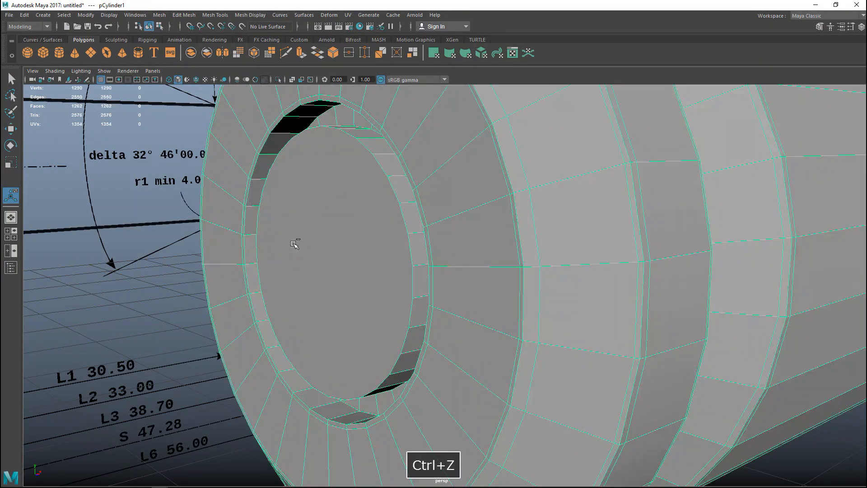
# Extrude the primer's large end face and scale it slightly inward to form a thin supporting border
pyautogui.rightClick(341, 188)
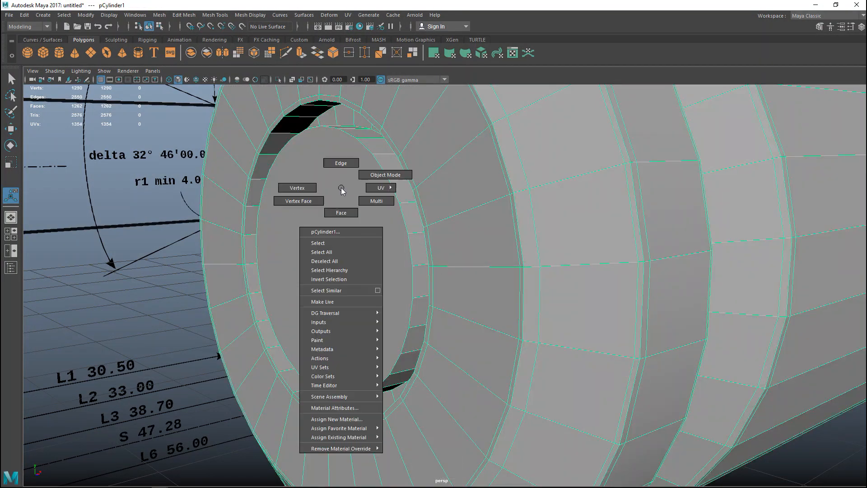
pyautogui.click(341, 212)
pyautogui.click(351, 210)
pyautogui.hotkey('ctrl', 'e')
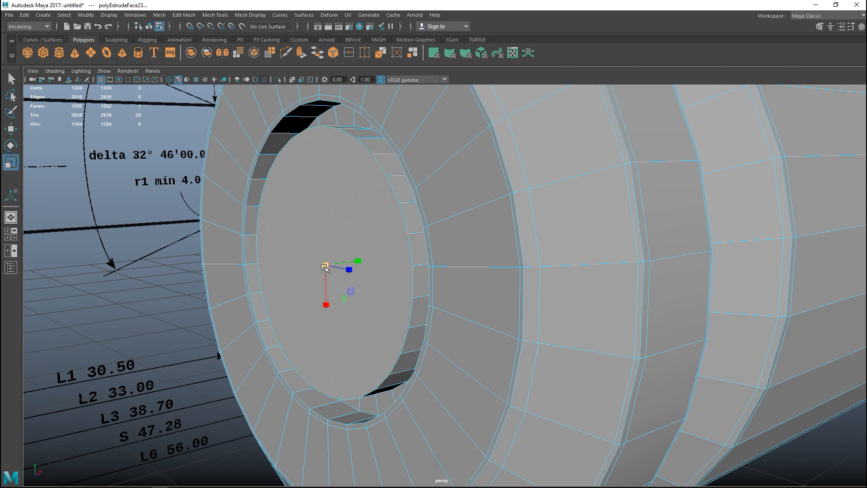
pyautogui.moveTo(326, 265); pyautogui.dragTo(321, 269)
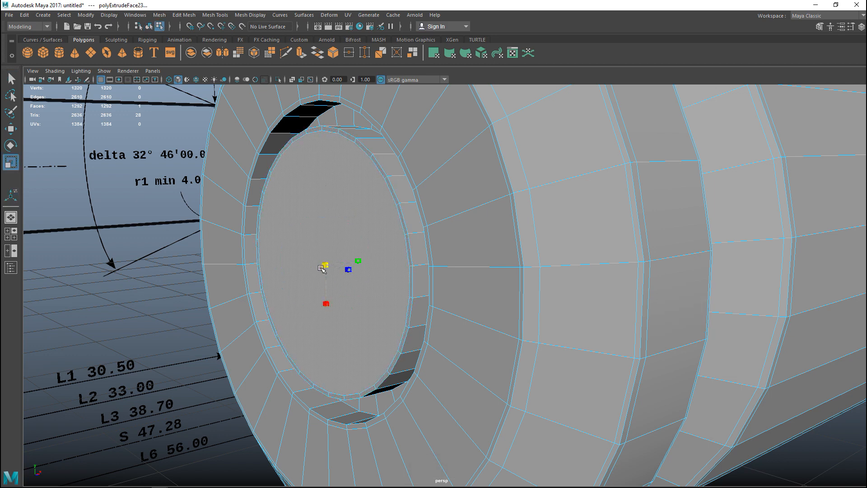
pyautogui.press('q')
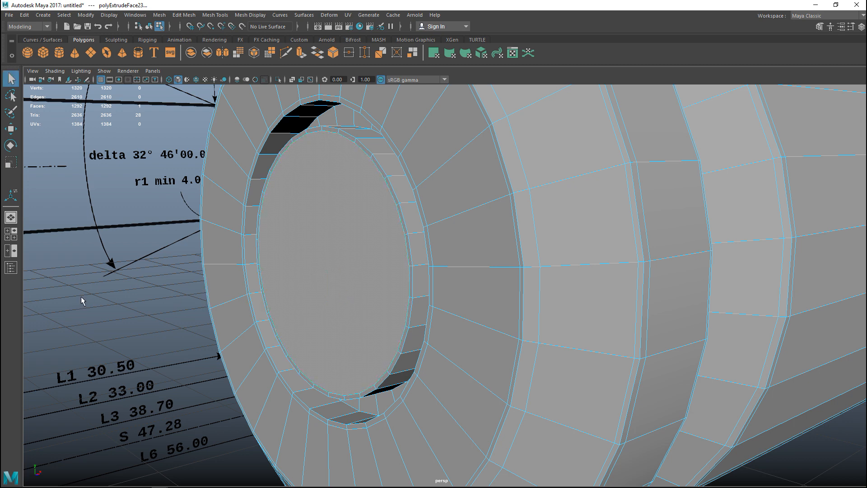
# Smooth the whole cartridge mesh in object mode with one division, check the base and side, and deselect it
pyautogui.moveTo(499, 207); pyautogui.dragTo(521, 210, button='right')
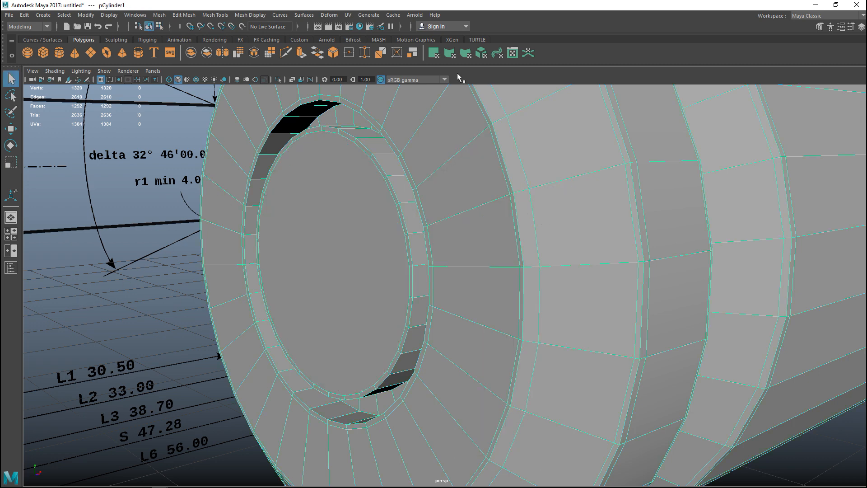
pyautogui.click(159, 15)
pyautogui.click(195, 97)
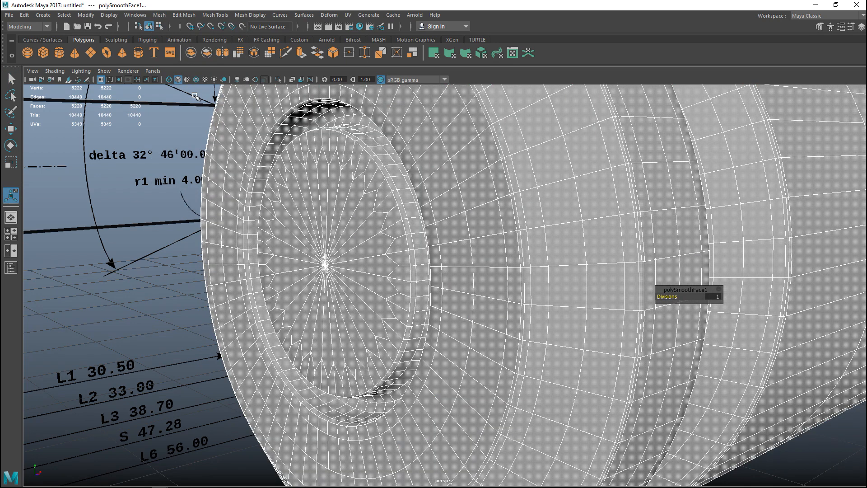
pyautogui.scroll(2, 319, 275)
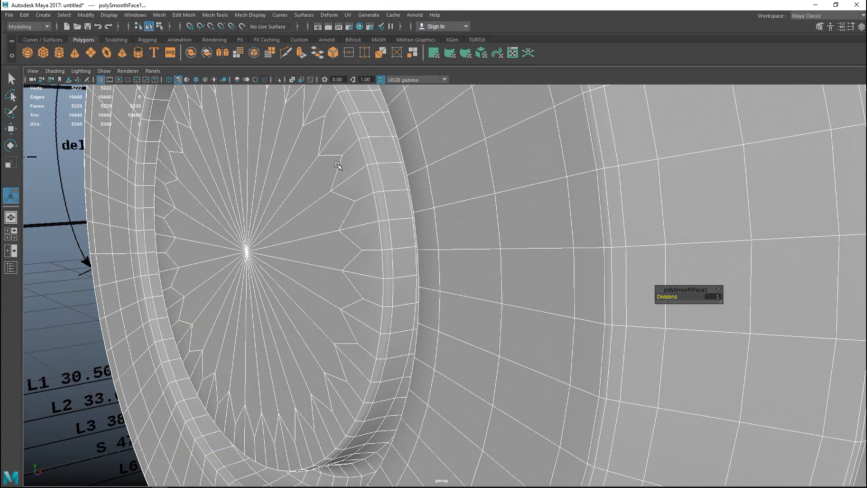
pyautogui.scroll(-5, 319, 285)
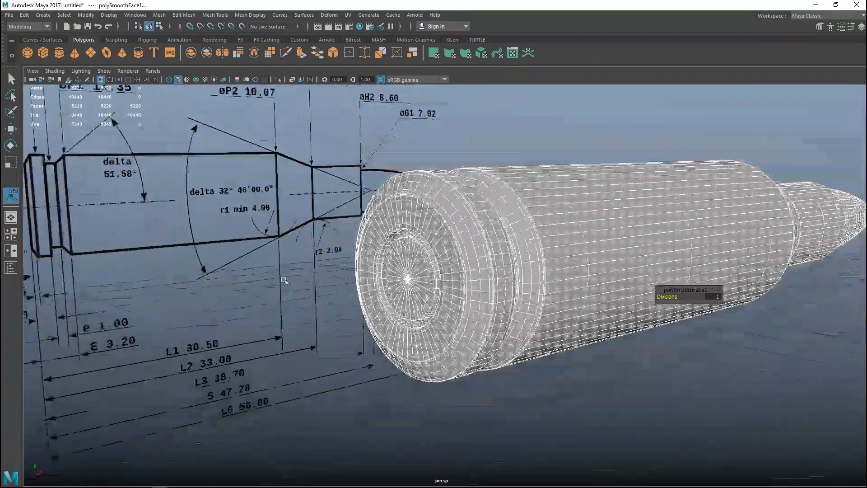
pyautogui.keyDown('alt'); pyautogui.moveTo(483, 259); pyautogui.dragTo(608, 302); pyautogui.keyUp('alt')
pyautogui.keyDown('alt'); pyautogui.moveTo(608, 302); pyautogui.dragTo(567, 299, button='middle'); pyautogui.keyUp('alt')
pyautogui.click(572, 336)
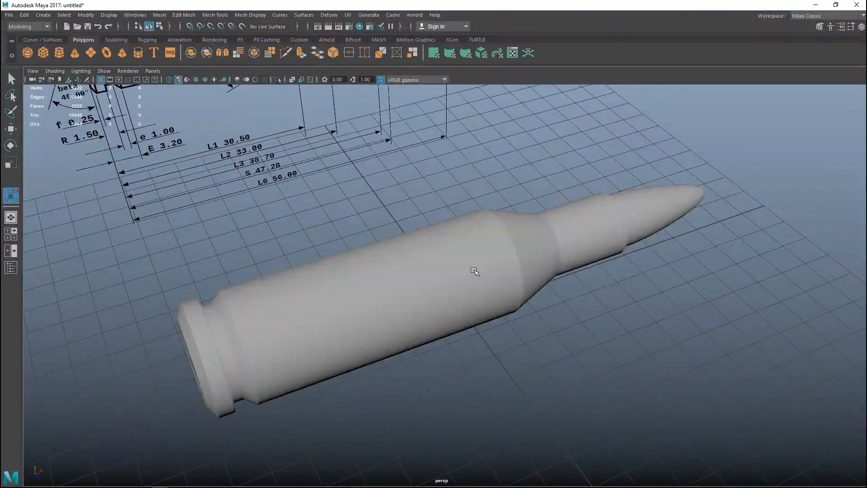
# Select the smoothed cartridge and delete its construction history
pyautogui.click(469, 269)
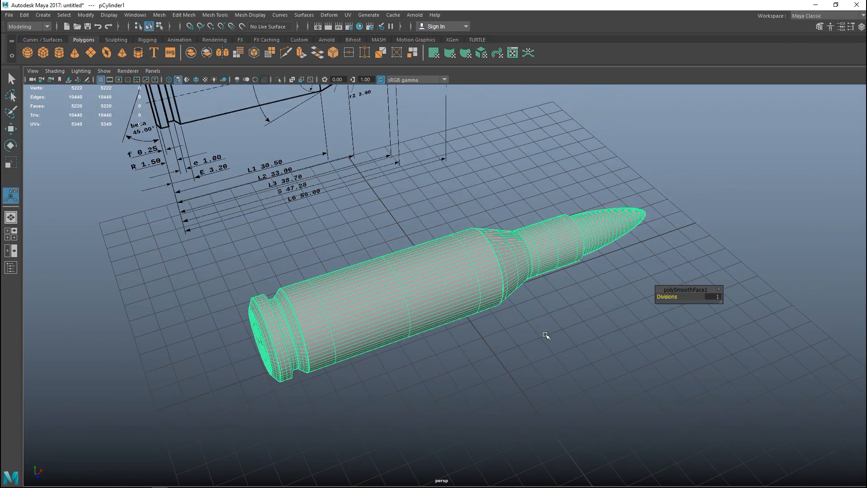
pyautogui.keyDown('alt'); pyautogui.moveTo(522, 341); pyautogui.dragTo(534, 360); pyautogui.keyUp('alt')
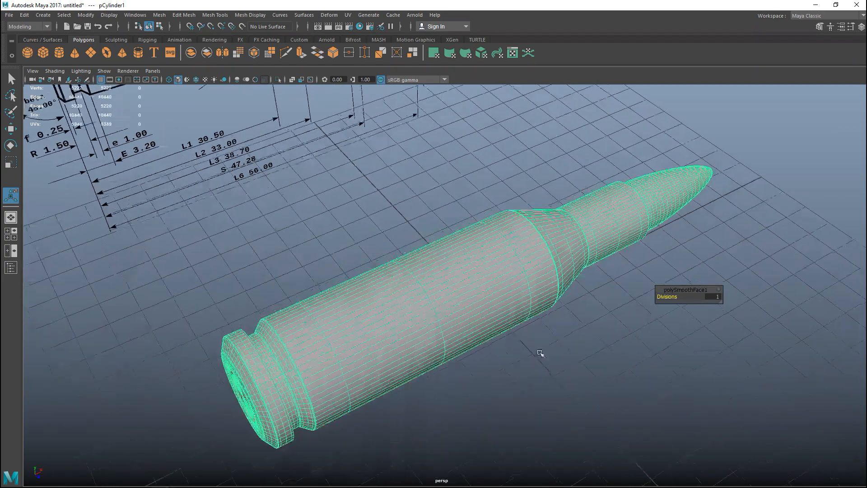
pyautogui.click(24, 15)
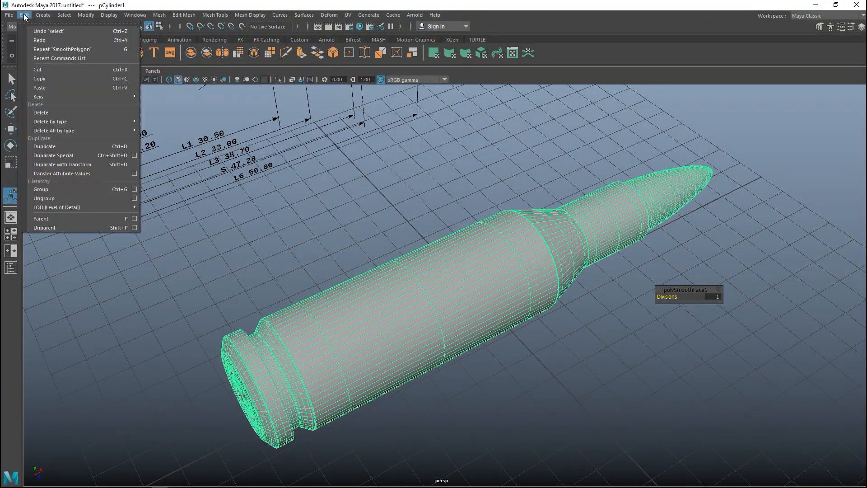
pyautogui.moveTo(77, 120)
pyautogui.click(154, 129)
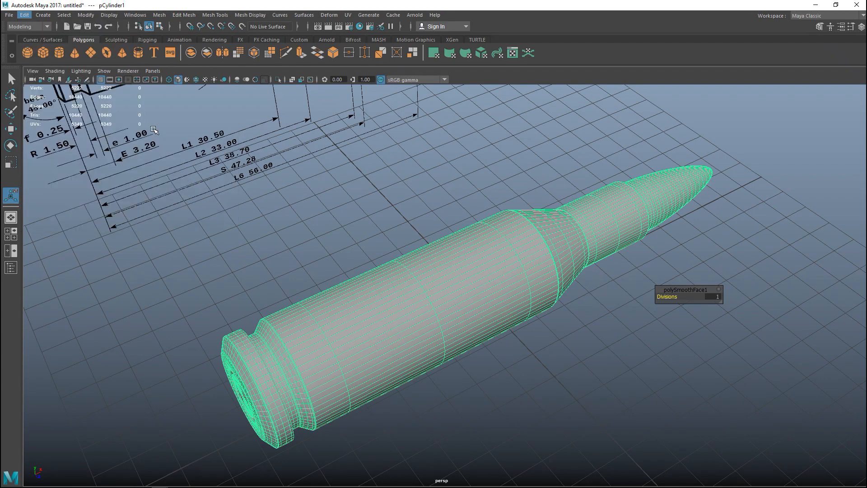
# Center the cartridge's pivot and snap the cartridge to the middle of the grid in the top view
pyautogui.click(9, 238)
pyautogui.press('space')
pyautogui.scroll(-3, 507, 270)
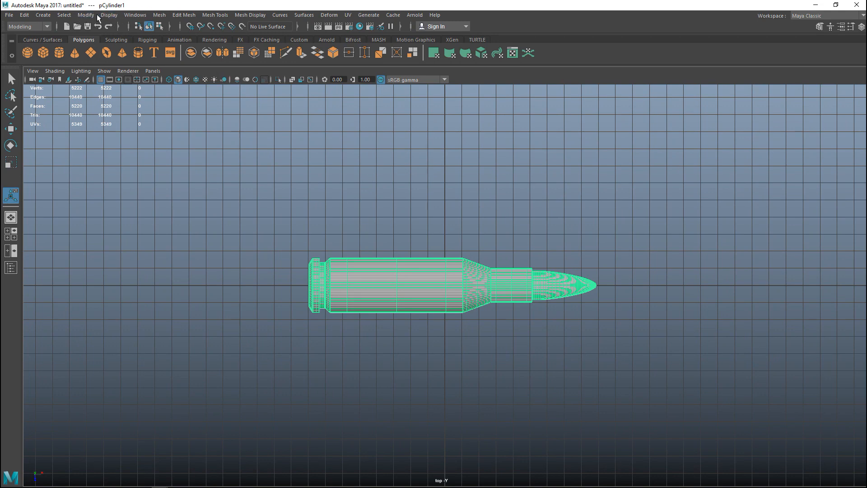
pyautogui.click(84, 16)
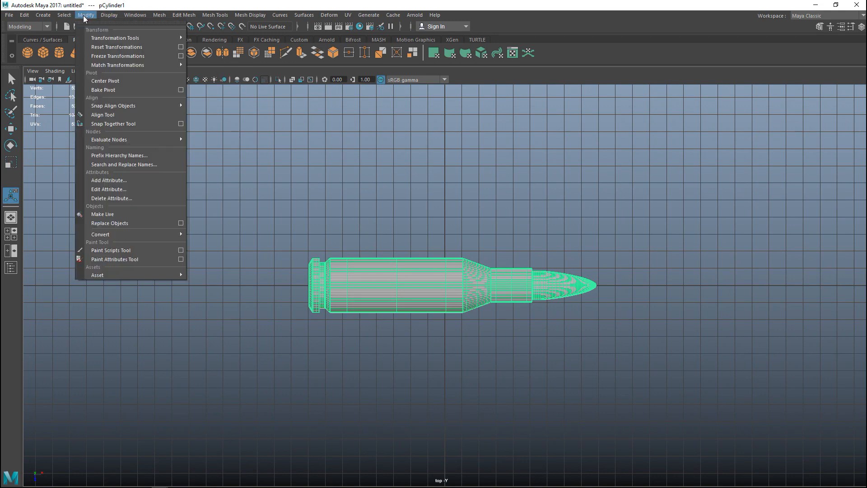
pyautogui.click(119, 79)
pyautogui.press('w')
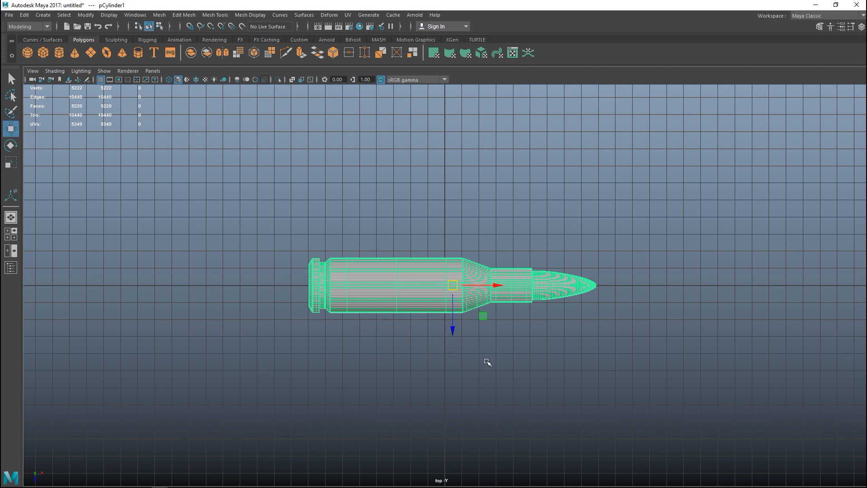
pyautogui.press('x')
pyautogui.moveTo(453, 285)
pyautogui.mouseDown()
pyautogui.moveTo(455, 267)
pyautogui.moveTo(449, 284)
pyautogui.mouseUp()
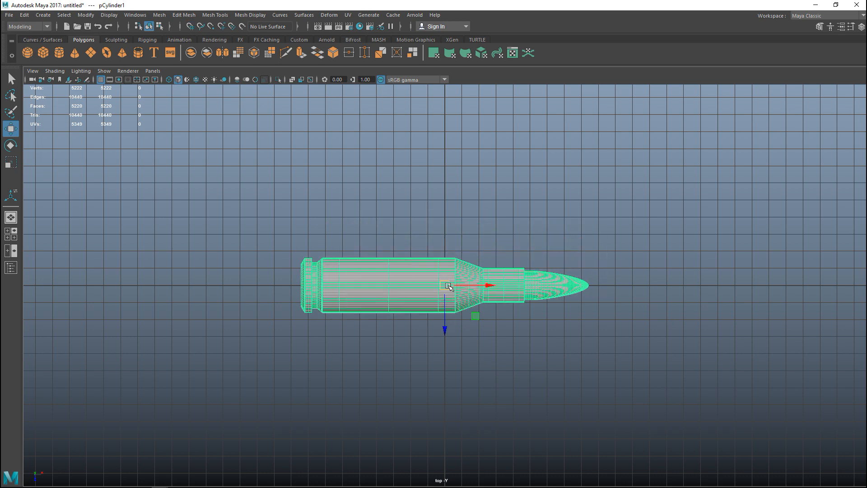
pyautogui.press('d')
pyautogui.press('x')
# Delete the blueprint image plane in the perspective view
pyautogui.click(11, 234)
pyautogui.press('space')
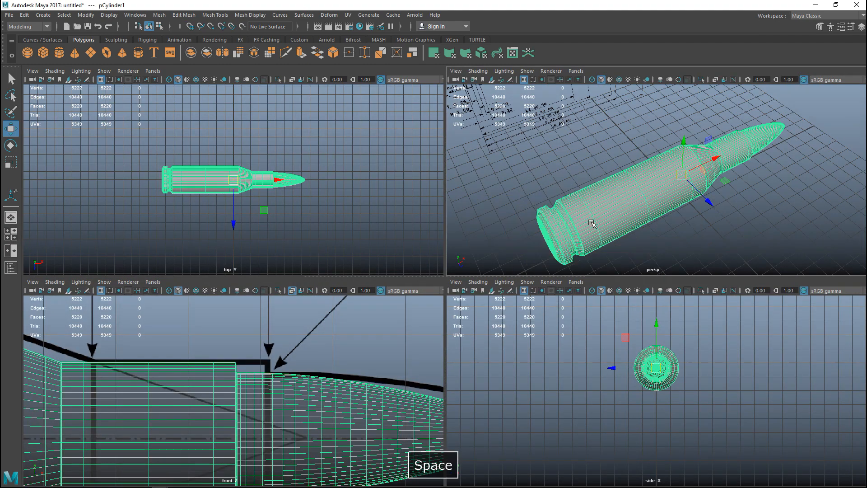
pyautogui.moveTo(551, 239)
pyautogui.keyDown('alt'); pyautogui.mouseDown()
pyautogui.moveTo(565, 264)
pyautogui.moveTo(620, 238)
pyautogui.moveTo(554, 256)
pyautogui.mouseUp(); pyautogui.keyUp('alt')
pyautogui.keyDown('alt'); pyautogui.moveTo(554, 260); pyautogui.dragTo(739, 343, button='middle'); pyautogui.keyUp('alt')
pyautogui.keyDown('alt'); pyautogui.moveTo(488, 303); pyautogui.dragTo(331, 223, button='right'); pyautogui.keyUp('alt')
pyautogui.moveTo(297, 158); pyautogui.dragTo(401, 273)
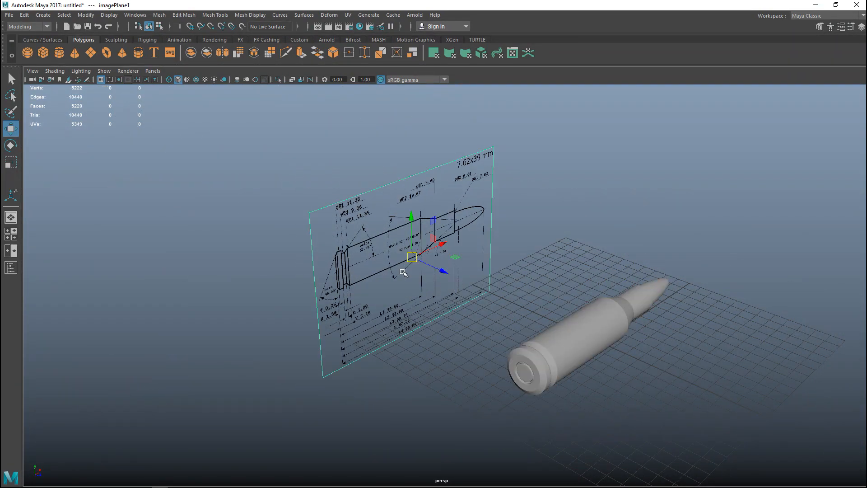
pyautogui.press('Delete')
# Select the cartridge mesh and apply a cylindrical UV projection to it
pyautogui.keyDown('alt'); pyautogui.moveTo(531, 326); pyautogui.dragTo(559, 324, button='right'); pyautogui.keyUp('alt')
pyautogui.keyDown('alt'); pyautogui.moveTo(573, 323); pyautogui.dragTo(420, 253, button='middle'); pyautogui.keyUp('alt')
pyautogui.keyDown('alt'); pyautogui.moveTo(429, 266); pyautogui.dragTo(516, 306, button='right'); pyautogui.keyUp('alt')
pyautogui.keyDown('alt'); pyautogui.moveTo(508, 322); pyautogui.dragTo(420, 336, button='middle'); pyautogui.keyUp('alt')
pyautogui.click(405, 300)
pyautogui.keyDown('alt'); pyautogui.moveTo(583, 333); pyautogui.dragTo(586, 303, button='middle'); pyautogui.keyUp('alt')
pyautogui.keyDown('alt'); pyautogui.moveTo(585, 303); pyautogui.dragTo(559, 260); pyautogui.keyUp('alt')
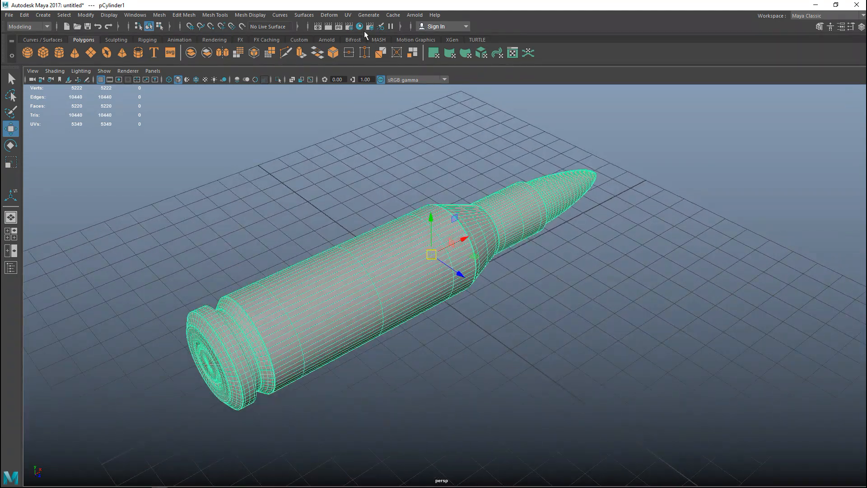
pyautogui.click(348, 14)
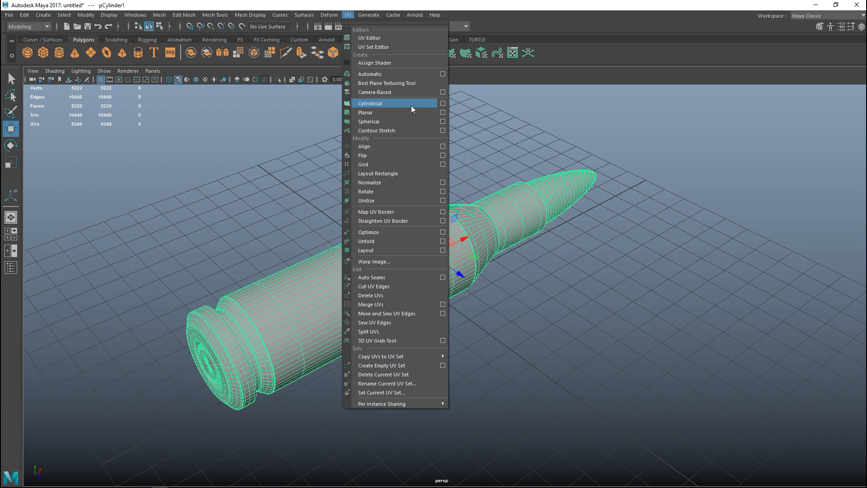
pyautogui.click(381, 104)
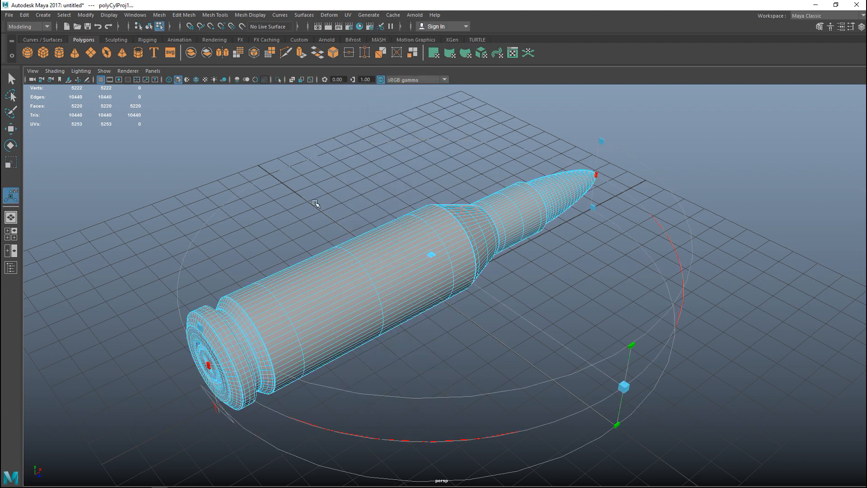
# Show the cylindrical projection's manipulator and attributes, set its Z rotation to 90, and close the attributes
pyautogui.scroll(-5, 312, 207)
pyautogui.keyDown('alt'); pyautogui.moveTo(277, 249); pyautogui.dragTo(199, 279, button='middle'); pyautogui.keyUp('alt')
pyautogui.keyDown('alt'); pyautogui.moveTo(198, 279); pyautogui.dragTo(267, 295); pyautogui.keyUp('alt')
pyautogui.keyDown('alt'); pyautogui.moveTo(267, 295); pyautogui.dragTo(262, 324, button='middle'); pyautogui.keyUp('alt')
pyautogui.moveTo(399, 344); pyautogui.dragTo(393, 197)
pyautogui.keyDown('alt'); pyautogui.moveTo(436, 268); pyautogui.dragTo(449, 280); pyautogui.keyUp('alt')
pyautogui.click(261, 421)
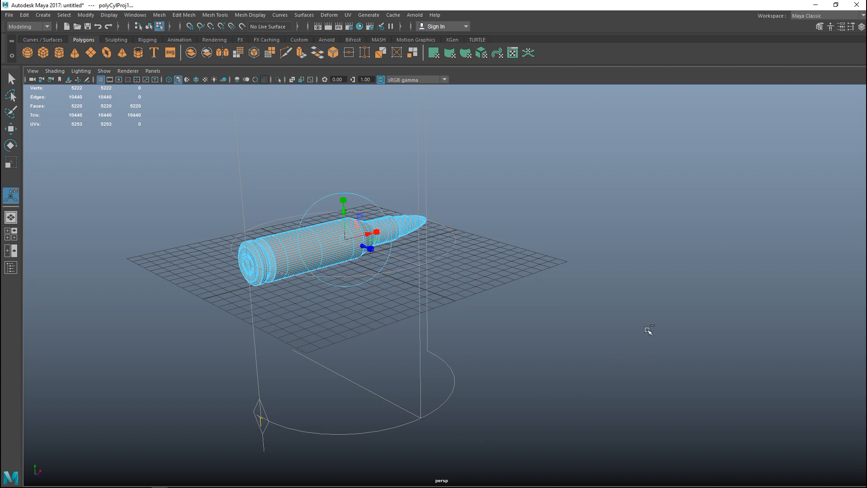
pyautogui.hotkey('ctrl', 'a')
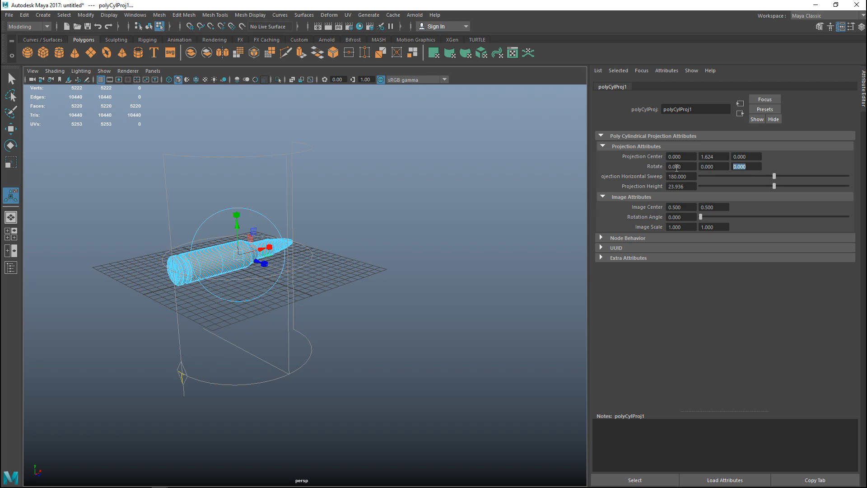
pyautogui.press('Return')
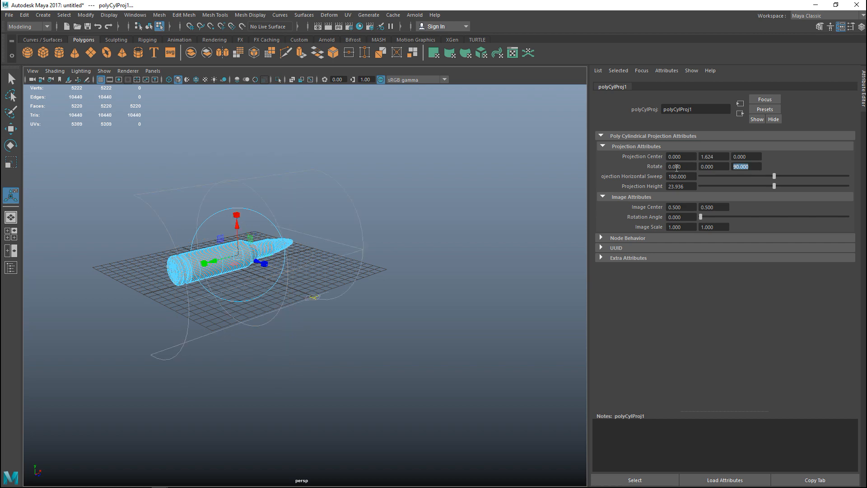
pyautogui.keyDown('alt'); pyautogui.moveTo(273, 255); pyautogui.dragTo(267, 338); pyautogui.keyUp('alt')
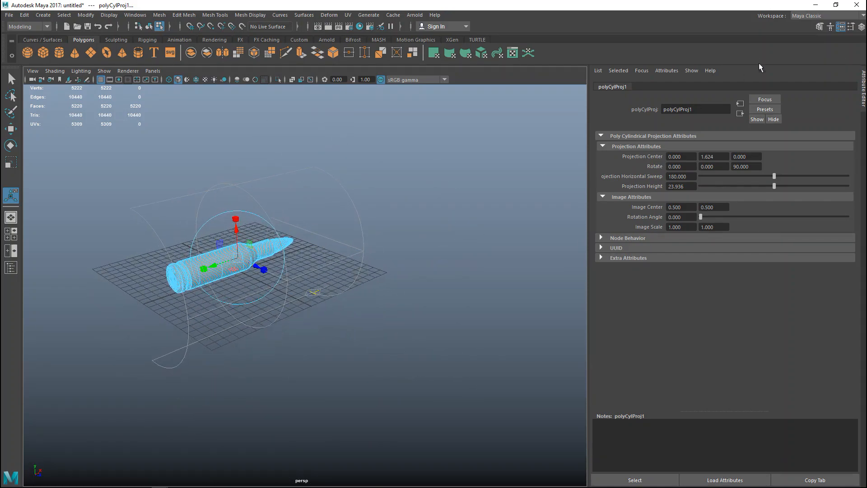
pyautogui.click(838, 26)
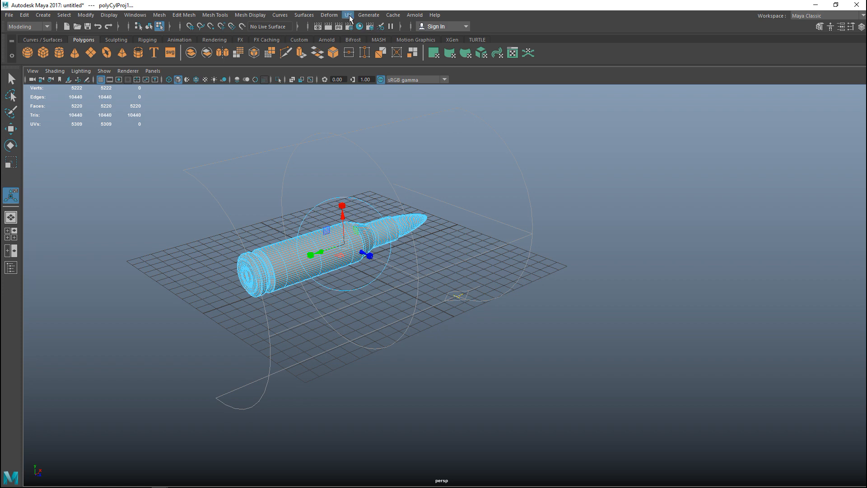
# Open the UV Editor, bring the whole UV layout into view, and fit its window beside the cartridge
pyautogui.click(349, 14)
pyautogui.click(375, 38)
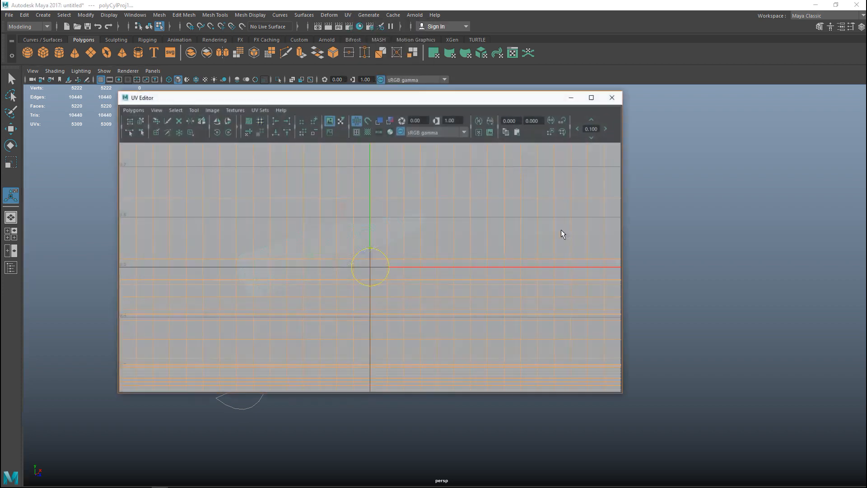
pyautogui.scroll(-8, 543, 310)
pyautogui.keyDown('alt'); pyautogui.moveTo(421, 327); pyautogui.dragTo(444, 348, button='middle'); pyautogui.keyUp('alt')
pyautogui.moveTo(219, 103); pyautogui.dragTo(555, 128)
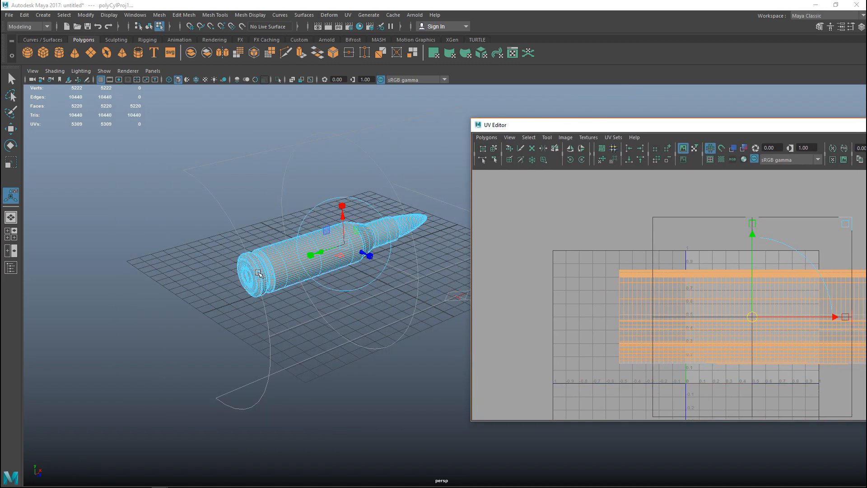
pyautogui.keyDown('alt'); pyautogui.moveTo(308, 321); pyautogui.dragTo(246, 338, button='middle'); pyautogui.keyUp('alt')
pyautogui.scroll(-3, 211, 339)
pyautogui.scroll(4, 220, 335)
pyautogui.keyDown('alt'); pyautogui.moveTo(248, 338); pyautogui.dragTo(255, 339); pyautogui.keyUp('alt')
pyautogui.moveTo(573, 130); pyautogui.dragTo(388, 142)
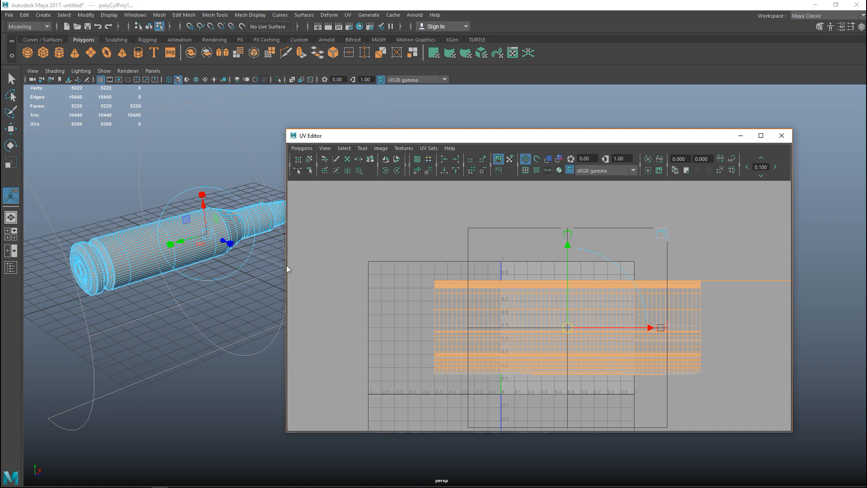
pyautogui.moveTo(285, 266); pyautogui.dragTo(423, 265)
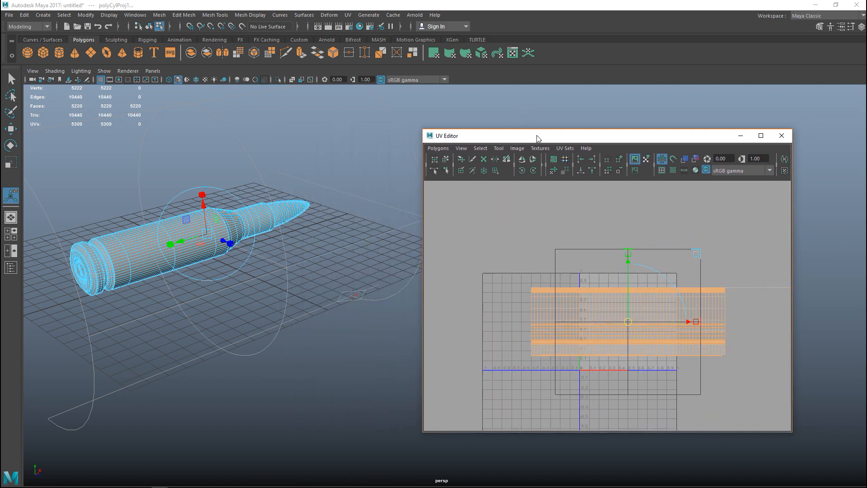
# Raise the UV Editor window and turn on the UV distortion shading for the cartridge
pyautogui.moveTo(543, 130); pyautogui.dragTo(544, 72)
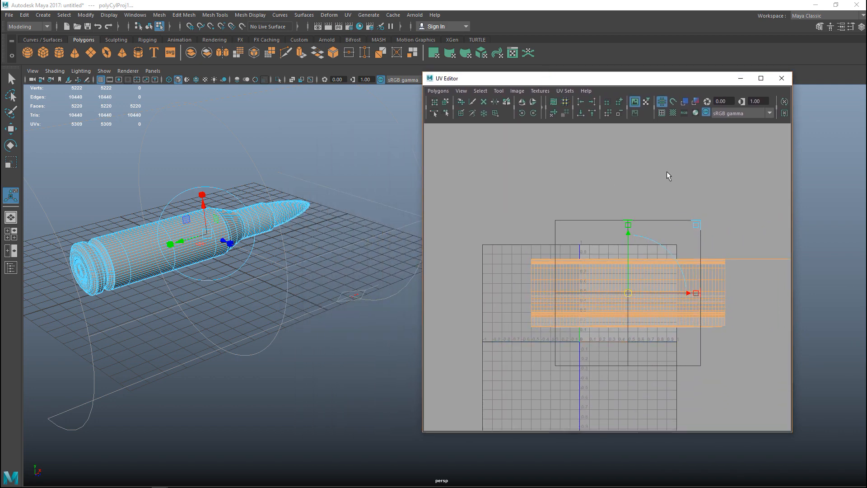
pyautogui.click(698, 101)
pyautogui.click(698, 102)
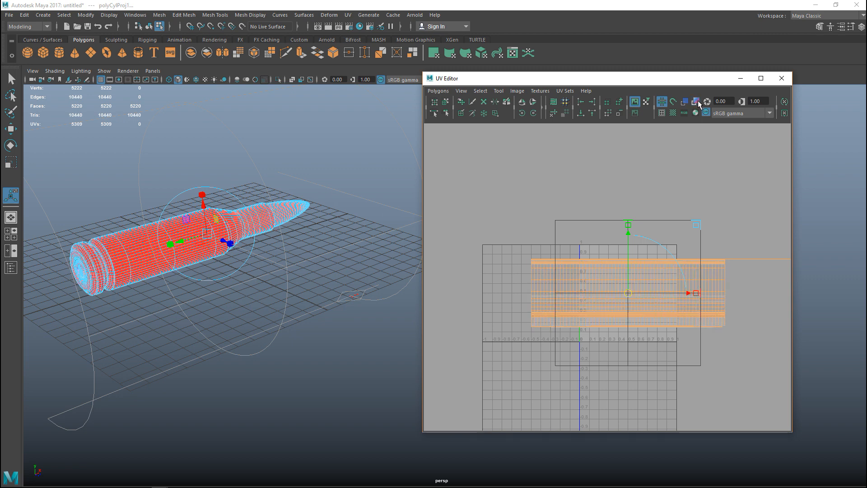
pyautogui.click(696, 102)
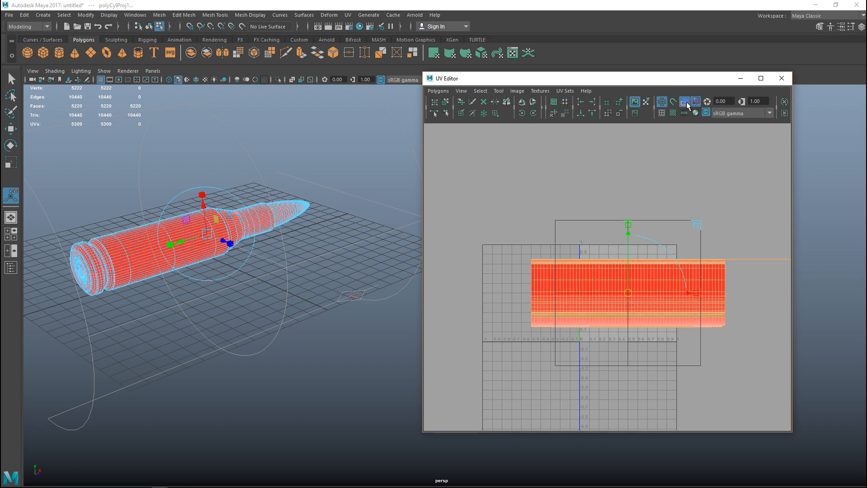
pyautogui.click(696, 102)
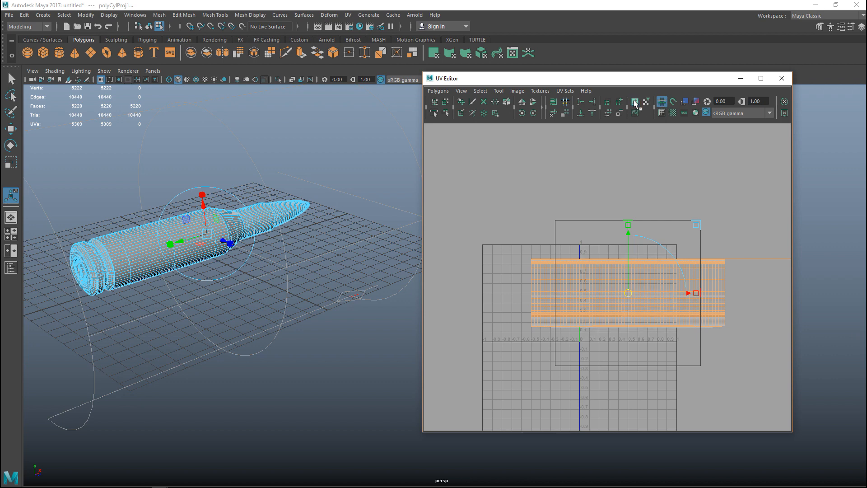
pyautogui.click(695, 102)
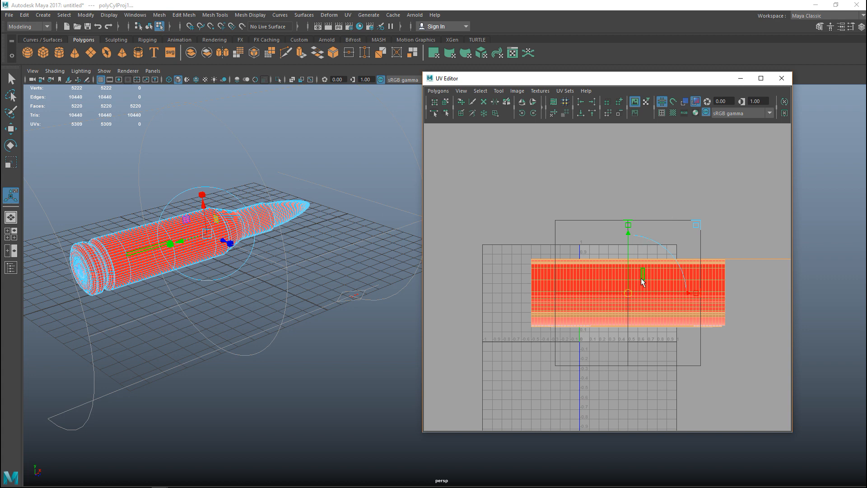
# Examine the UV distortion shading in the layout and along the cartridge, from the base to the bullet tip
pyautogui.scroll(4, 641, 278)
pyautogui.keyDown('alt'); pyautogui.moveTo(635, 258); pyautogui.dragTo(611, 236, button='middle'); pyautogui.keyUp('alt')
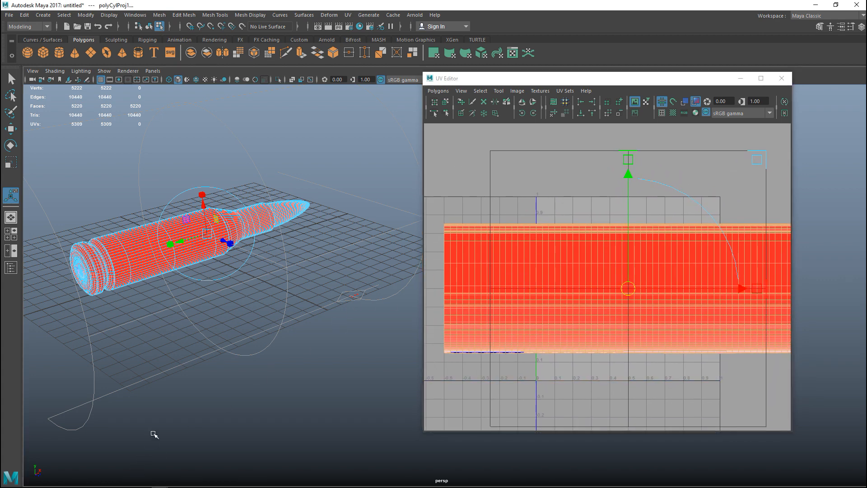
pyautogui.scroll(5, 151, 441)
pyautogui.keyDown('alt'); pyautogui.moveTo(223, 437); pyautogui.dragTo(270, 397); pyautogui.keyUp('alt')
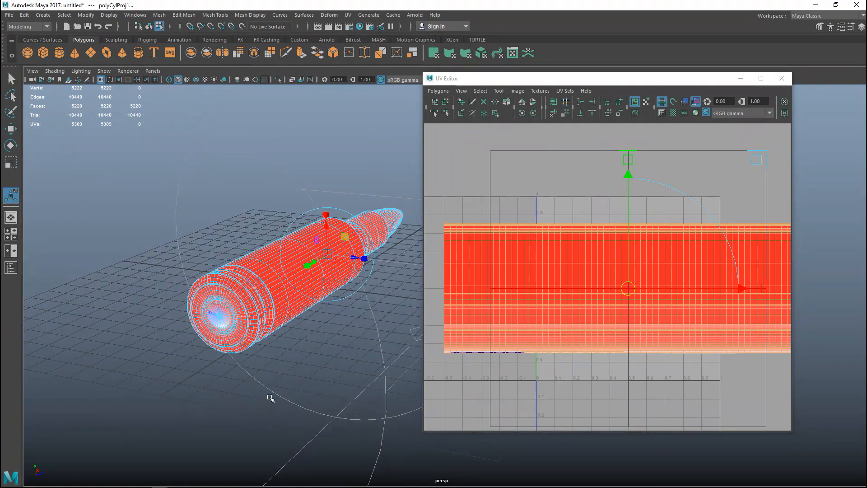
pyautogui.scroll(3, 270, 397)
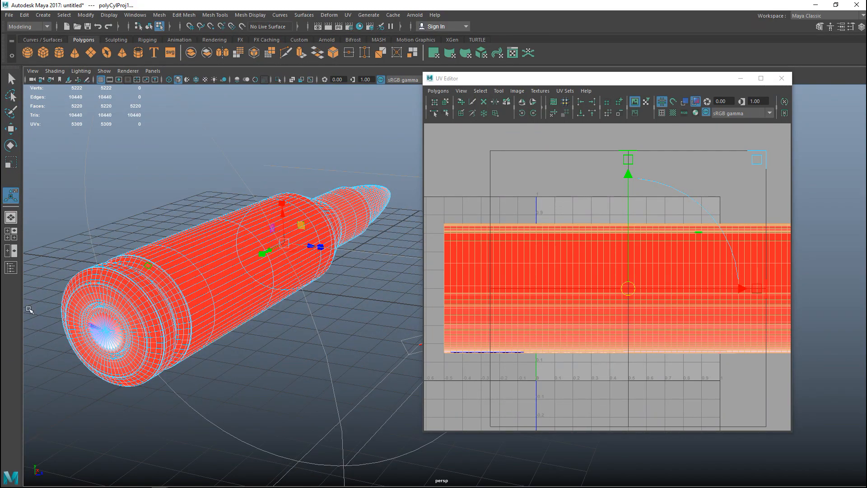
pyautogui.keyDown('alt'); pyautogui.moveTo(352, 376); pyautogui.dragTo(127, 385, button='middle'); pyautogui.keyUp('alt')
pyautogui.keyDown('alt'); pyautogui.moveTo(278, 293); pyautogui.dragTo(274, 360); pyautogui.keyUp('alt')
pyautogui.keyDown('alt'); pyautogui.moveTo(226, 373); pyautogui.dragTo(420, 289, button='middle'); pyautogui.keyUp('alt')
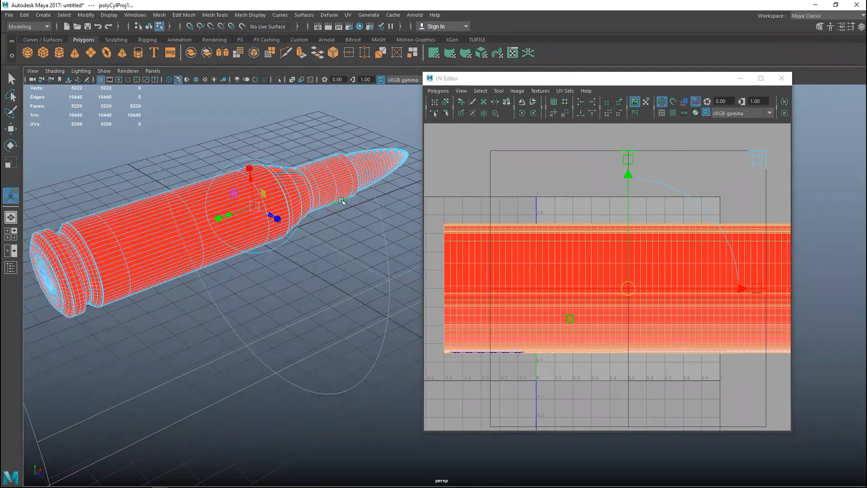
pyautogui.keyDown('alt'); pyautogui.moveTo(193, 350); pyautogui.dragTo(237, 359, button='middle'); pyautogui.keyUp('alt')
pyautogui.keyDown('alt'); pyautogui.moveTo(237, 359); pyautogui.dragTo(236, 341); pyautogui.keyUp('alt')
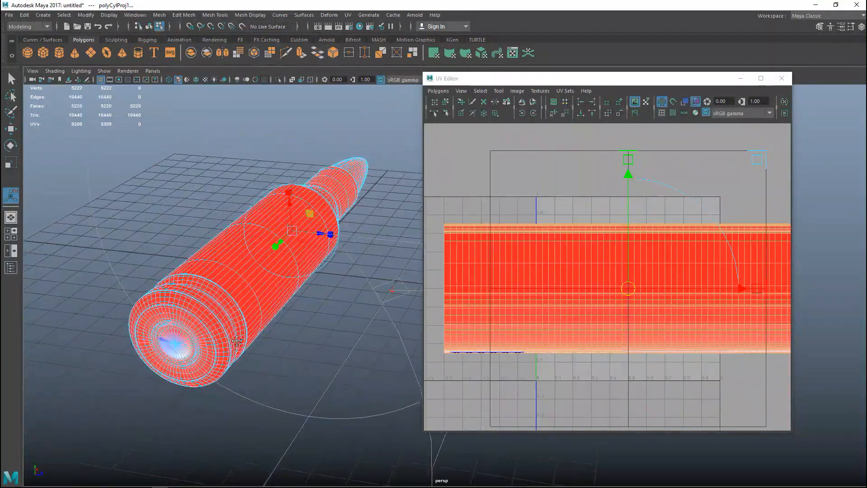
pyautogui.keyDown('alt'); pyautogui.moveTo(237, 341); pyautogui.dragTo(259, 324, button='middle'); pyautogui.keyUp('alt')
pyautogui.scroll(4, 253, 323)
pyautogui.keyDown('alt'); pyautogui.moveTo(254, 340); pyautogui.dragTo(325, 321); pyautogui.keyUp('alt')
# Turn off the UV distortion shading and display the UV shells shaded instead
pyautogui.click(695, 102)
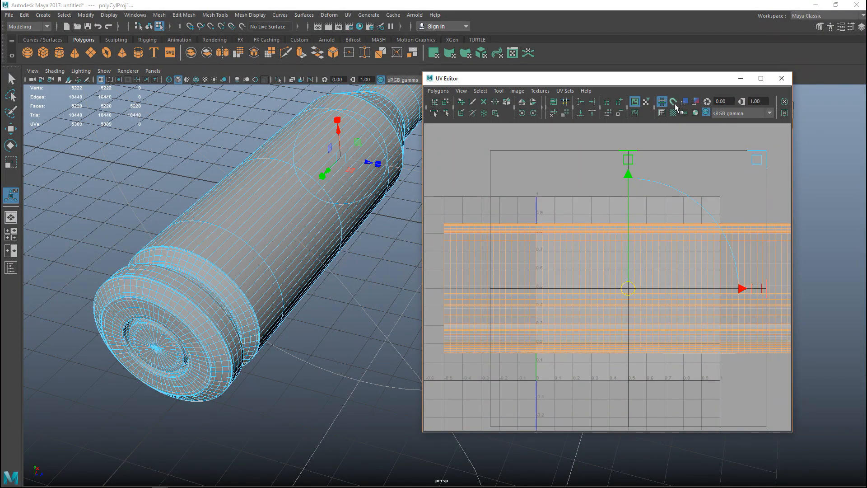
pyautogui.click(684, 102)
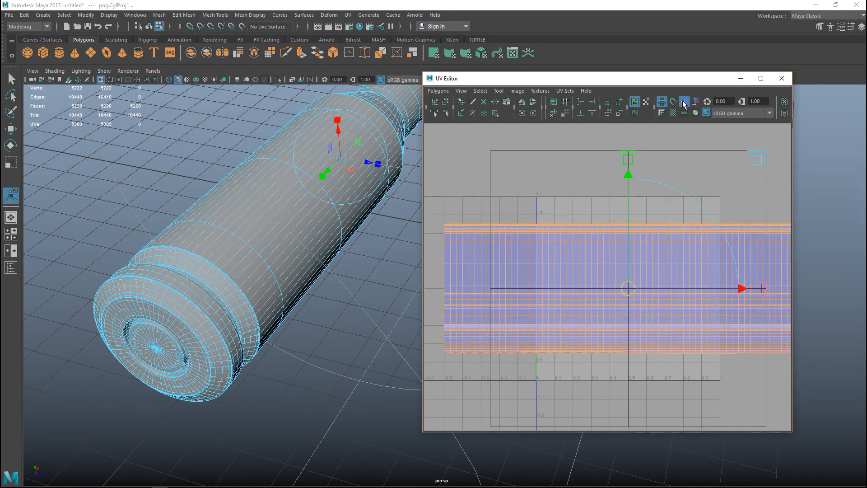
# Select the edge loop around the outer rim of the cartridge base and cut its UV edges
pyautogui.moveTo(165, 218); pyautogui.dragTo(166, 194, button='right')
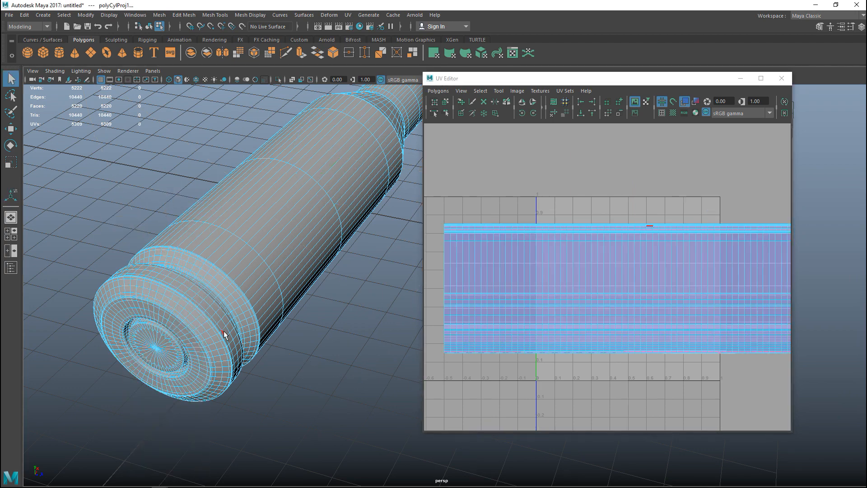
pyautogui.scroll(3, 224, 335)
pyautogui.keyDown('alt'); pyautogui.moveTo(196, 339); pyautogui.dragTo(303, 300, button='middle'); pyautogui.keyUp('alt')
pyautogui.scroll(2, 291, 305)
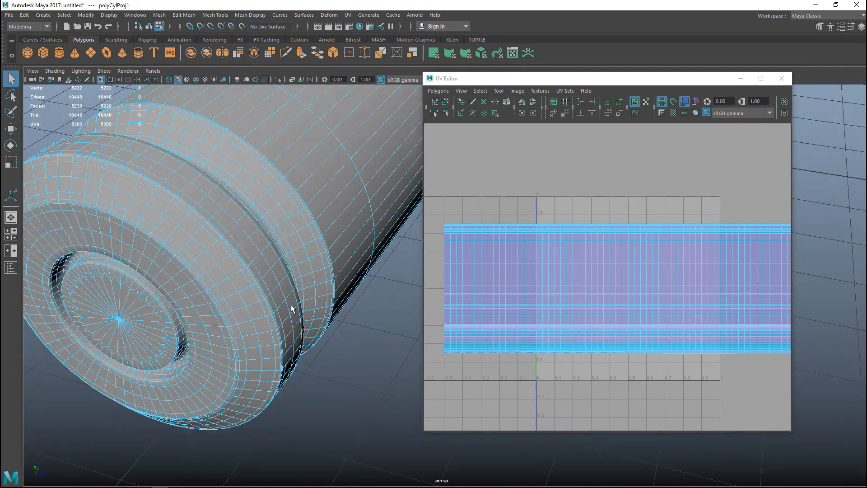
pyautogui.doubleClick(201, 252)
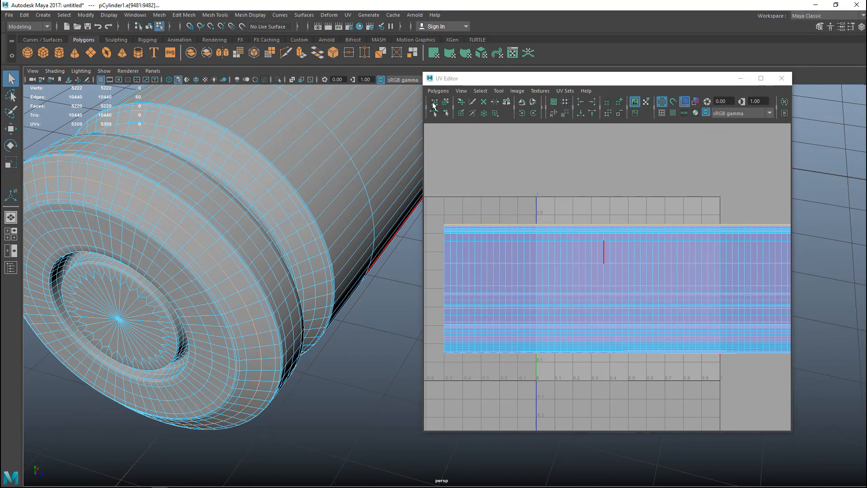
pyautogui.click(438, 91)
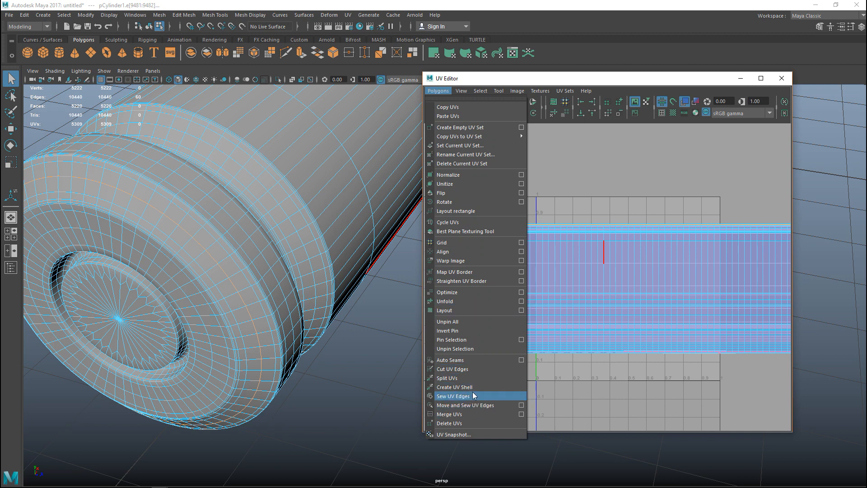
pyautogui.click(470, 369)
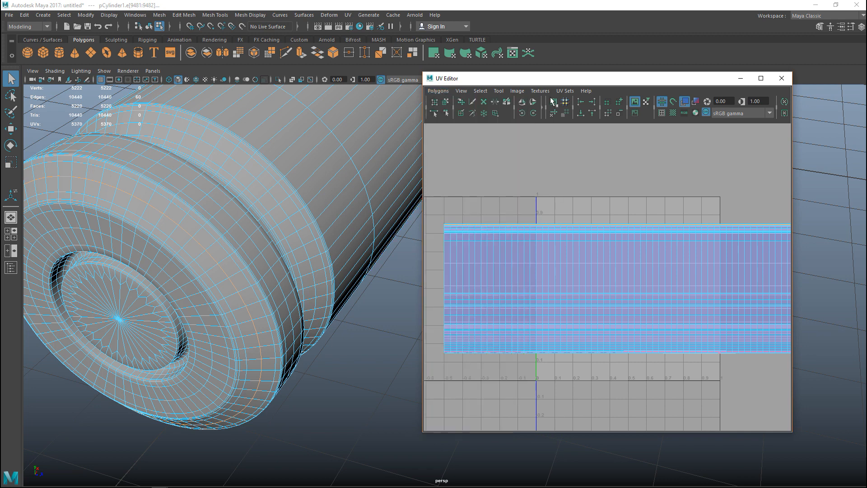
# Select an edge loop around the bullet close to its tip and cut its UV edges
pyautogui.scroll(-4, 188, 299)
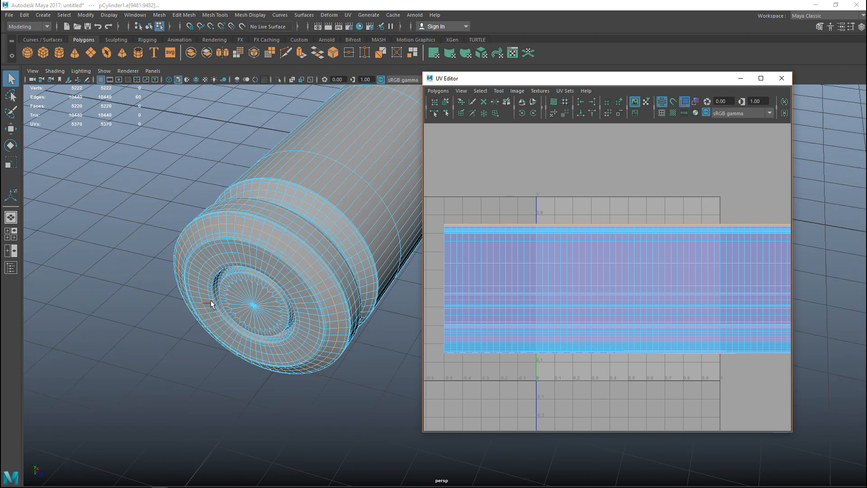
pyautogui.keyDown('alt'); pyautogui.moveTo(286, 255); pyautogui.dragTo(130, 334, button='middle'); pyautogui.keyUp('alt')
pyautogui.keyDown('alt'); pyautogui.moveTo(287, 283); pyautogui.dragTo(89, 360, button='middle'); pyautogui.keyUp('alt')
pyautogui.keyDown('alt'); pyautogui.moveTo(253, 268); pyautogui.dragTo(159, 333); pyautogui.keyUp('alt')
pyautogui.keyDown('alt'); pyautogui.moveTo(158, 333); pyautogui.dragTo(67, 390, button='middle'); pyautogui.keyUp('alt')
pyautogui.keyDown('alt'); pyautogui.moveTo(292, 289); pyautogui.dragTo(208, 415, button='middle'); pyautogui.keyUp('alt')
pyautogui.scroll(5, 275, 381)
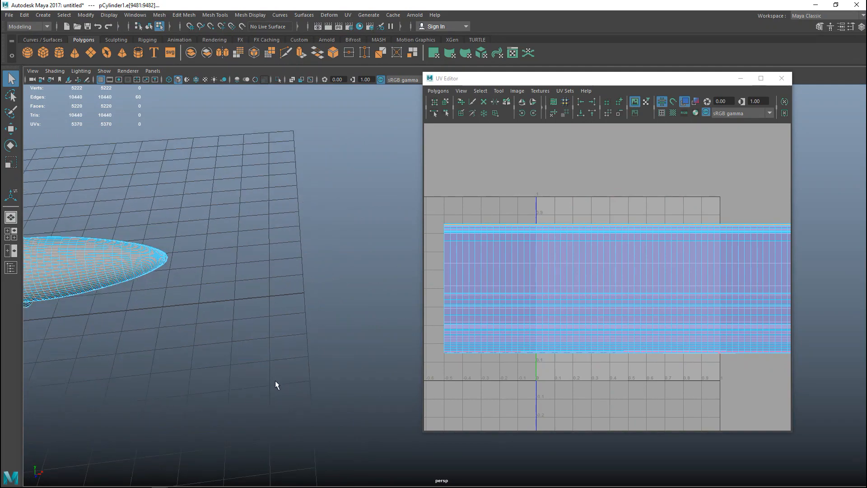
pyautogui.keyDown('alt'); pyautogui.moveTo(161, 331); pyautogui.dragTo(448, 387, button='middle'); pyautogui.keyUp('alt')
pyautogui.keyDown('alt'); pyautogui.moveTo(246, 364); pyautogui.dragTo(350, 358, button='middle'); pyautogui.keyUp('alt')
pyautogui.scroll(5, 295, 350)
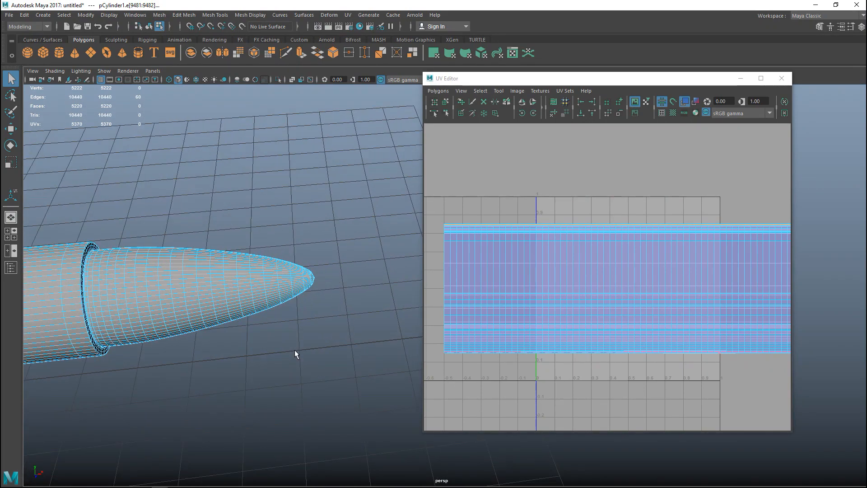
pyautogui.keyDown('alt'); pyautogui.moveTo(216, 344); pyautogui.dragTo(378, 363, button='middle'); pyautogui.keyUp('alt')
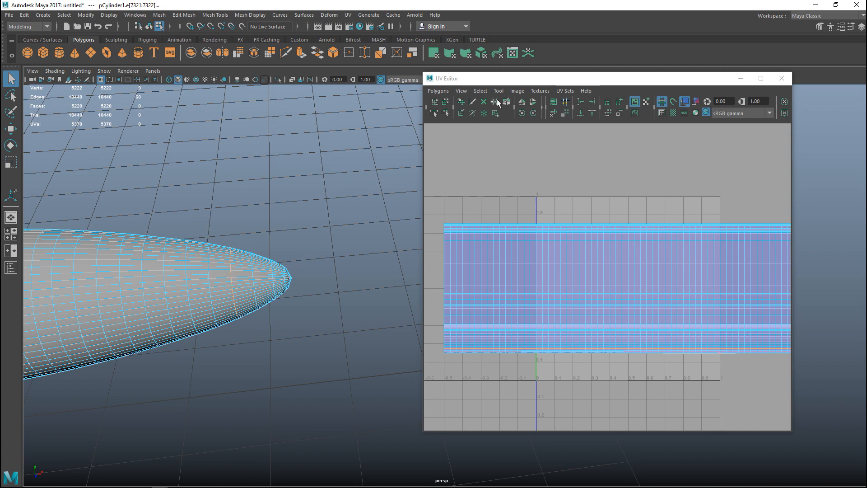
pyautogui.click(438, 91)
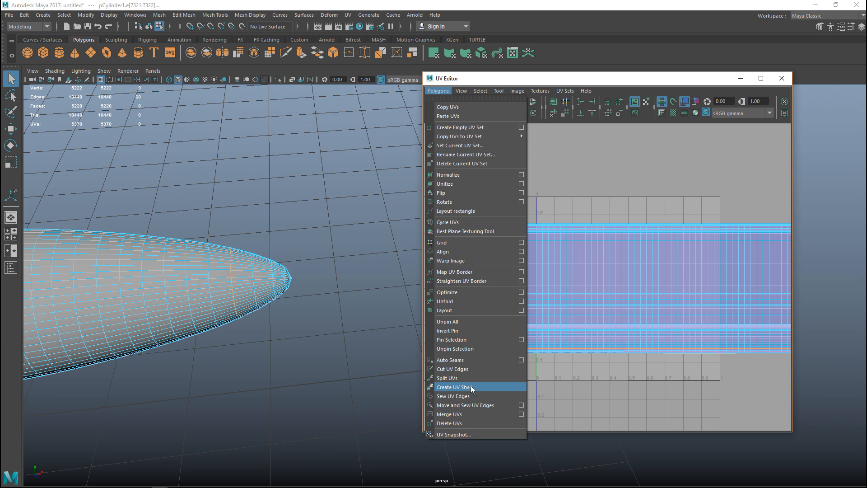
pyautogui.click(461, 370)
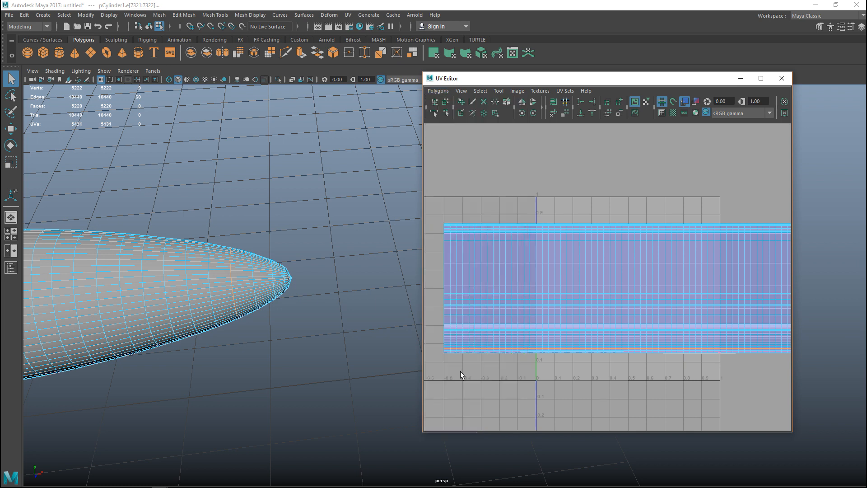
# Select a lengthwise edge loop along the side of the cartridge and cut its UV edges
pyautogui.moveTo(154, 274); pyautogui.dragTo(150, 229, button='right')
pyautogui.doubleClick(155, 276)
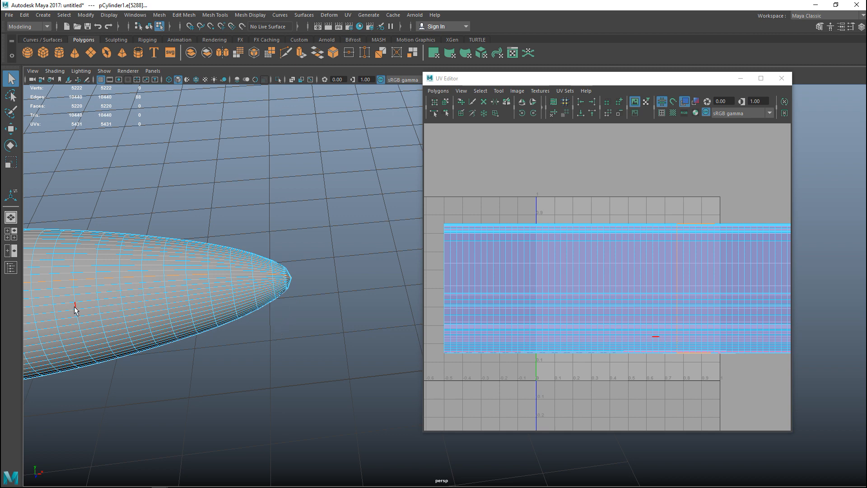
pyautogui.click(439, 91)
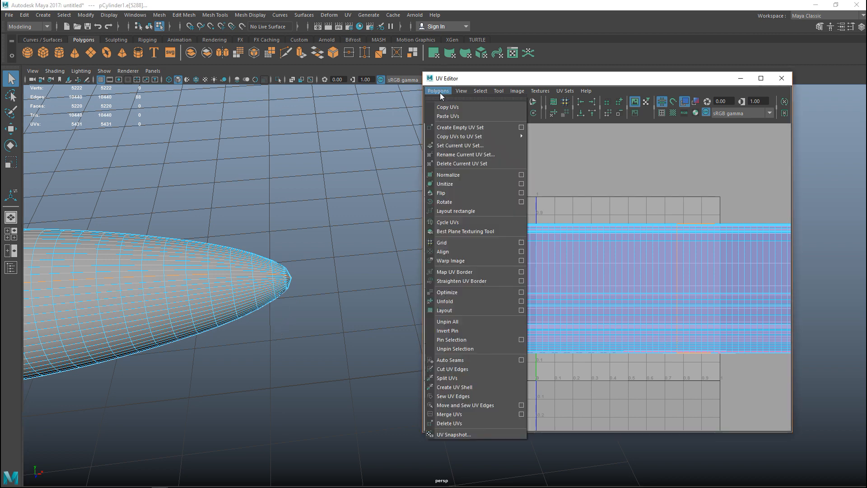
pyautogui.click(457, 370)
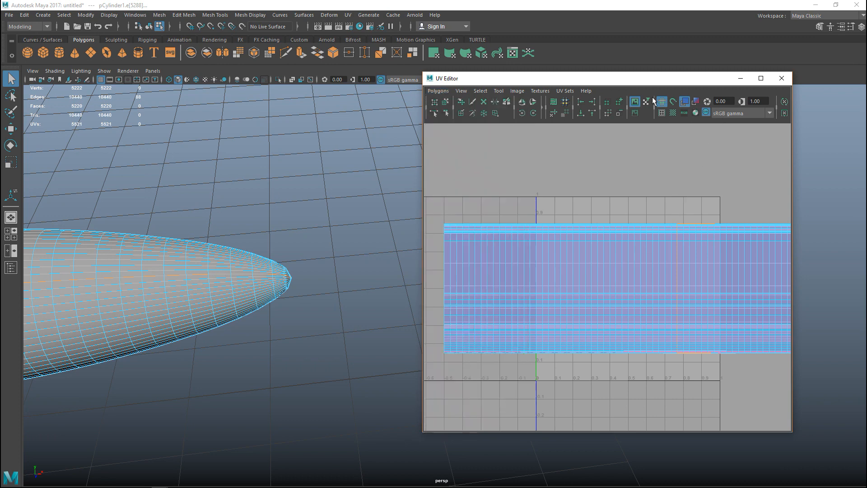
# Enlarge and raise the UV Editor window and switch to UV shell selection
pyautogui.moveTo(423, 178); pyautogui.dragTo(242, 185)
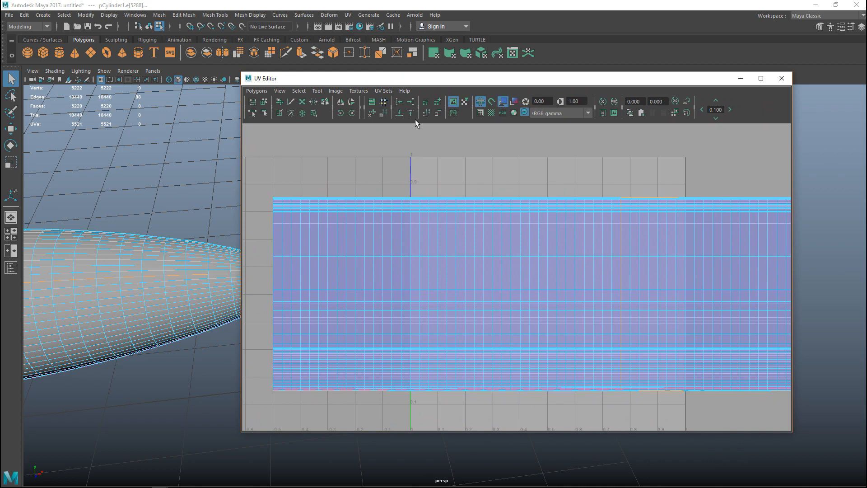
pyautogui.moveTo(455, 83); pyautogui.dragTo(444, 32)
pyautogui.moveTo(478, 383); pyautogui.dragTo(486, 457)
pyautogui.moveTo(482, 256); pyautogui.dragTo(450, 245, button='right')
pyautogui.click(486, 274)
pyautogui.click(677, 281)
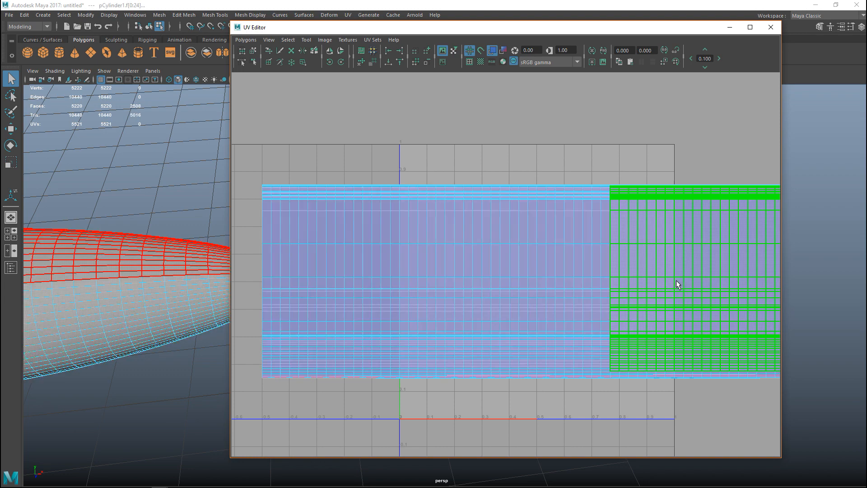
# Move the larger body UV shell above the grid and the smaller one up beside it
pyautogui.scroll(-4, 541, 353)
pyautogui.click(492, 309)
pyautogui.click(481, 330)
pyautogui.click(490, 308)
pyautogui.press('w')
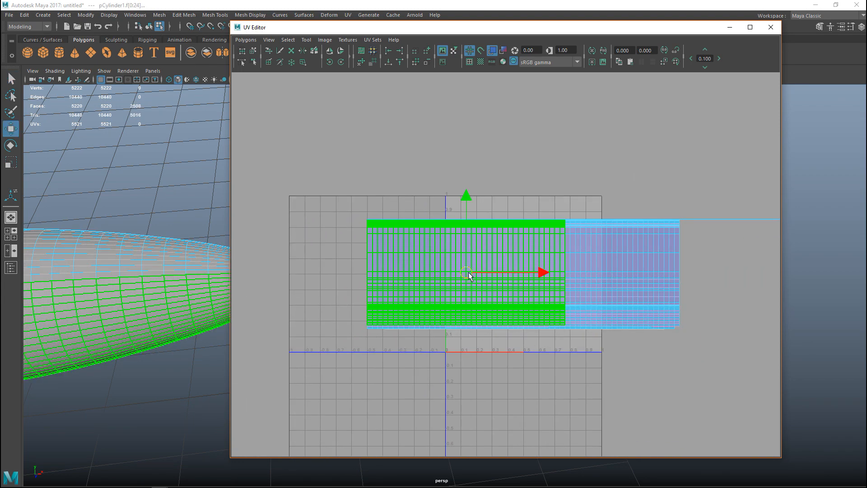
pyautogui.moveTo(469, 276); pyautogui.dragTo(426, 155)
pyautogui.click(618, 288)
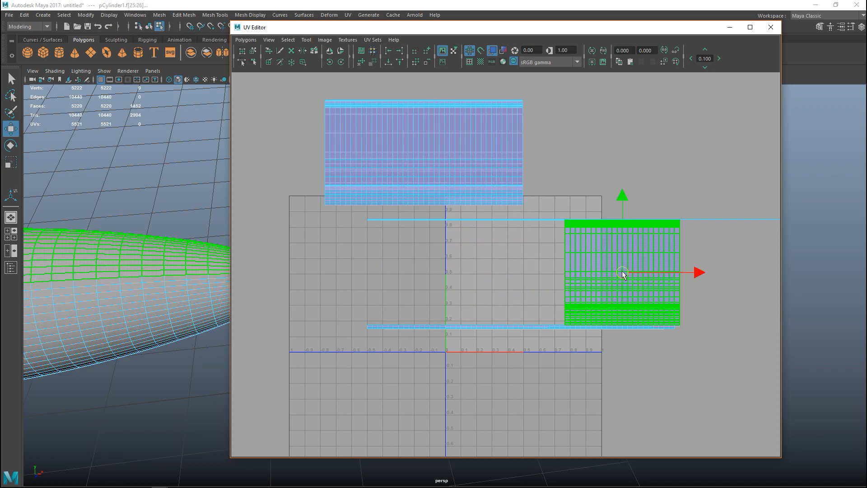
pyautogui.moveTo(622, 273); pyautogui.dragTo(670, 149)
# Select the edges along the larger body shell's border facing the smaller shell and apply Move and Sew UV Edges
pyautogui.keyDown('alt'); pyautogui.moveTo(173, 322); pyautogui.dragTo(145, 394); pyautogui.keyUp('alt')
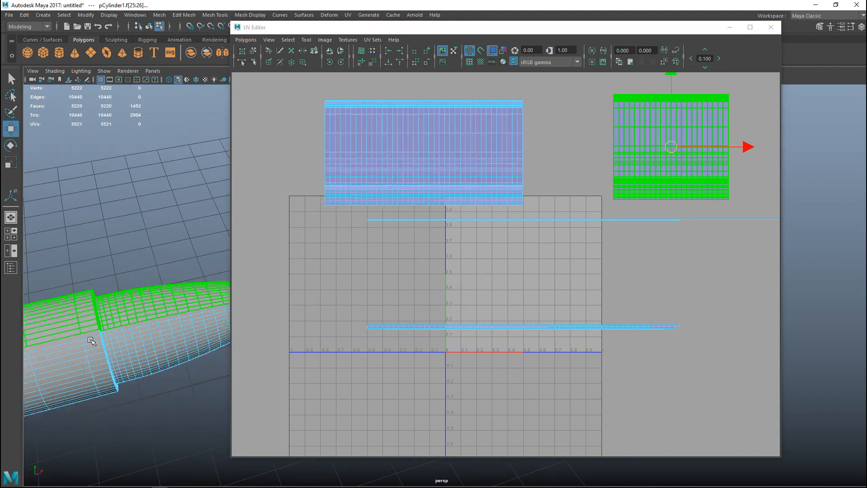
pyautogui.moveTo(491, 163); pyautogui.dragTo(492, 134, button='right')
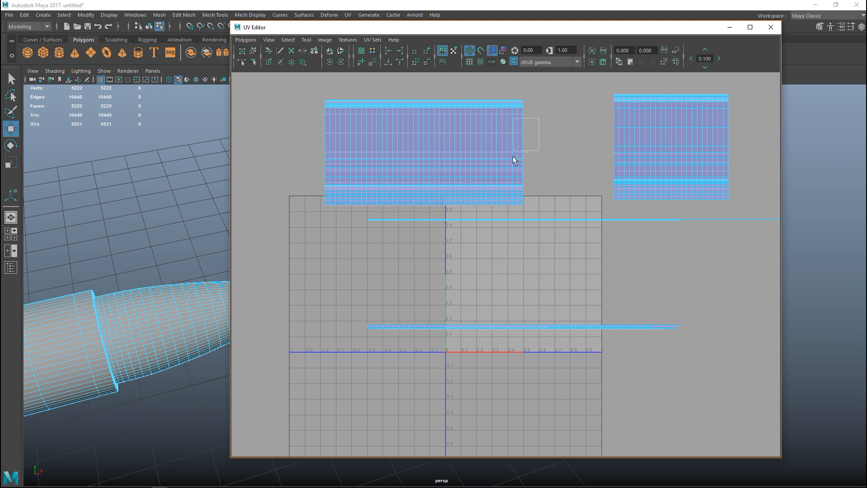
pyautogui.moveTo(511, 182); pyautogui.dragTo(513, 190)
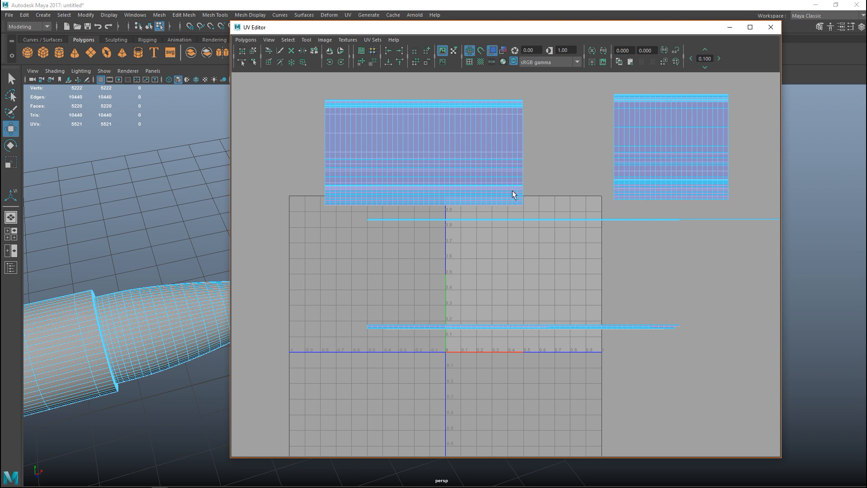
pyautogui.click(243, 44)
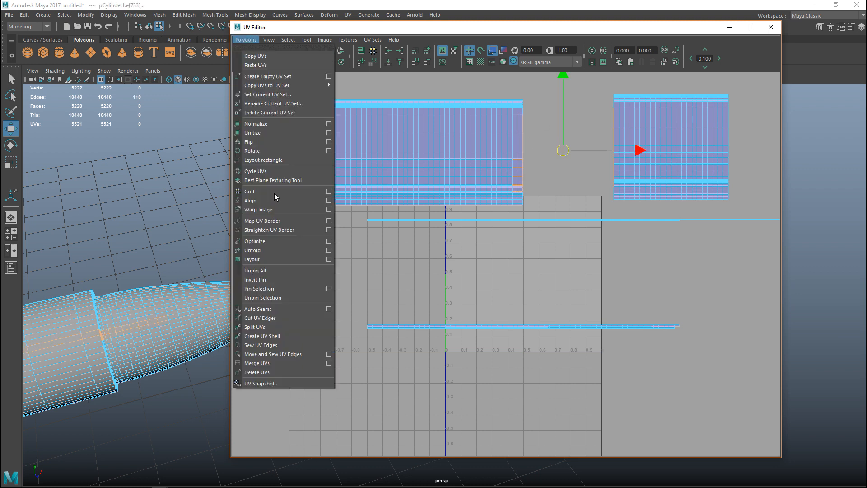
pyautogui.click(288, 350)
# Select the joined body shell, inspect the whole cartridge in the perspective view, and return to UV shell selection
pyautogui.moveTo(459, 146); pyautogui.dragTo(433, 138, button='right')
pyautogui.click(435, 138)
pyautogui.press('f')
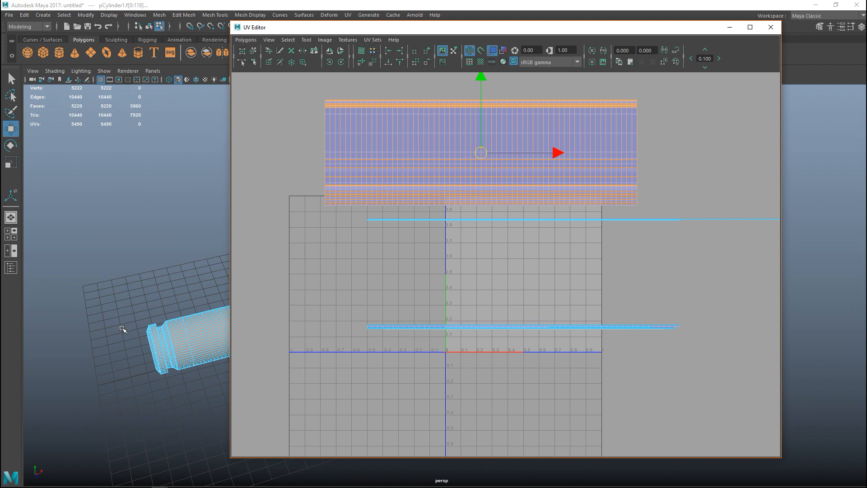
pyautogui.keyDown('alt'); pyautogui.moveTo(125, 348); pyautogui.dragTo(158, 347); pyautogui.keyUp('alt')
pyautogui.keyDown('alt'); pyautogui.moveTo(158, 346); pyautogui.dragTo(68, 240, button='middle'); pyautogui.keyUp('alt')
pyautogui.keyDown('alt'); pyautogui.moveTo(89, 291); pyautogui.dragTo(148, 308); pyautogui.keyUp('alt')
pyautogui.keyDown('alt'); pyautogui.moveTo(148, 307); pyautogui.dragTo(101, 238, button='middle'); pyautogui.keyUp('alt')
pyautogui.moveTo(378, 146); pyautogui.dragTo(343, 135, button='right')
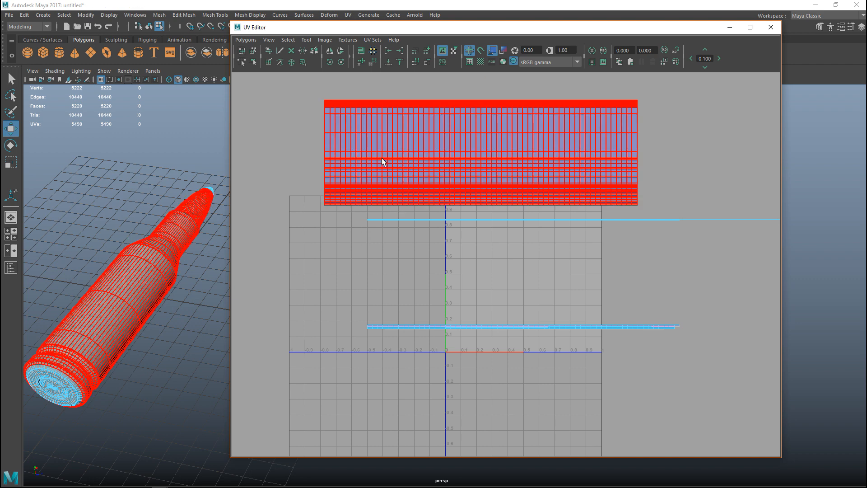
# Select the flat strip shell of the bullet tip below the body shell and apply Unfold
pyautogui.click(381, 158)
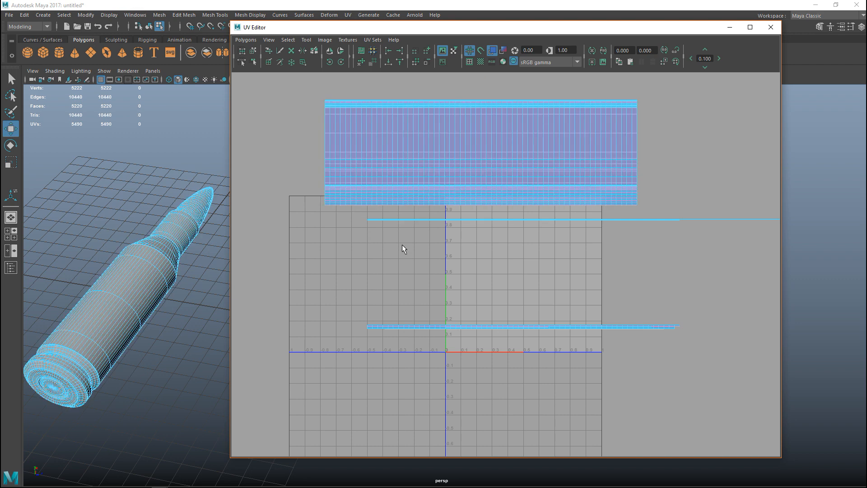
pyautogui.click(396, 328)
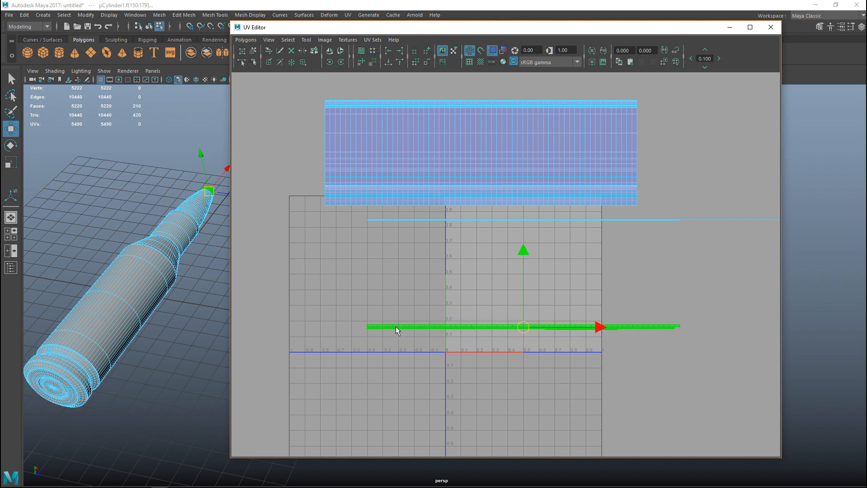
pyautogui.click(245, 40)
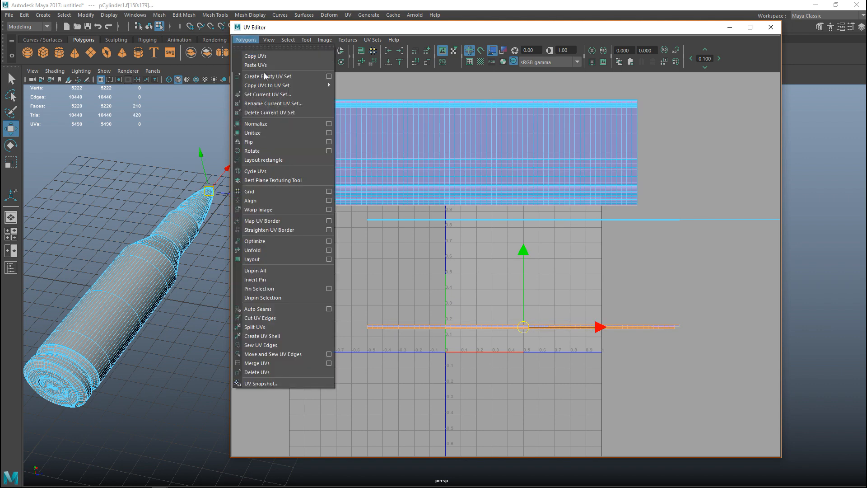
pyautogui.click(264, 255)
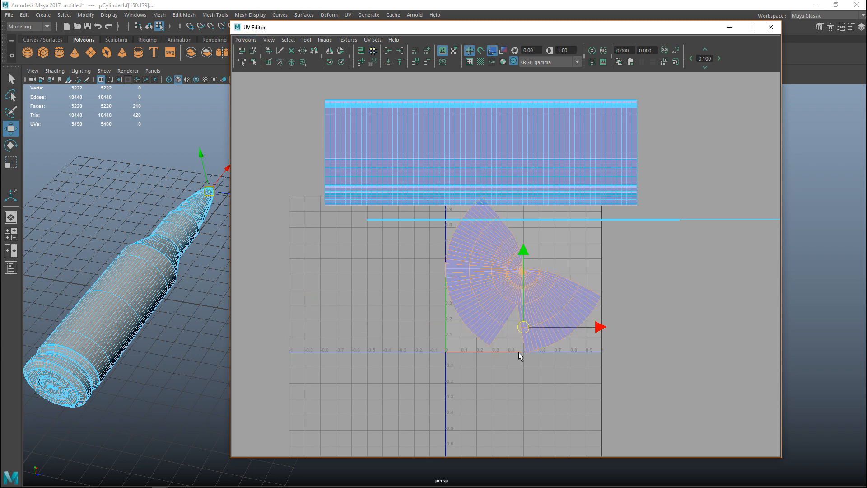
# Select the edges along the tip shell's open gaps and join them with Move and Sew UV Edges, repeating it for the remaining gap
pyautogui.rightClick(497, 306)
pyautogui.click(495, 282)
pyautogui.moveTo(497, 299); pyautogui.dragTo(534, 335)
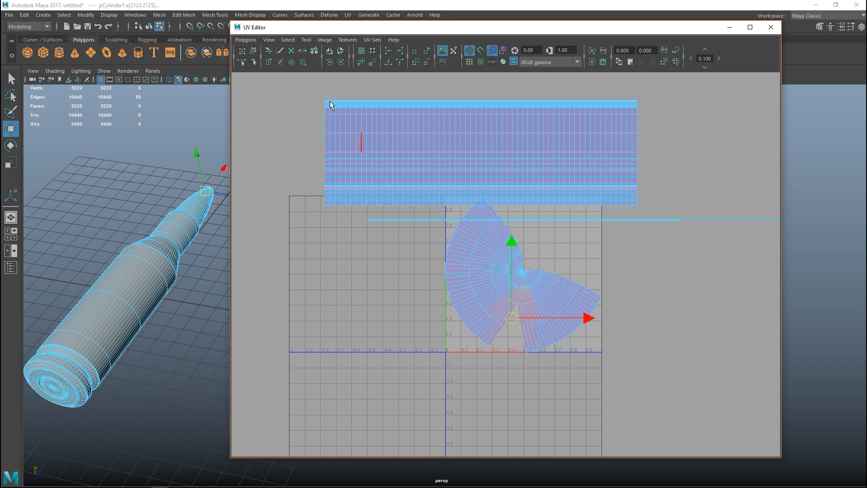
pyautogui.click(246, 39)
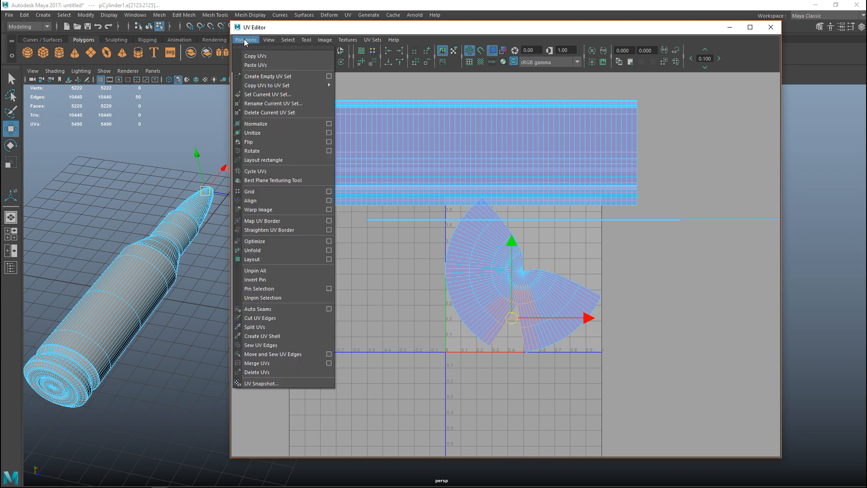
pyautogui.click(300, 355)
pyautogui.moveTo(495, 228); pyautogui.dragTo(568, 294)
pyautogui.press('g')
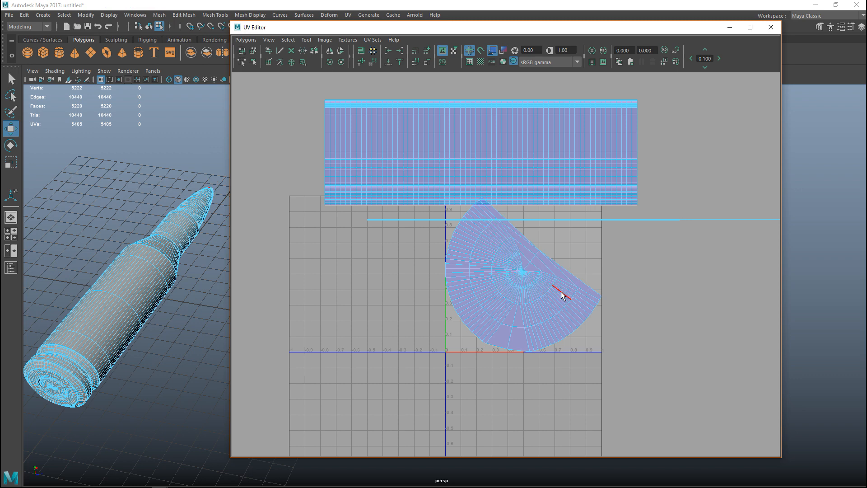
# Select the half-disc tip shell as a UV shell and unfold it again
pyautogui.rightClick(507, 268)
pyautogui.moveTo(508, 268); pyautogui.dragTo(470, 250, button='right')
pyautogui.click(253, 40)
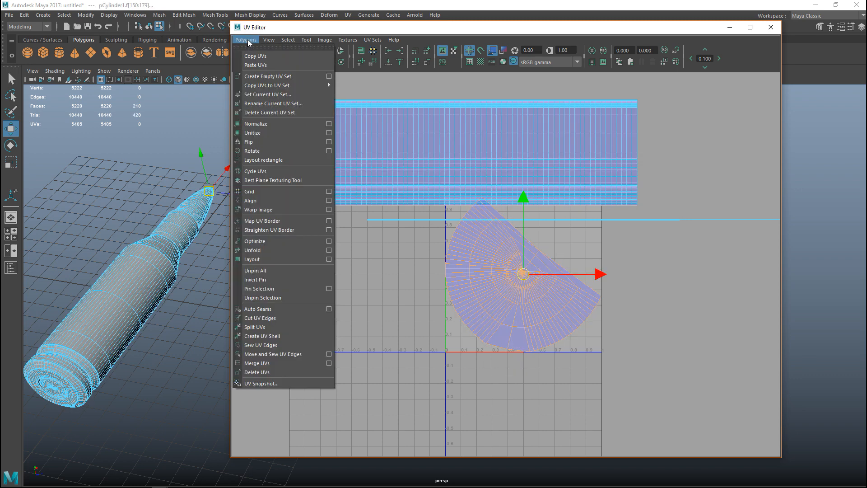
pyautogui.click(256, 258)
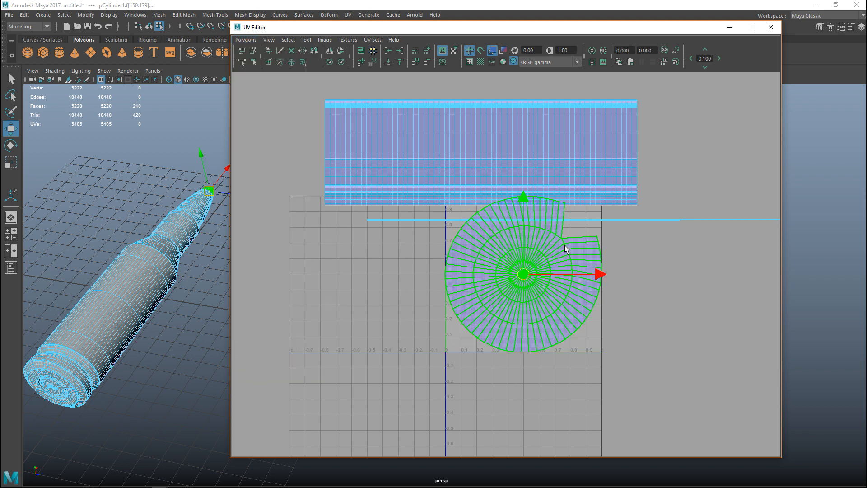
# Select the edges around the tip disc's remaining notch and apply Move and Sew UV Edges
pyautogui.moveTo(547, 274); pyautogui.dragTo(545, 247, button='right')
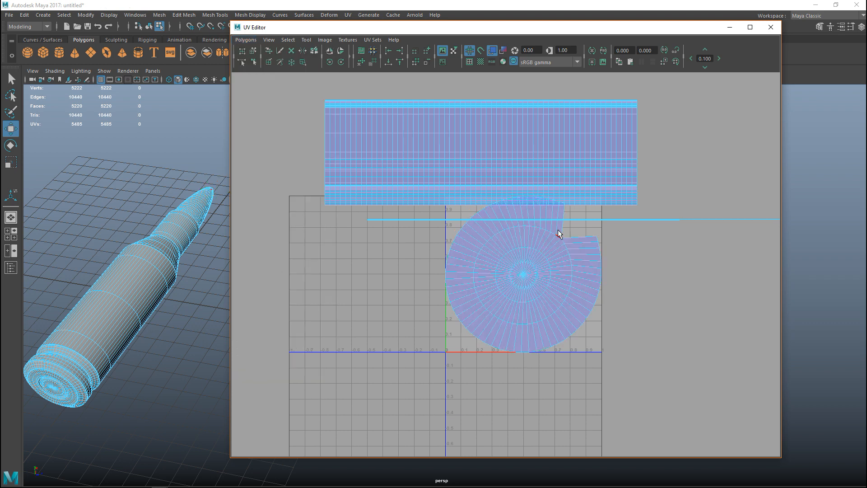
pyautogui.doubleClick(572, 254)
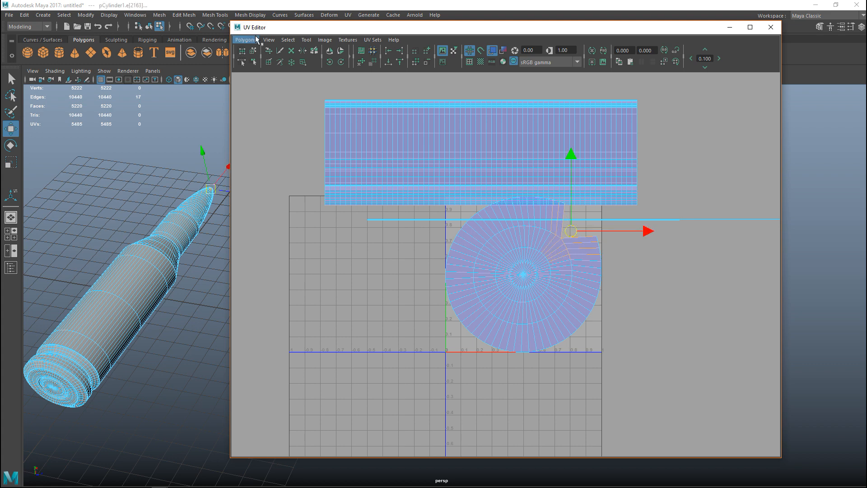
pyautogui.click(246, 40)
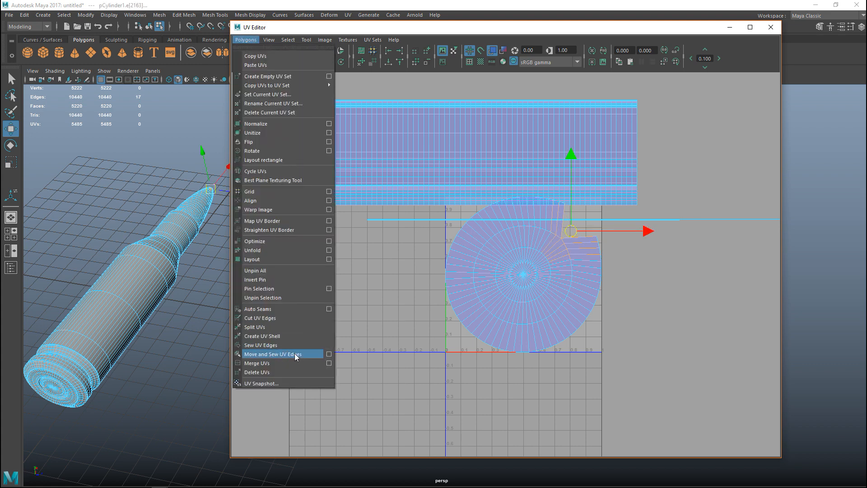
pyautogui.click(294, 353)
# Unfold the closed tip disc once more and move it outside the UV tile, down beside the grid origin
pyautogui.moveTo(502, 266); pyautogui.dragTo(481, 252, button='right')
pyautogui.click(495, 258)
pyautogui.click(246, 40)
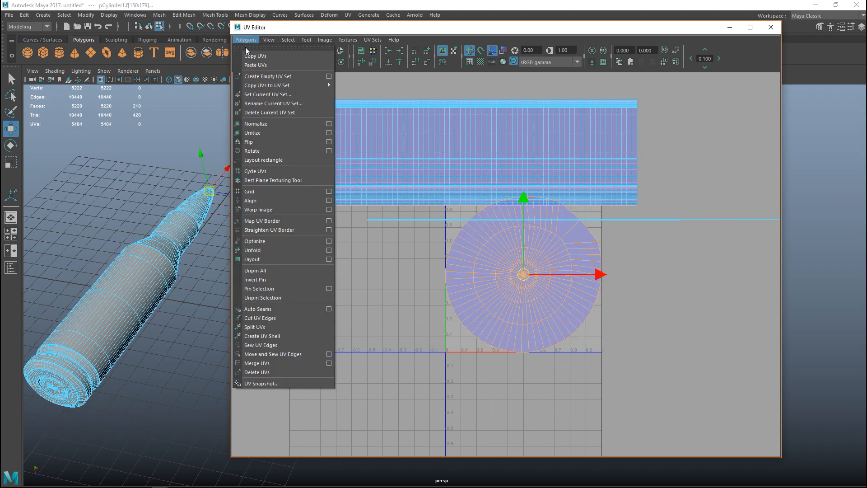
pyautogui.click(268, 250)
pyautogui.moveTo(523, 287); pyautogui.dragTo(332, 391, button='middle')
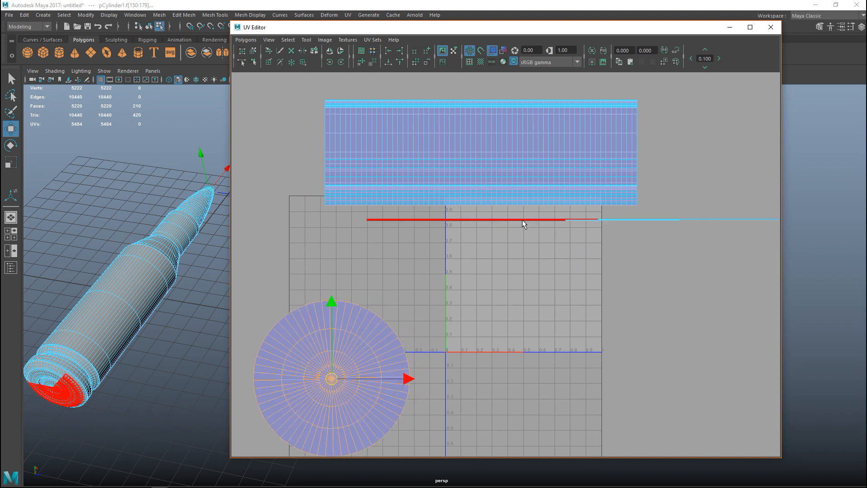
# Select the thin strip shells of the cartridge base beneath the body shell and apply Unfold
pyautogui.moveTo(589, 235); pyautogui.dragTo(592, 236)
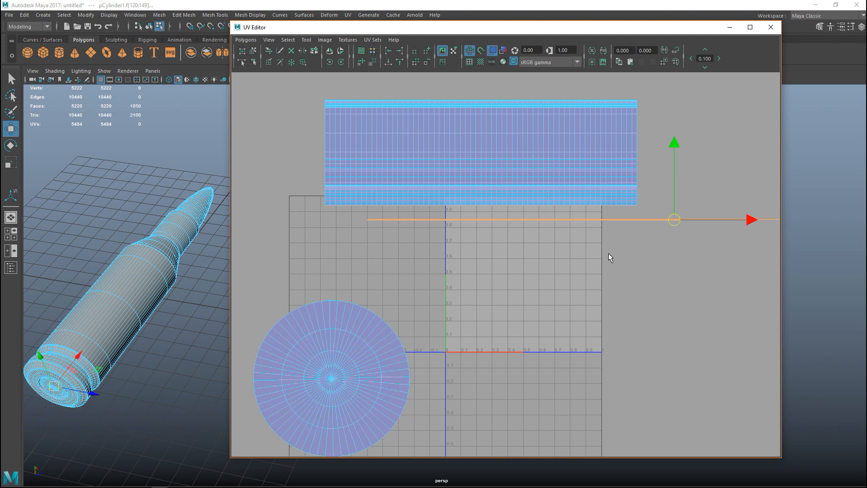
pyautogui.click(245, 40)
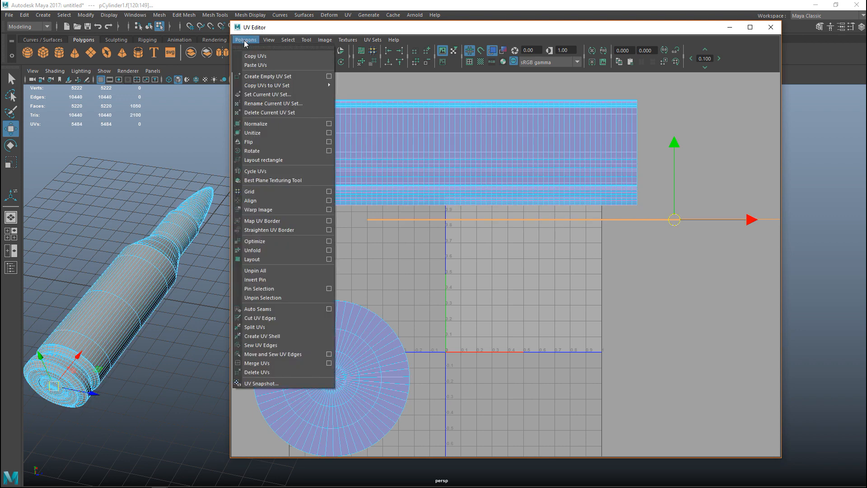
pyautogui.click(267, 250)
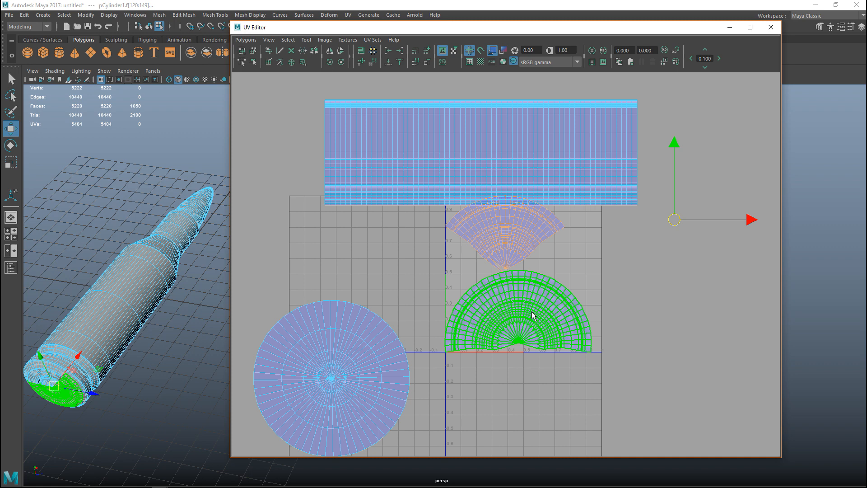
# Select the edges where the two fan-shaped base shells meet and merge them with Move and Sew UV Edges
pyautogui.click(532, 311)
pyautogui.moveTo(524, 243); pyautogui.dragTo(521, 235, button='right')
pyautogui.moveTo(546, 254); pyautogui.dragTo(548, 255)
pyautogui.click(245, 40)
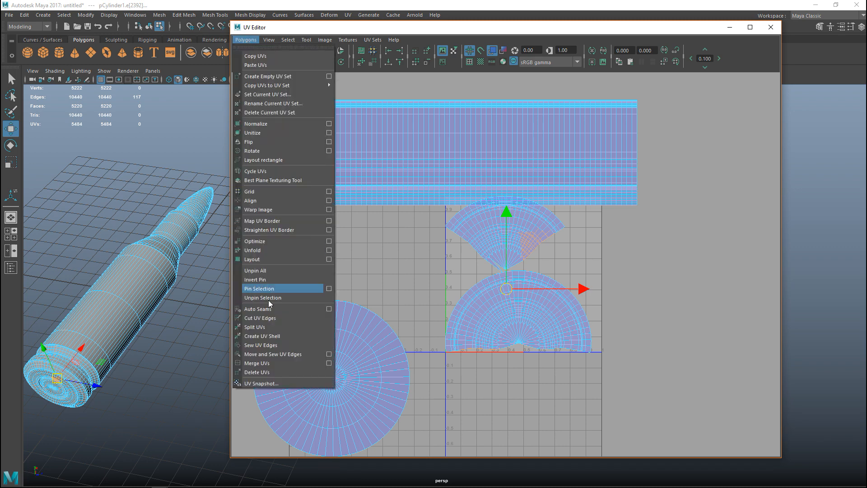
pyautogui.click(281, 350)
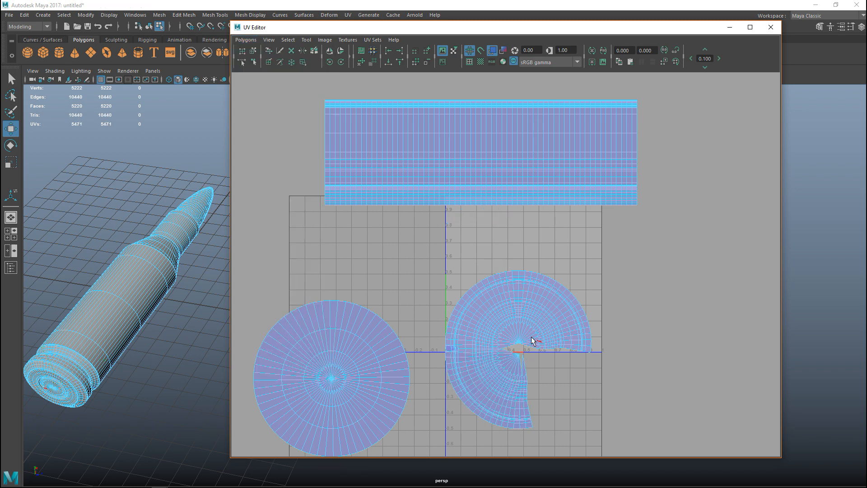
# Select the edges along the base shell's open seam and centre gap and repeat the sewing until the gap is closed
pyautogui.moveTo(550, 394); pyautogui.dragTo(551, 394)
pyautogui.press('g')
pyautogui.moveTo(544, 321); pyautogui.dragTo(578, 367)
pyautogui.press('g')
pyautogui.moveTo(521, 411); pyautogui.dragTo(537, 422)
pyautogui.press('g')
# Select the sewn base shell as a UV shell and unfold it into a disc
pyautogui.moveTo(495, 332); pyautogui.dragTo(467, 321, button='right')
pyautogui.click(513, 334)
pyautogui.click(248, 39)
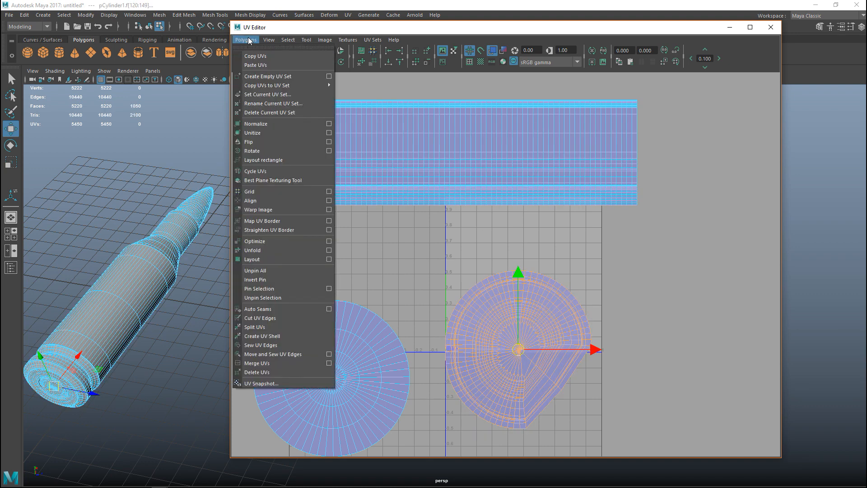
pyautogui.click(260, 250)
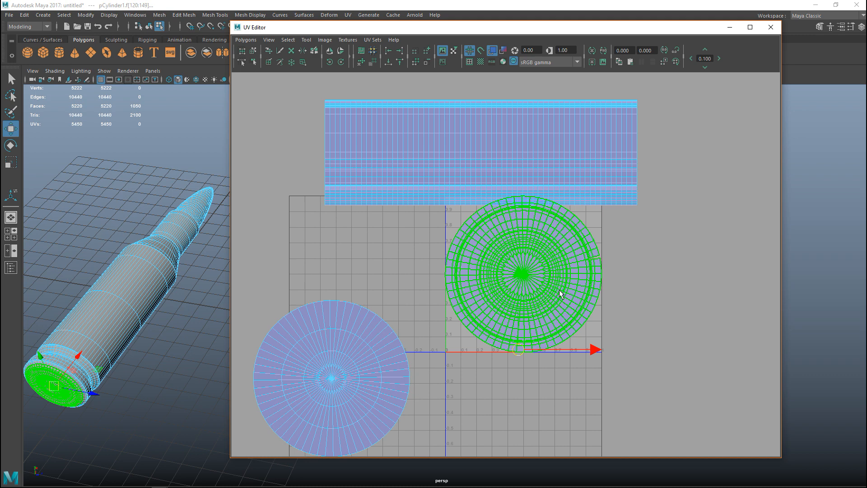
# Select the edges at the unsewn seam on the base disc's outer rim and sew them together
pyautogui.moveTo(592, 259); pyautogui.dragTo(593, 235, button='right')
pyautogui.moveTo(587, 254); pyautogui.dragTo(598, 269)
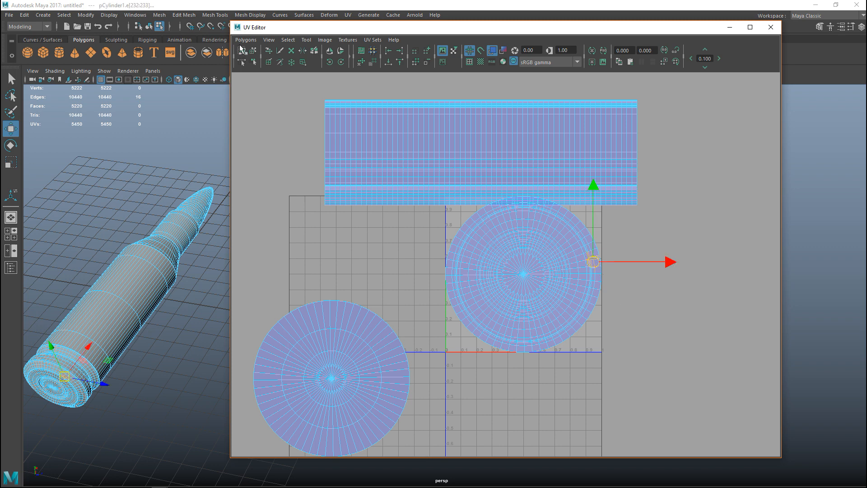
pyautogui.click(246, 40)
pyautogui.click(302, 345)
# Select the fully sewn base disc and apply Unfold to it again
pyautogui.moveTo(507, 248); pyautogui.dragTo(475, 237, button='right')
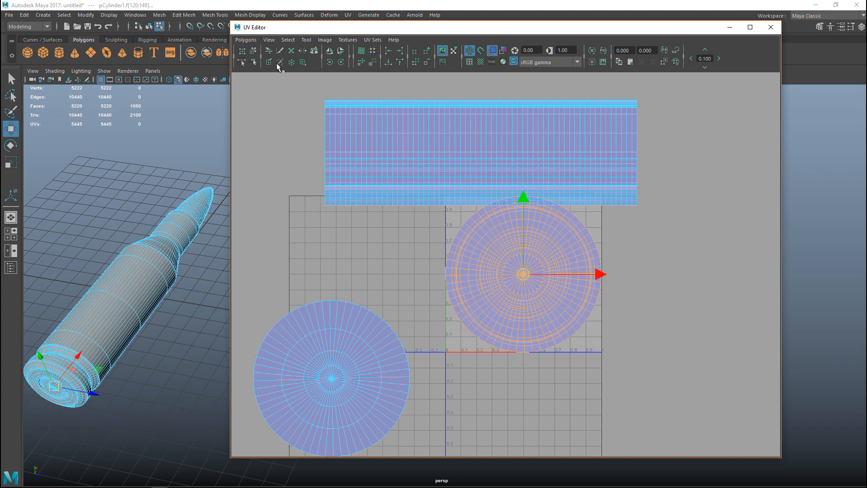
pyautogui.click(246, 40)
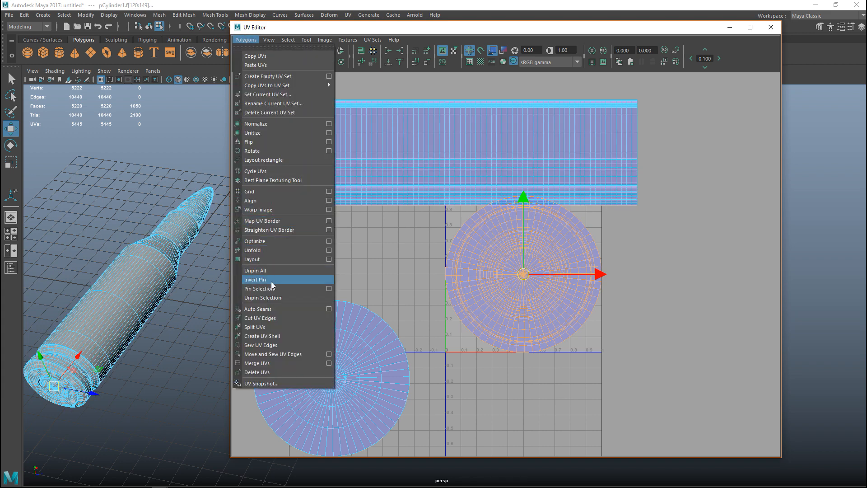
pyautogui.click(261, 250)
# Select all UV shells, arrange them inside the UV tile with Layout, and frame the result
pyautogui.scroll(-5, 457, 329)
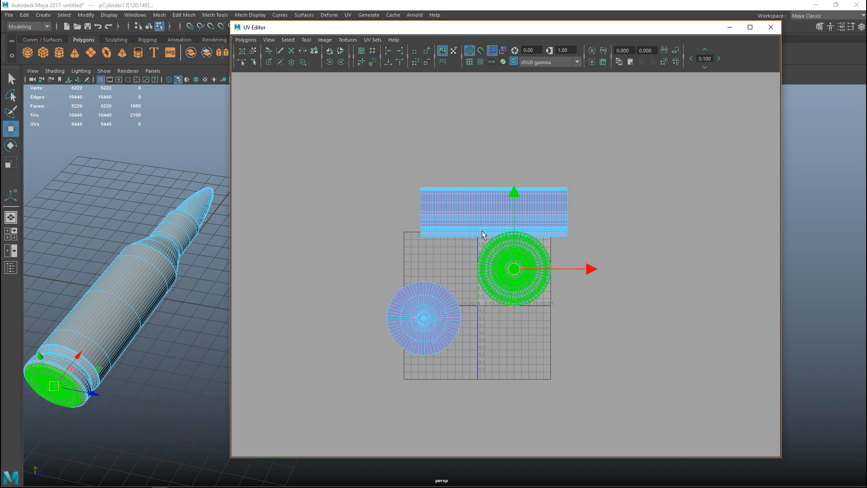
pyautogui.moveTo(333, 145); pyautogui.dragTo(649, 392)
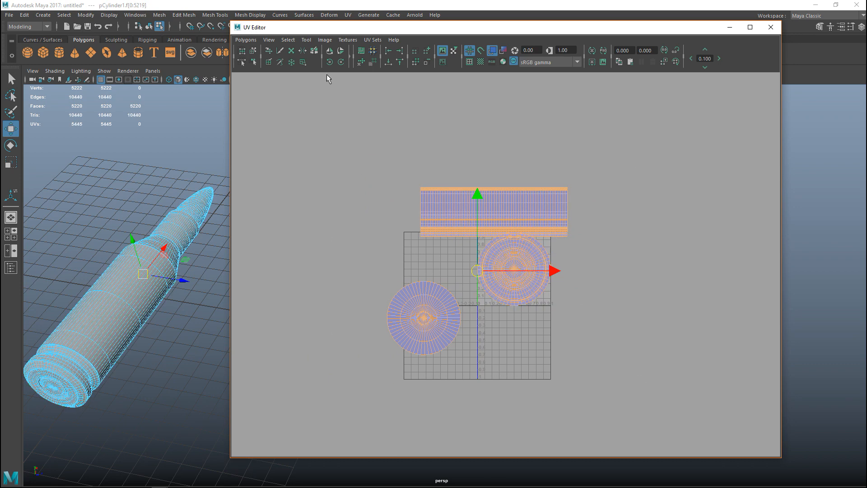
pyautogui.click(246, 40)
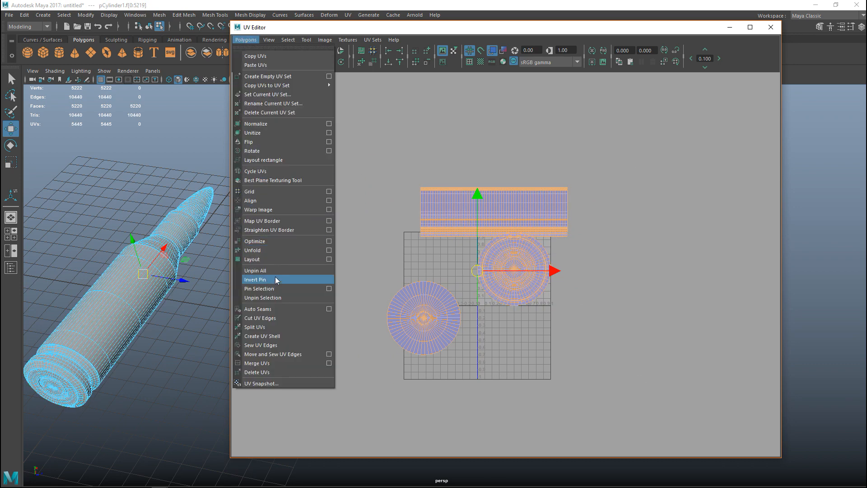
pyautogui.click(259, 258)
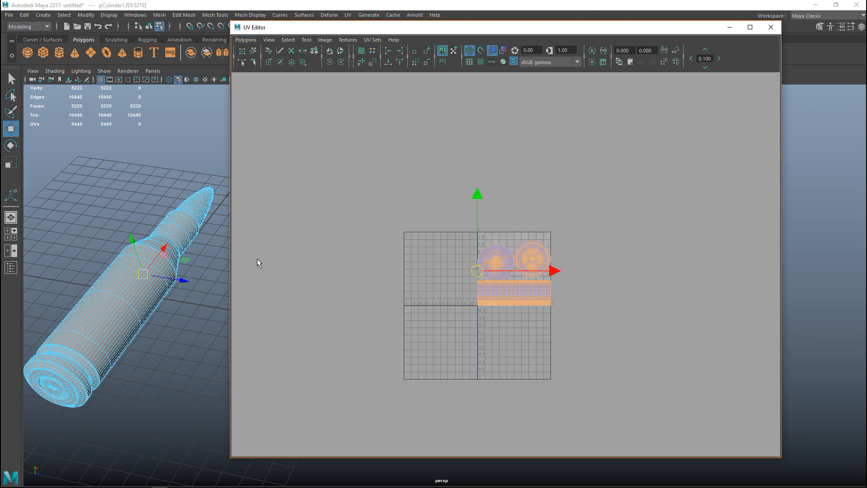
pyautogui.press('f')
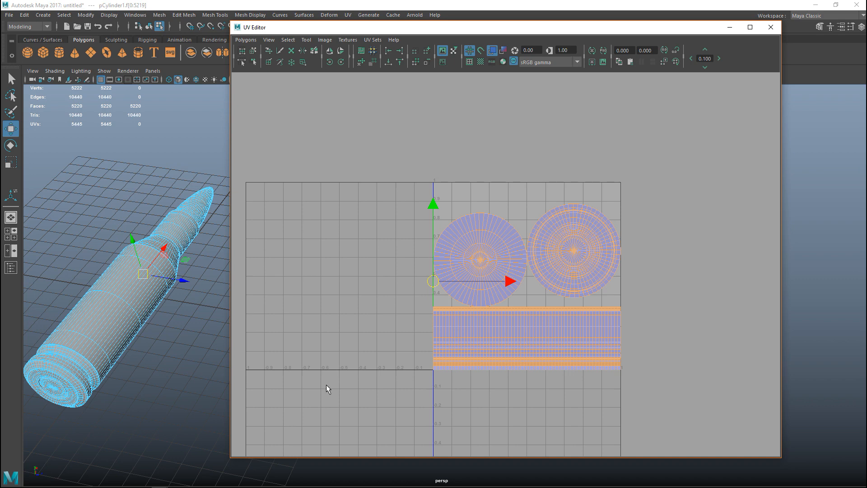
pyautogui.keyDown('alt'); pyautogui.moveTo(306, 382); pyautogui.dragTo(345, 346, button='middle'); pyautogui.keyUp('alt')
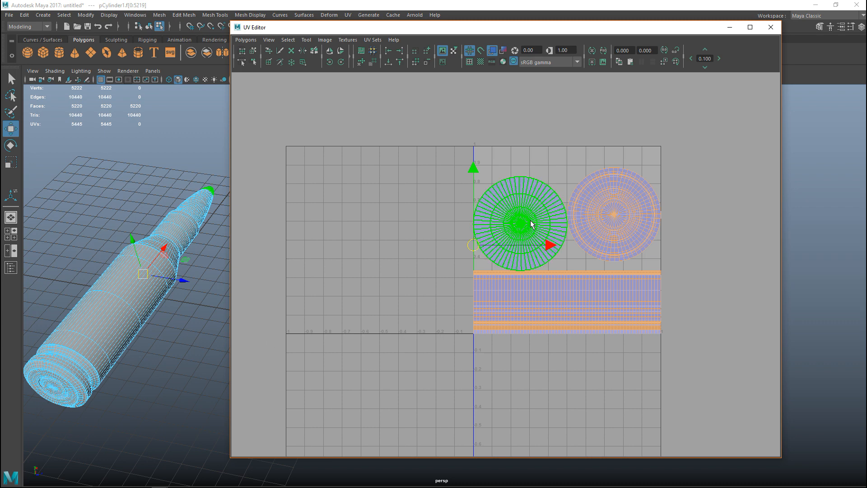
# Scale the round tip shell down to less than half its size and move it into the UV tile's upper-left corner
pyautogui.moveTo(522, 201); pyautogui.dragTo(491, 194, button='right')
pyautogui.click(491, 194)
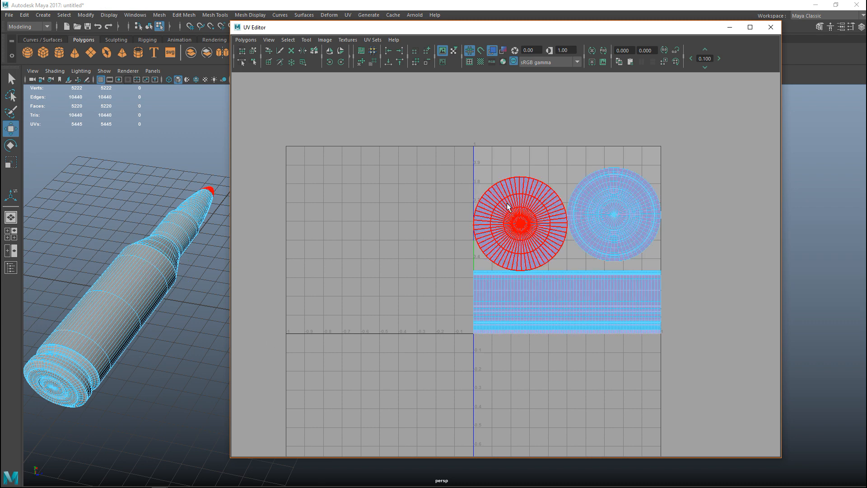
pyautogui.press('r')
pyautogui.moveTo(521, 229); pyautogui.dragTo(489, 213, button='right')
pyautogui.click(517, 227)
pyautogui.moveTo(522, 228); pyautogui.dragTo(497, 170)
pyautogui.press('w')
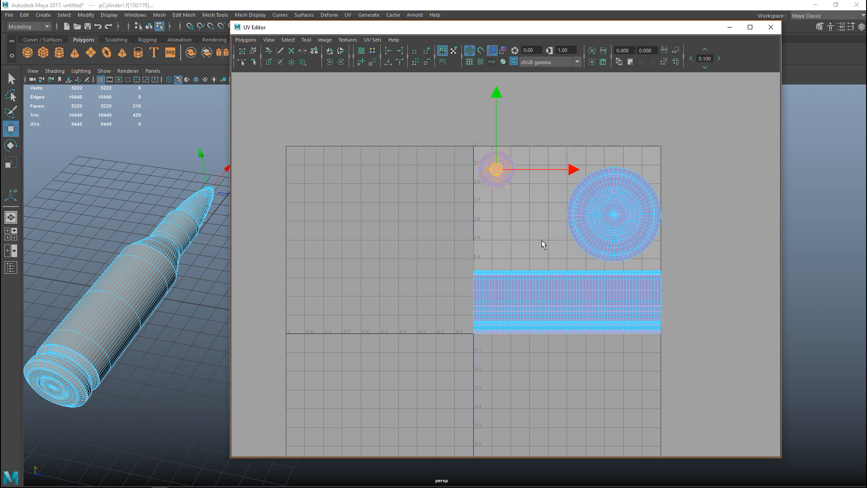
# Enlarge the round base shell, position it beside the tip shell above the body shell, and select all shells
pyautogui.click(608, 231)
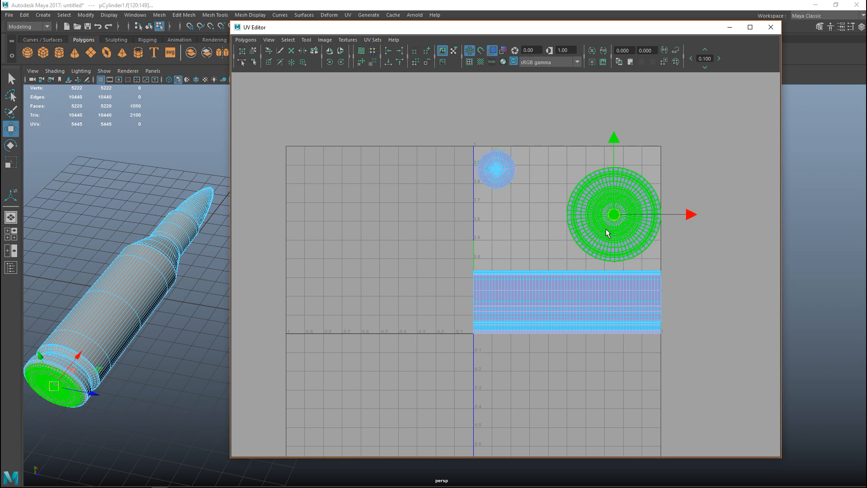
pyautogui.press('r')
pyautogui.moveTo(625, 221); pyautogui.dragTo(638, 229, button='middle')
pyautogui.press('w')
pyautogui.moveTo(617, 217); pyautogui.dragTo(575, 209)
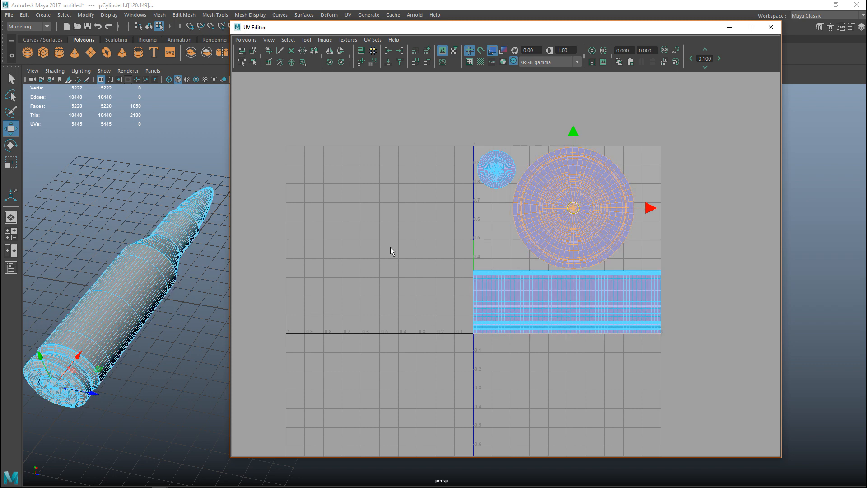
pyautogui.moveTo(399, 112); pyautogui.dragTo(728, 380)
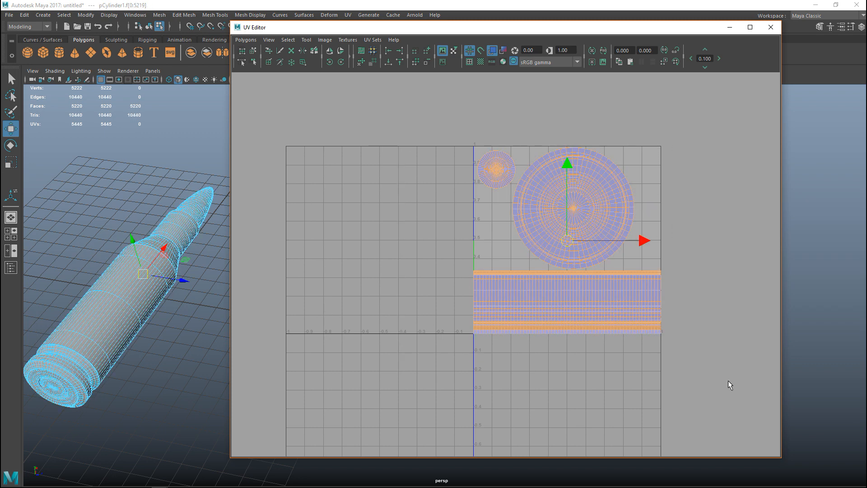
# Close the UV Editor and return the cartridge from face selection to object mode, keeping the whole model selected
pyautogui.click(771, 27)
pyautogui.scroll(-3, 403, 332)
pyautogui.keyDown('alt'); pyautogui.moveTo(373, 323); pyautogui.dragTo(510, 315); pyautogui.keyUp('alt')
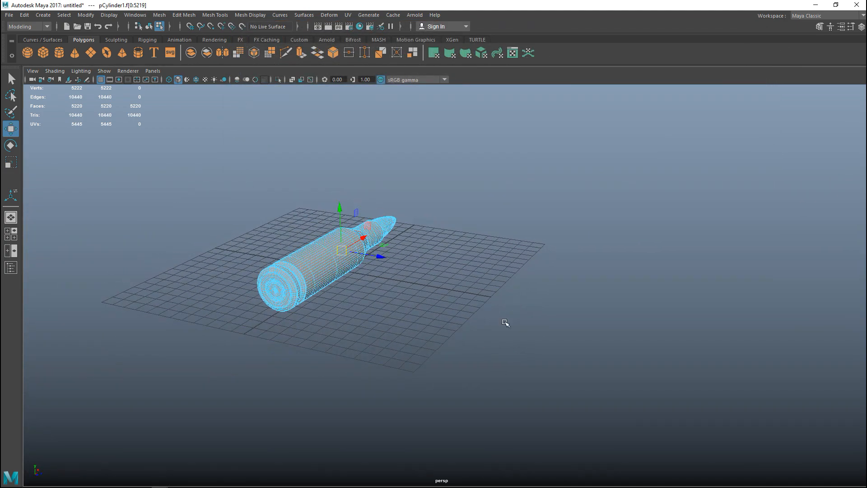
pyautogui.scroll(3, 519, 327)
pyautogui.scroll(3, 457, 354)
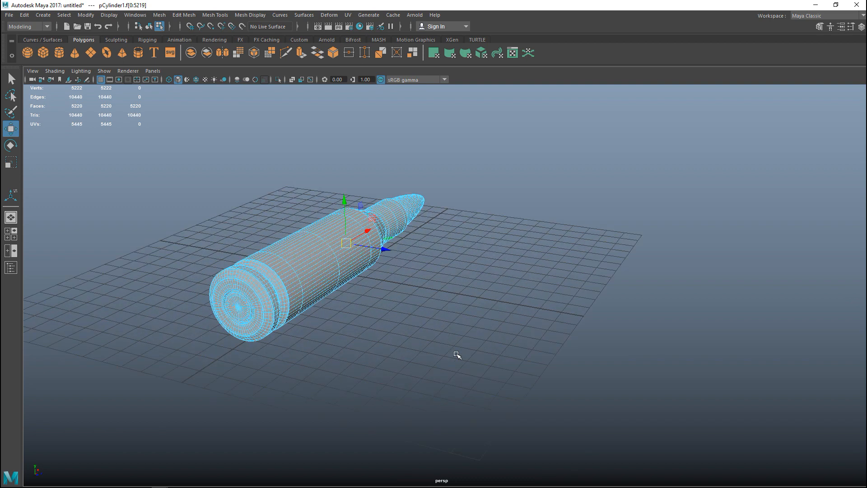
pyautogui.keyDown('alt'); pyautogui.moveTo(386, 356); pyautogui.dragTo(456, 348, button='middle'); pyautogui.keyUp('alt')
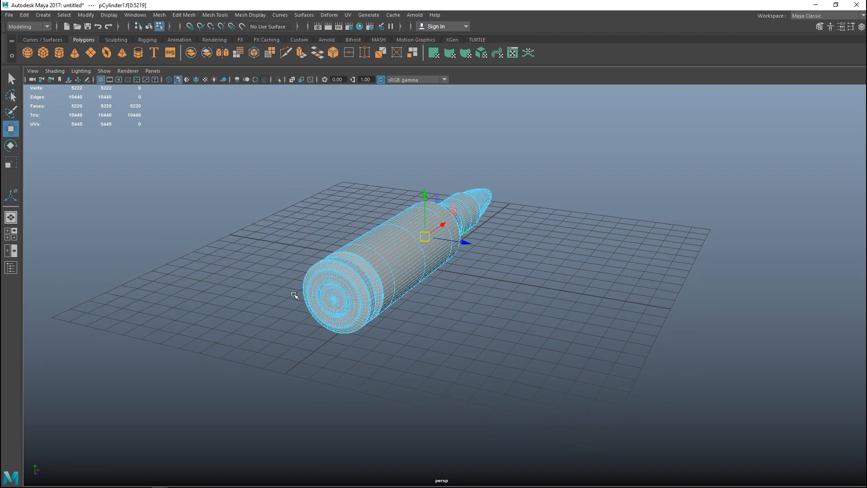
pyautogui.keyDown('alt'); pyautogui.moveTo(426, 394); pyautogui.dragTo(488, 392); pyautogui.keyUp('alt')
pyautogui.moveTo(379, 218); pyautogui.dragTo(422, 205, button='right')
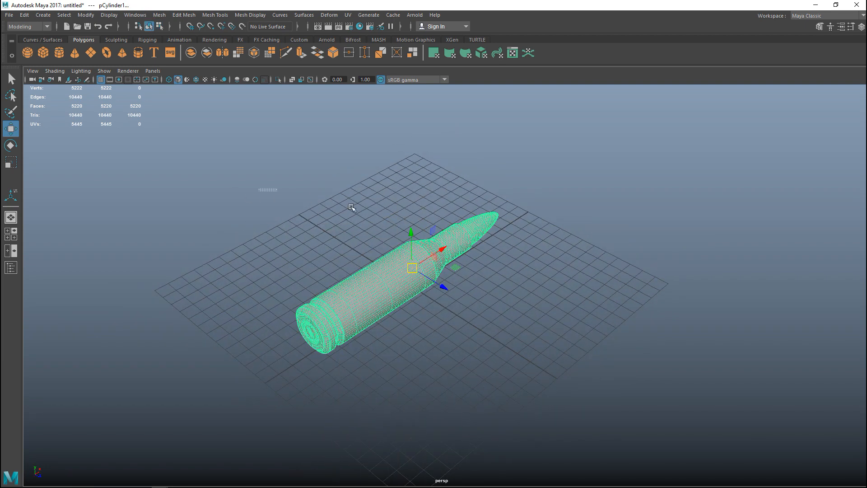
# Start an Export All and browse to Desktop\3D Resources\TutorialVideos\MH1-Videos\7.62mm Ammo as the destination folder
pyautogui.click(7, 16)
pyautogui.moveTo(58, 174)
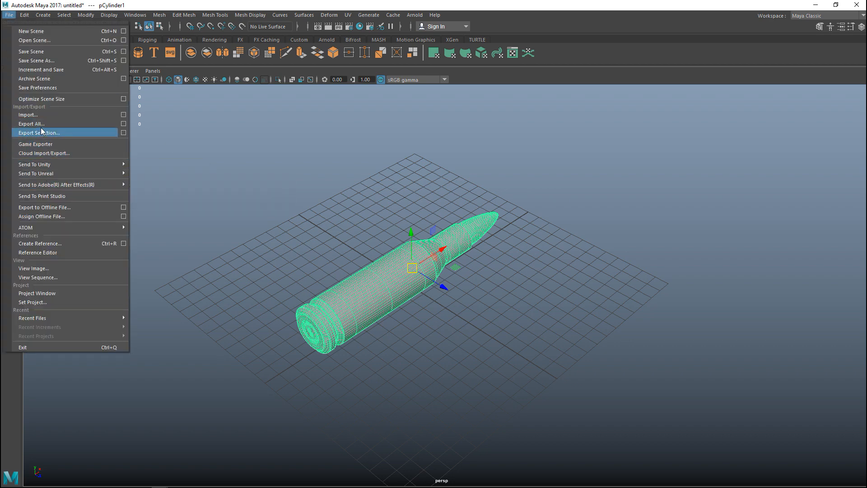
pyautogui.click(54, 123)
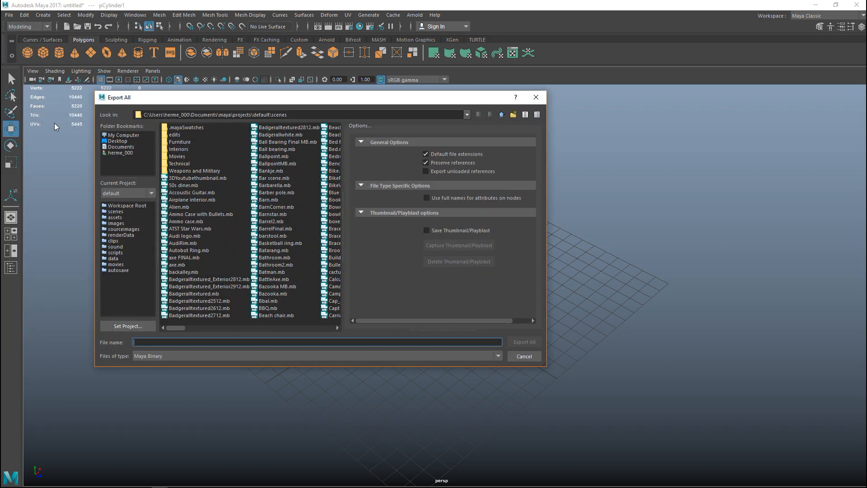
pyautogui.click(116, 141)
pyautogui.doubleClick(184, 127)
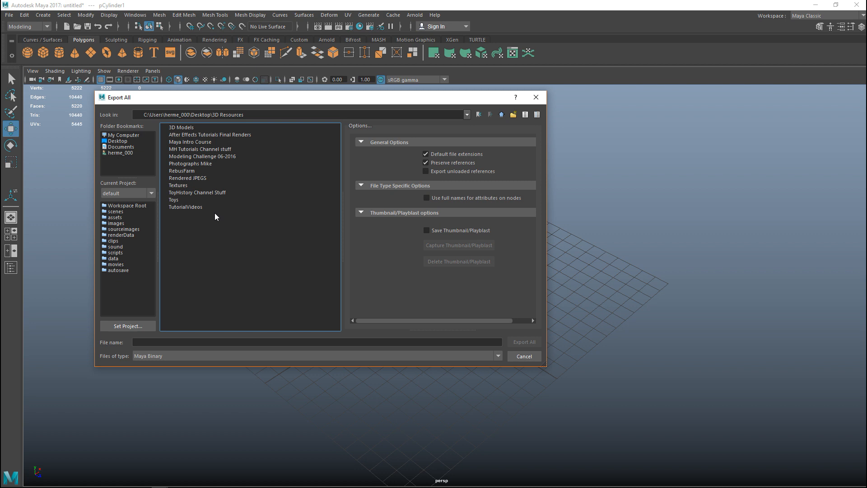
pyautogui.doubleClick(196, 208)
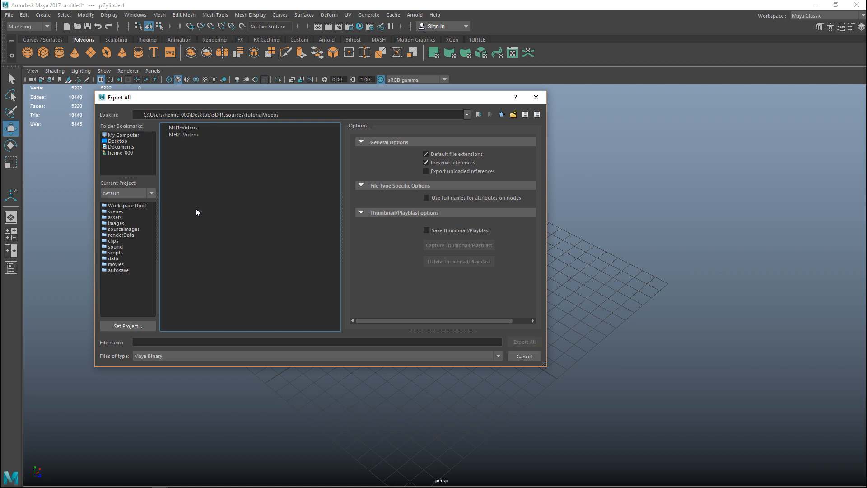
pyautogui.doubleClick(182, 128)
pyautogui.doubleClick(186, 149)
# Export the scene in OBJexport format as BulletLPOBJ.obj, replacing the existing file
pyautogui.click(184, 129)
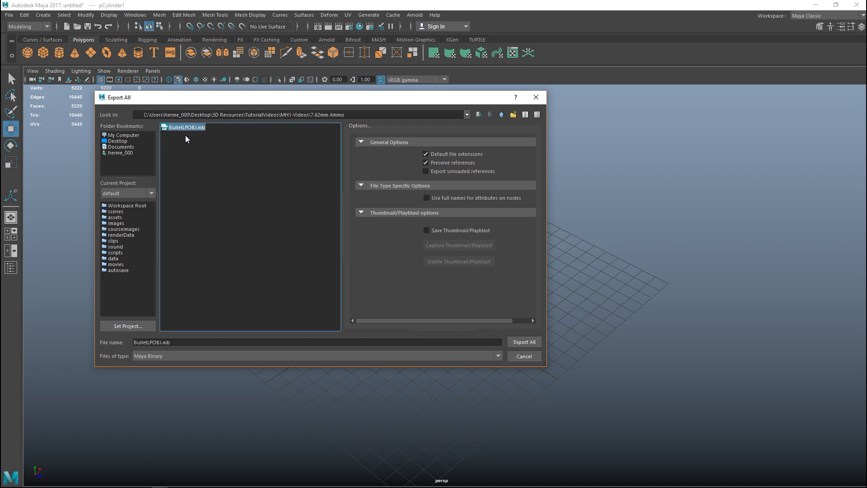
pyautogui.click(158, 357)
pyautogui.click(164, 417)
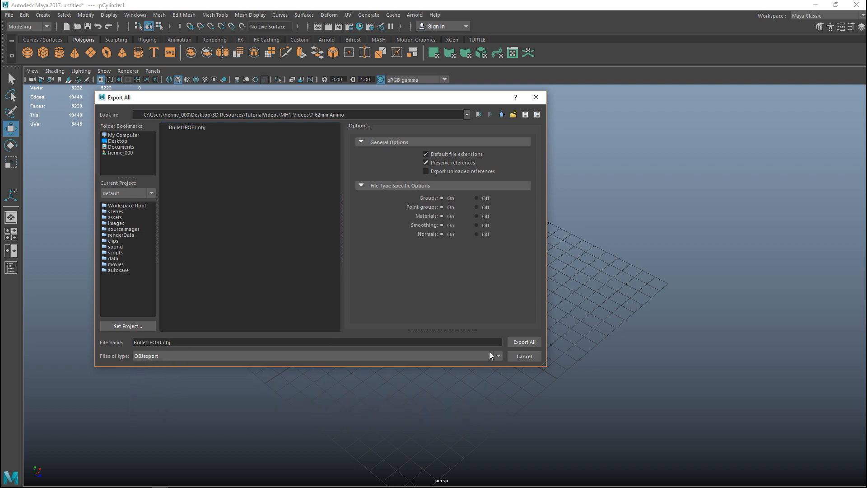
pyautogui.click(527, 343)
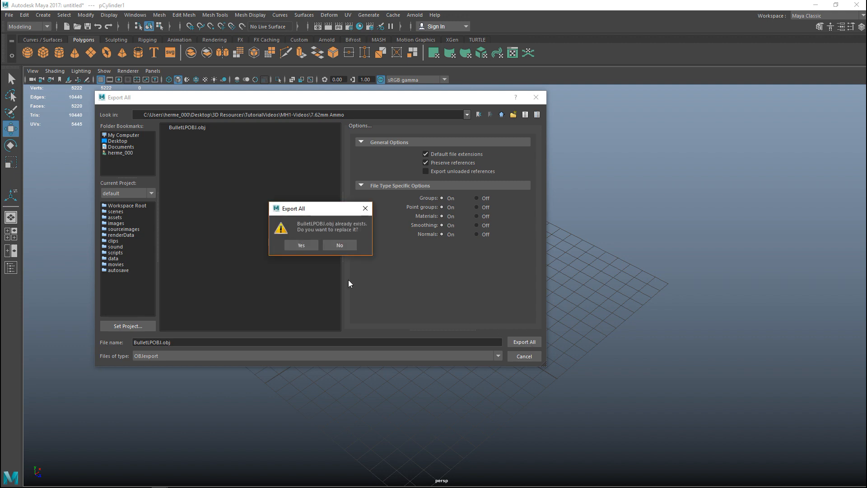
pyautogui.click(302, 246)
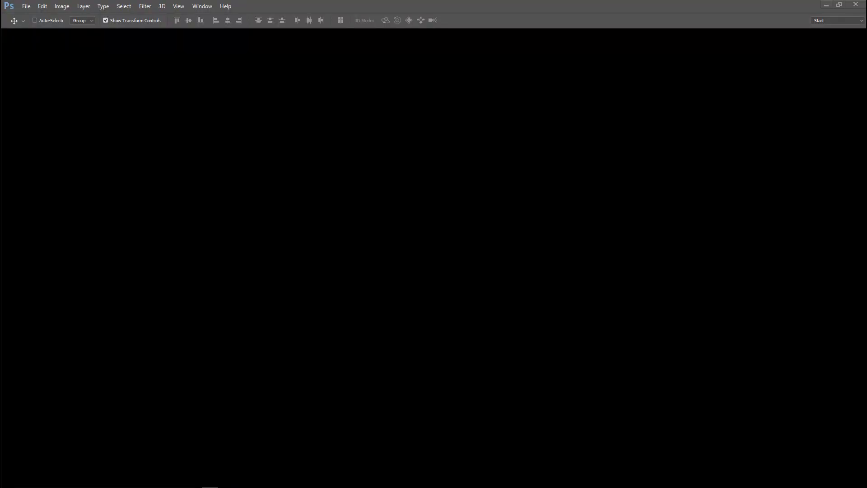
# Switch to Photoshop and create a new document of 2048 × 2048 pixels at a resolution of 100 pixels/inch
pyautogui.press('space')
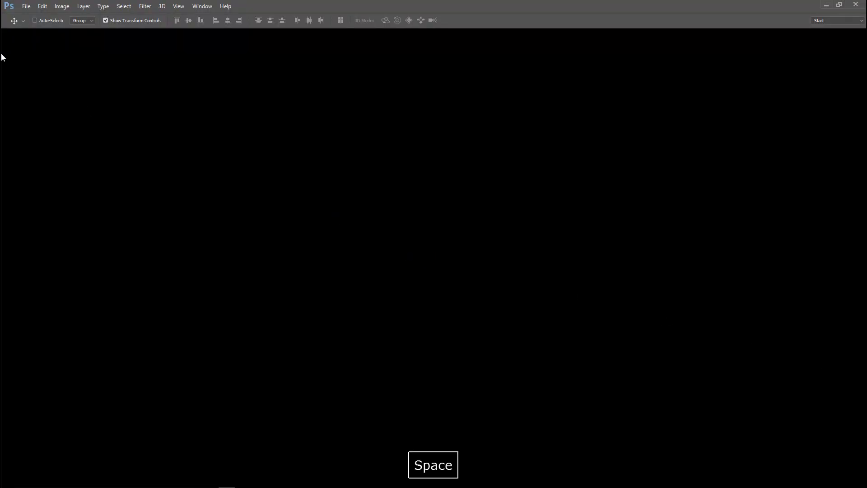
pyautogui.click(26, 6)
pyautogui.click(38, 17)
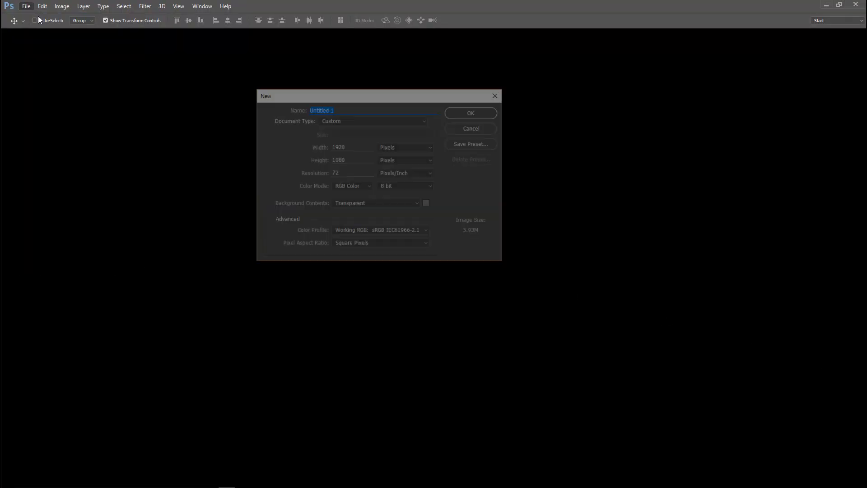
pyautogui.click(360, 146)
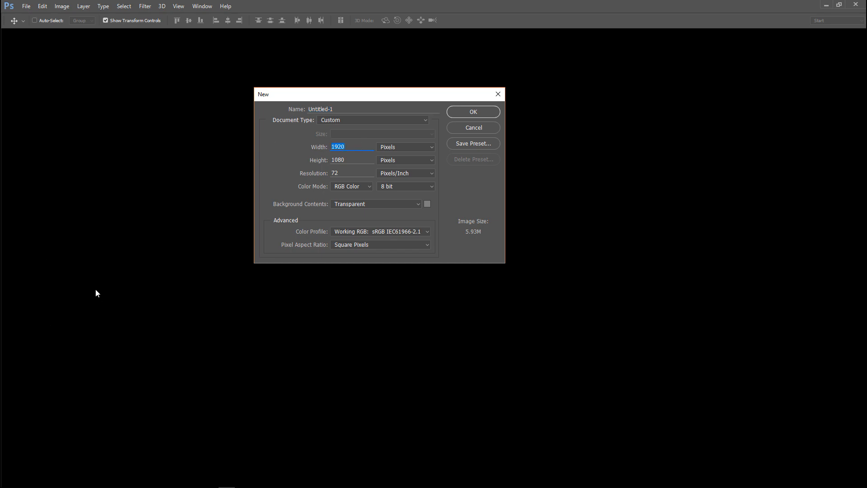
pyautogui.write('2048')
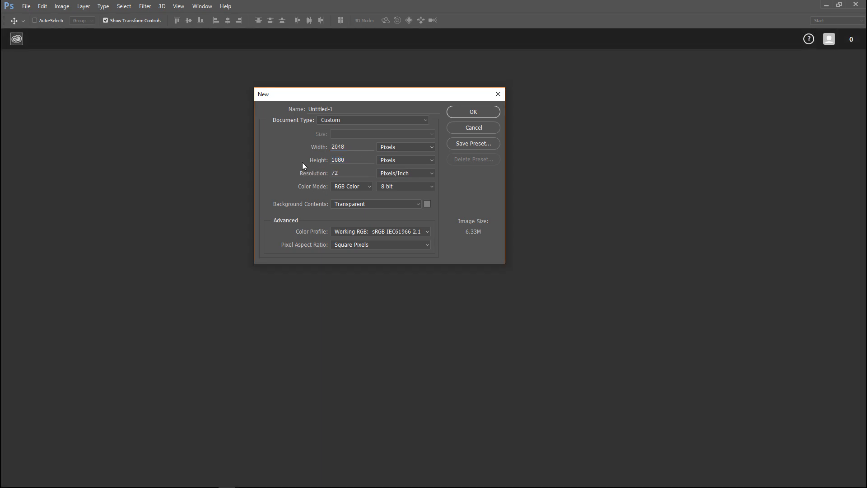
pyautogui.moveTo(357, 160); pyautogui.dragTo(285, 159)
pyautogui.write('204')
pyautogui.moveTo(336, 176); pyautogui.dragTo(294, 180)
pyautogui.write('100')
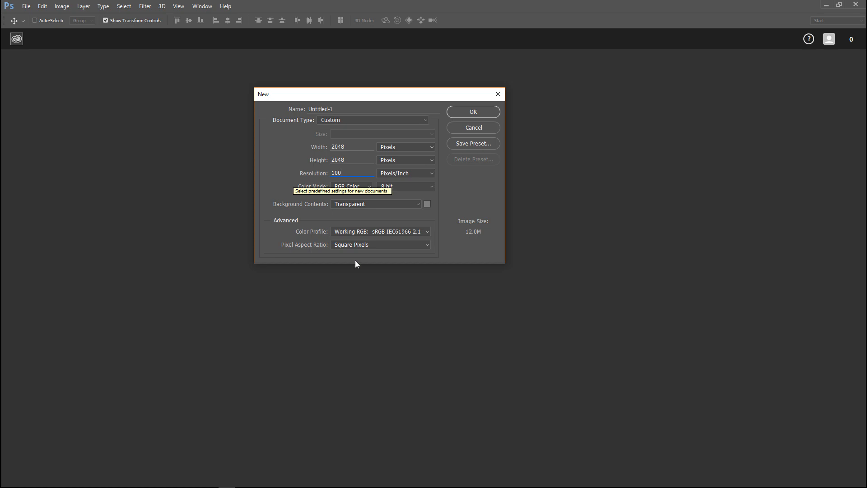
pyautogui.click(470, 113)
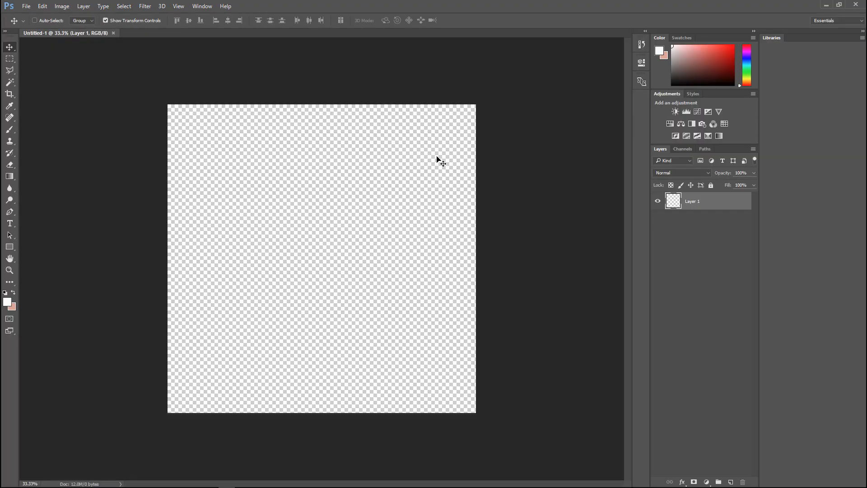
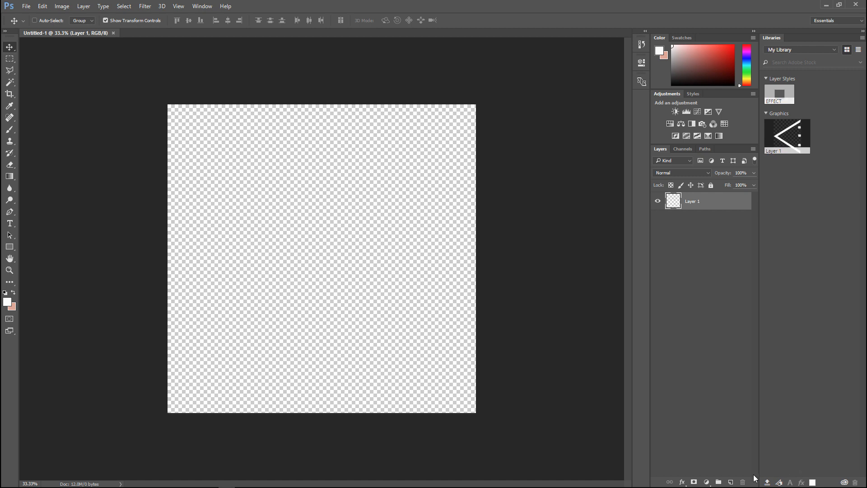
# Add a new layer and cover the whole canvas in black (000000) with the 5000-pixel Brush
pyautogui.click(732, 482)
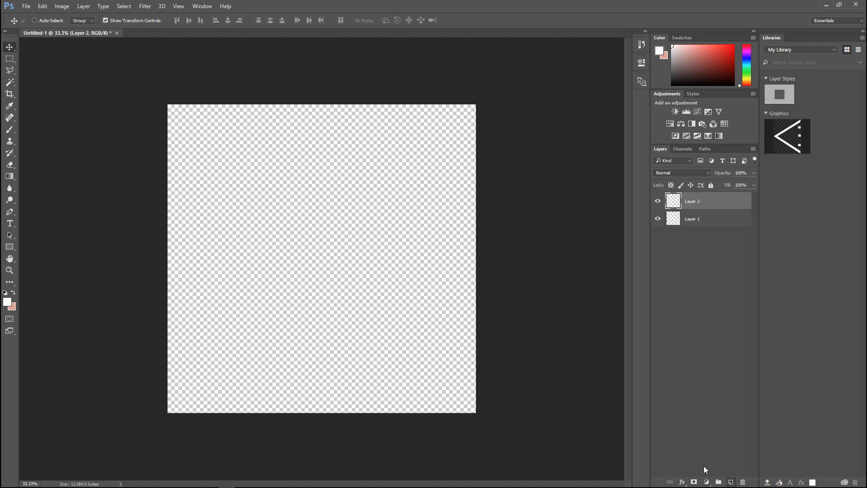
pyautogui.click(6, 302)
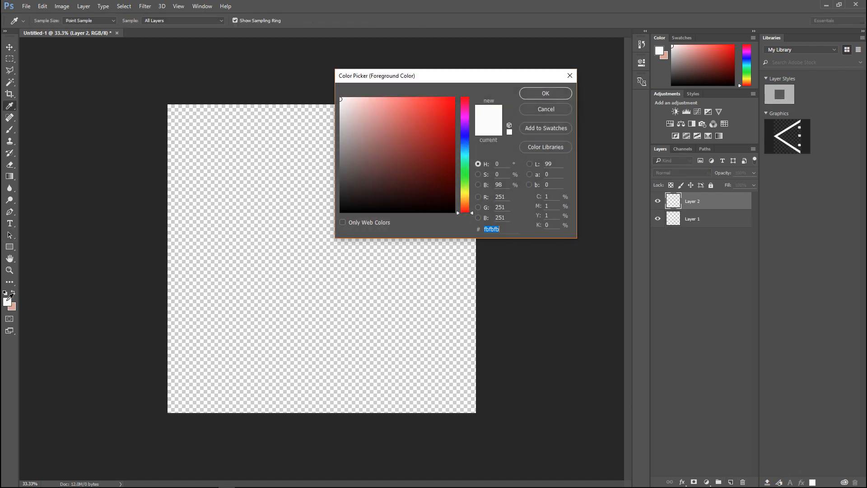
pyautogui.click(350, 187)
pyautogui.click(393, 201)
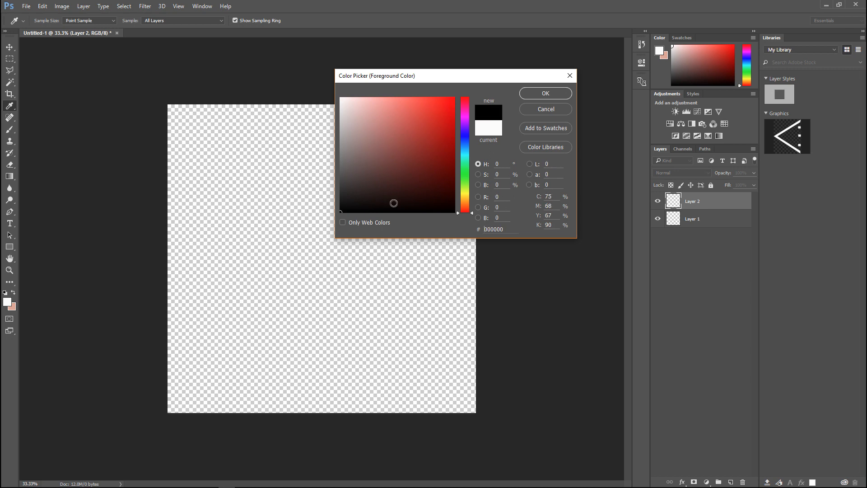
pyautogui.click(545, 94)
pyautogui.click(9, 130)
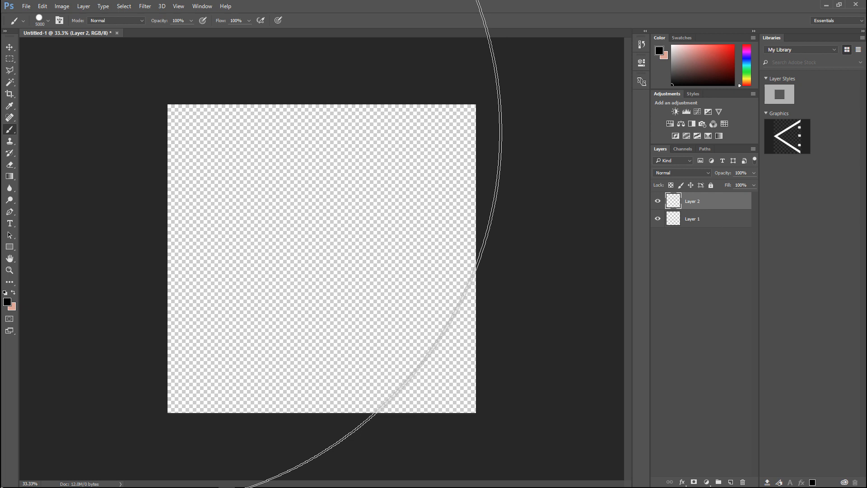
pyautogui.click(411, 258)
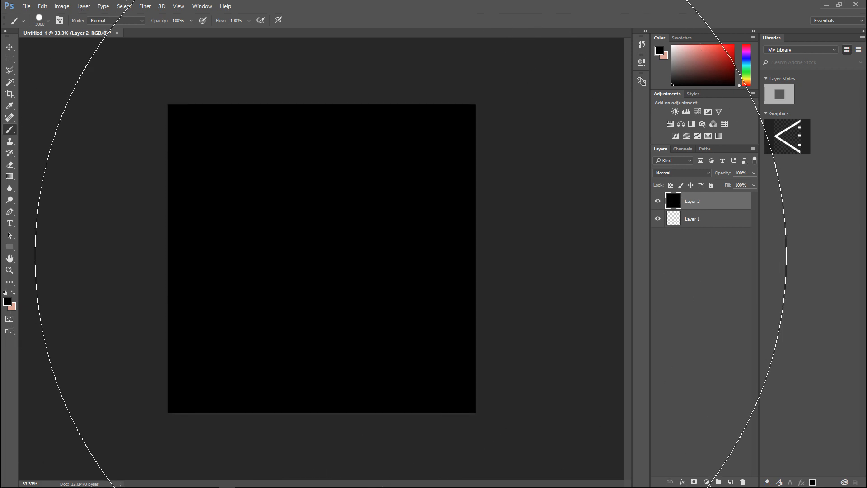
# Set the foreground colour to white and add the text 7.62 MM in Impact at 36 px near the canvas centre
pyautogui.click(7, 302)
pyautogui.moveTo(375, 149); pyautogui.dragTo(338, 95)
pyautogui.click(536, 93)
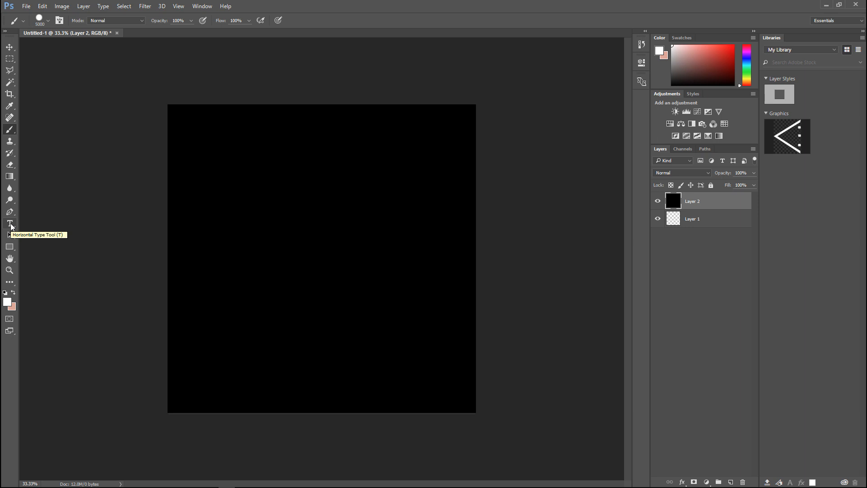
pyautogui.click(10, 223)
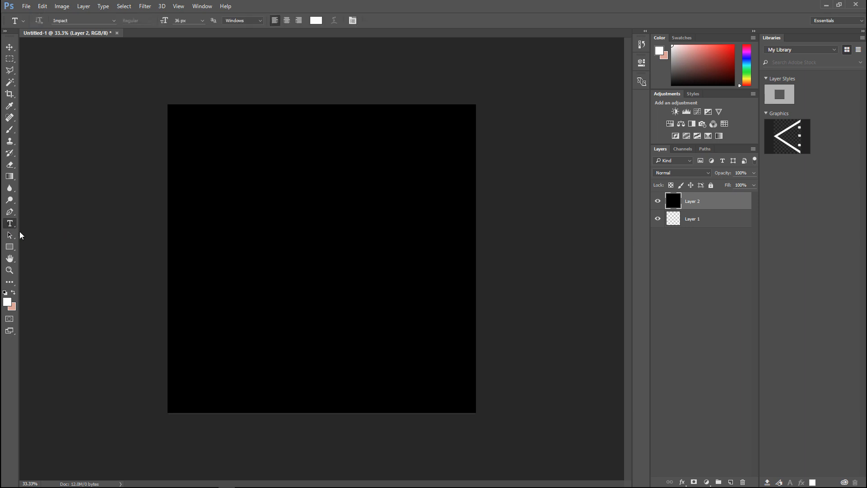
pyautogui.click(294, 280)
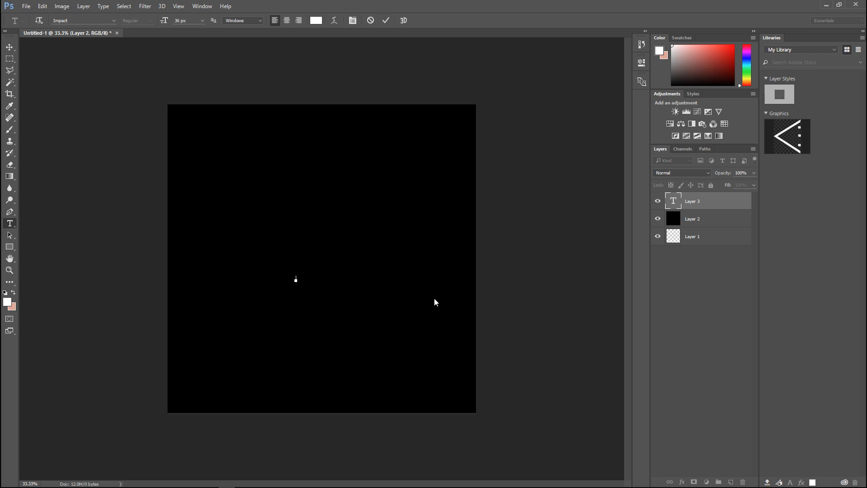
pyautogui.write('7.62 MM')
# Enlarge the 7.62 MM text to about 545% width and 644% height and centre it on the canvas
pyautogui.click(10, 47)
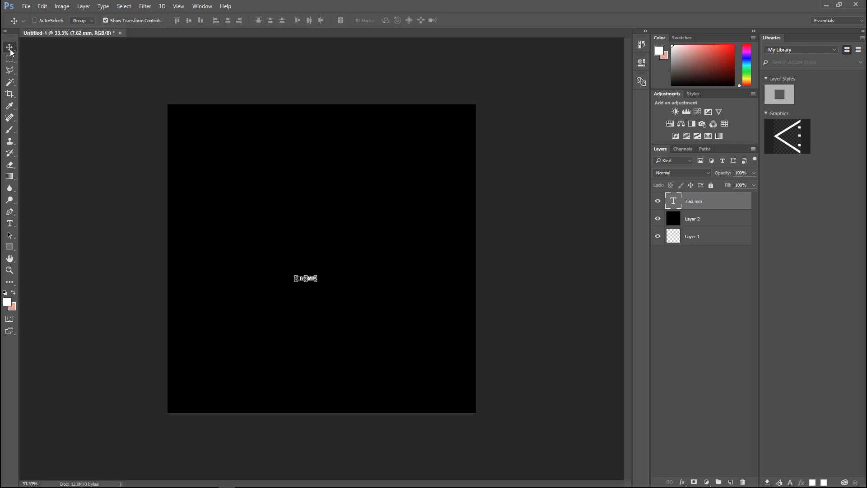
pyautogui.moveTo(319, 274); pyautogui.dragTo(360, 255)
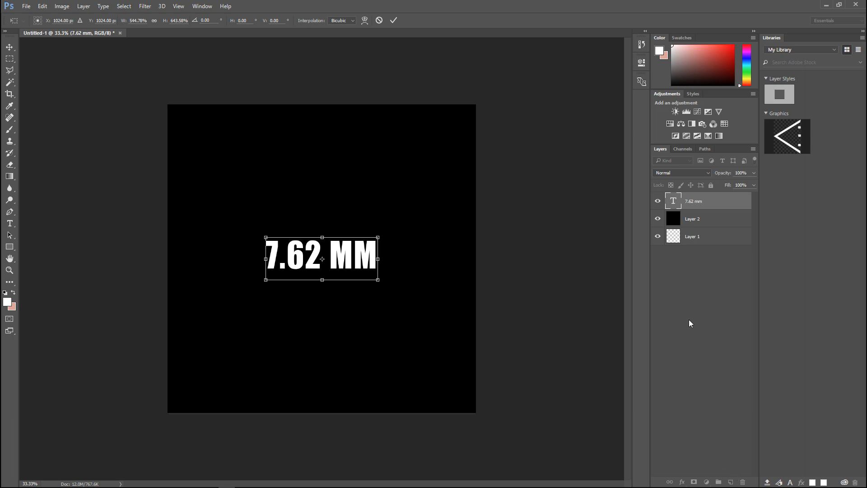
pyautogui.press('Return')
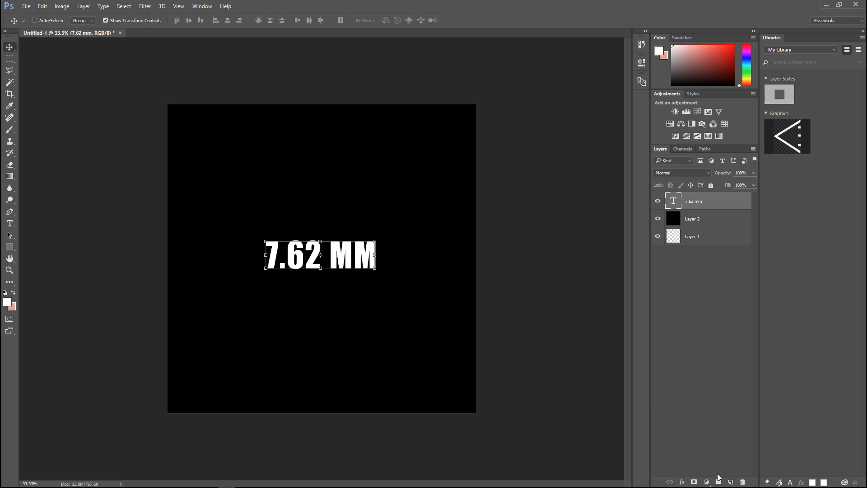
# Add an empty layer above the text and place the ammo image from the 7.62mm Ammo folder as embedded
pyautogui.click(731, 482)
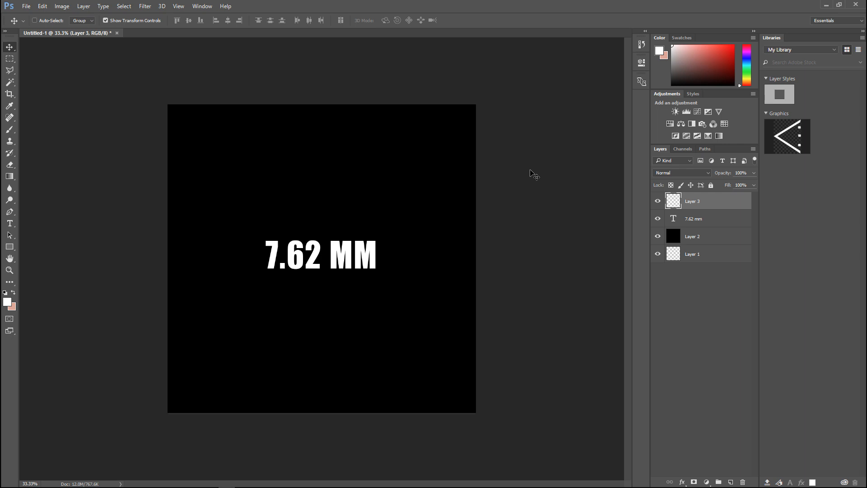
pyautogui.click(26, 7)
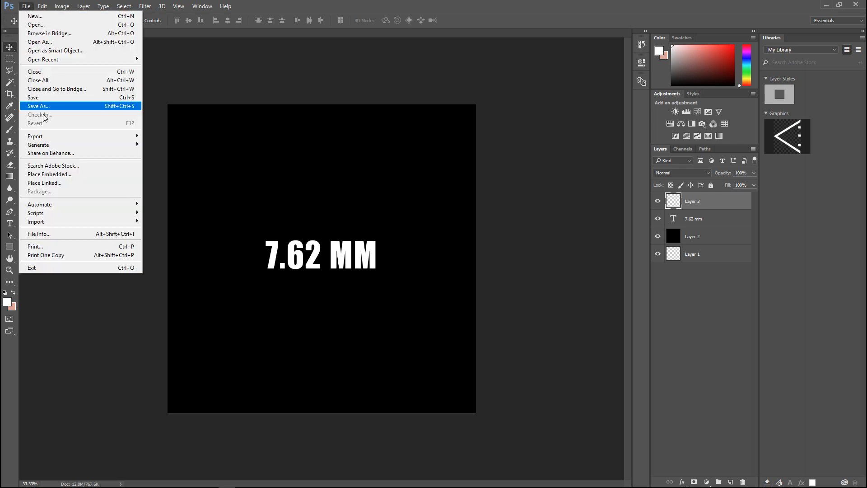
pyautogui.click(66, 179)
pyautogui.click(156, 74)
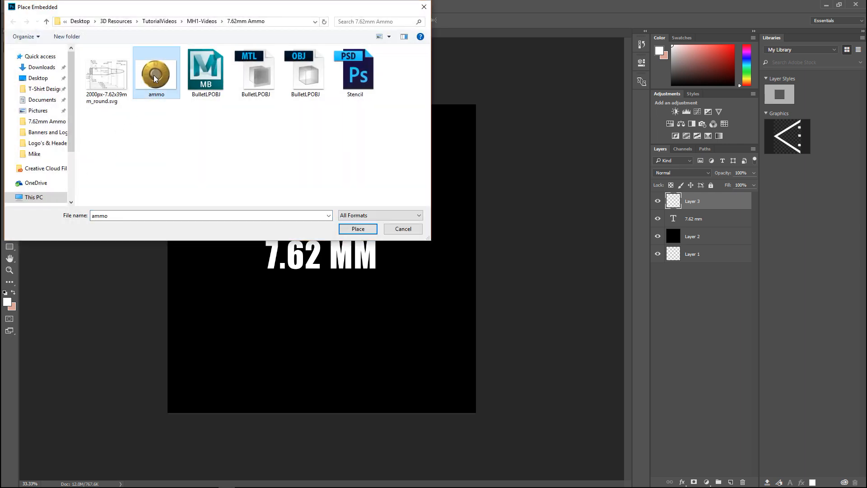
pyautogui.click(357, 229)
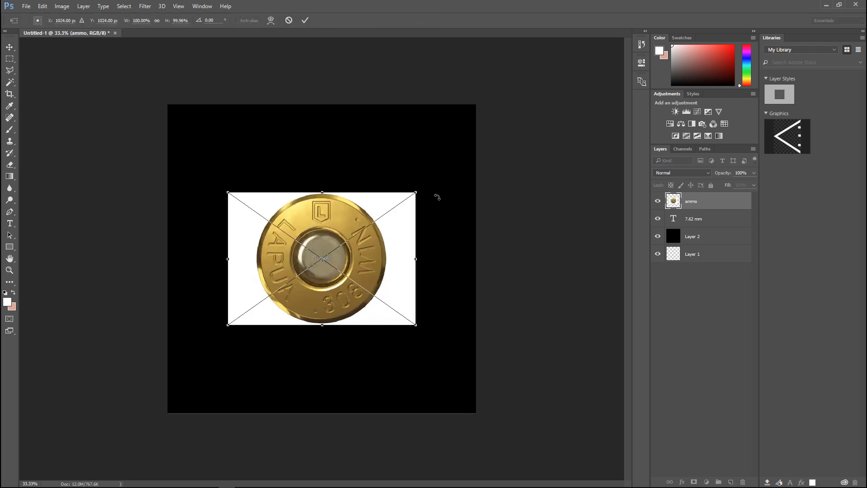
# Scale the ammo image to about 185% width and 192% height, centre it on the canvas, and set its opacity to 48%
pyautogui.moveTo(417, 191); pyautogui.dragTo(582, 67)
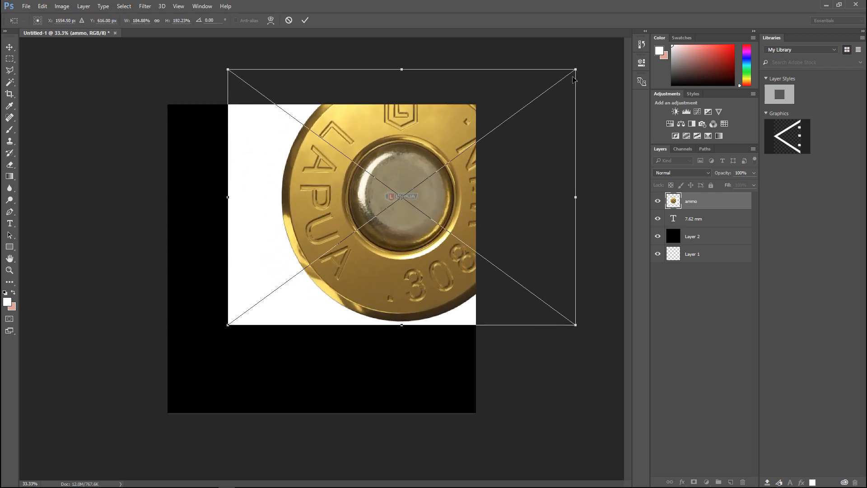
pyautogui.moveTo(500, 172); pyautogui.dragTo(420, 234)
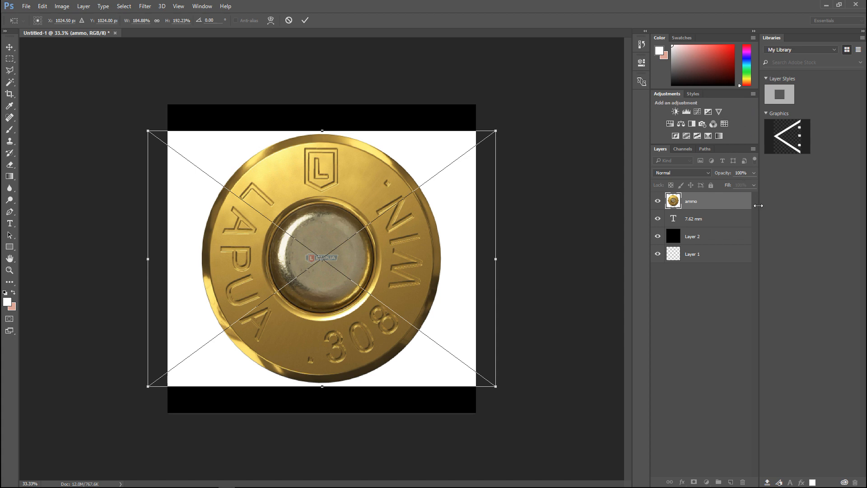
pyautogui.moveTo(724, 174); pyautogui.dragTo(700, 176)
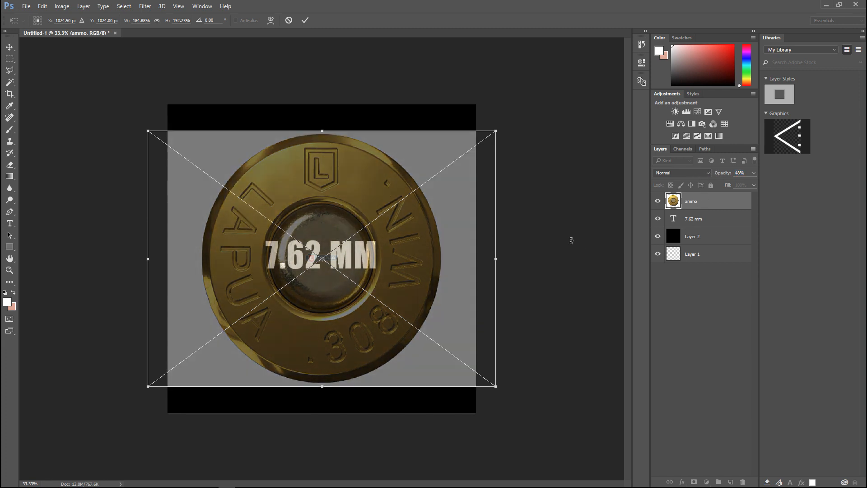
pyautogui.press('Return')
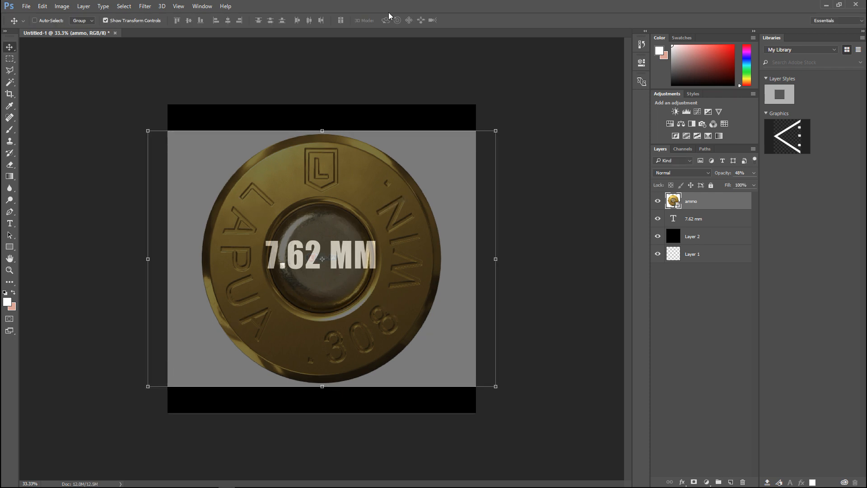
pyautogui.click(124, 6)
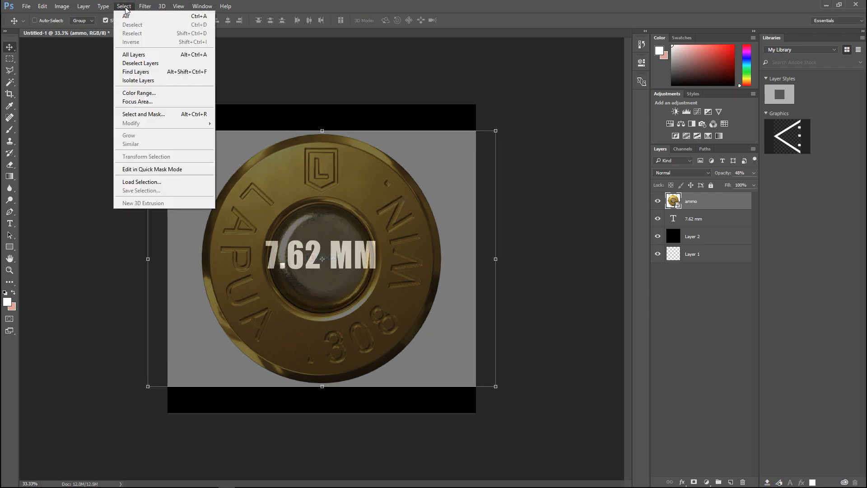
pyautogui.click(149, 66)
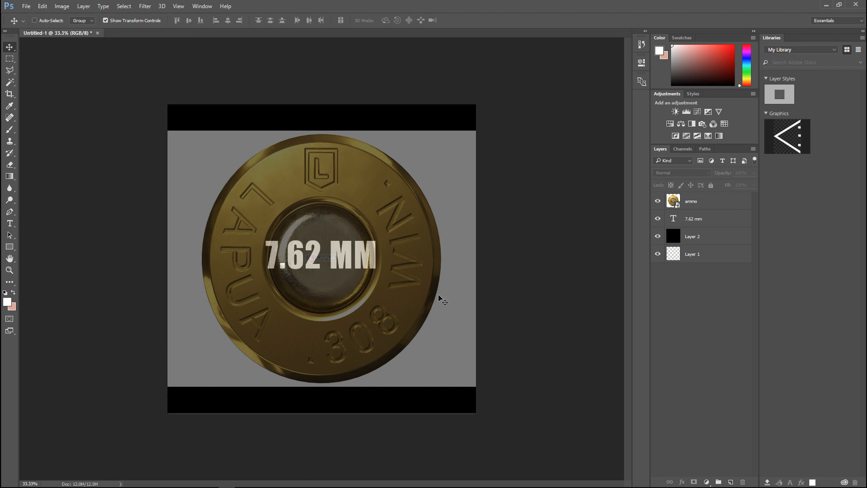
# Warp the 7.62 MM text with the Arc style and raise its bend to 100%
pyautogui.click(696, 220)
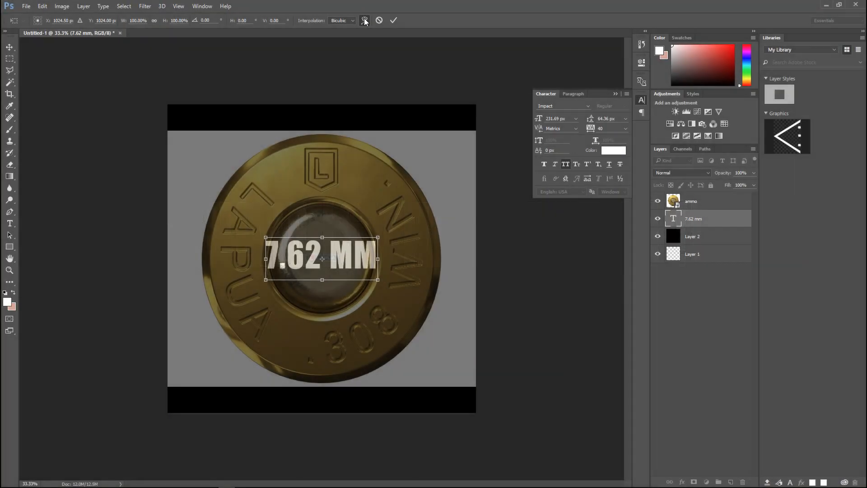
pyautogui.click(365, 20)
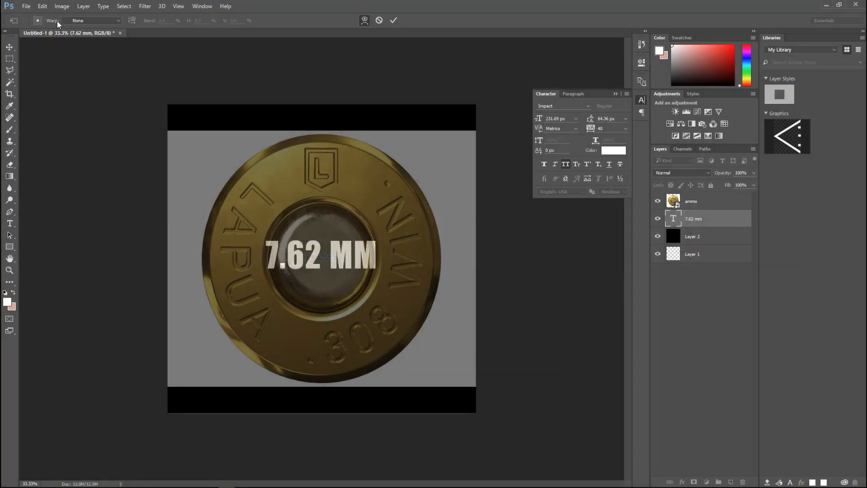
pyautogui.click(118, 20)
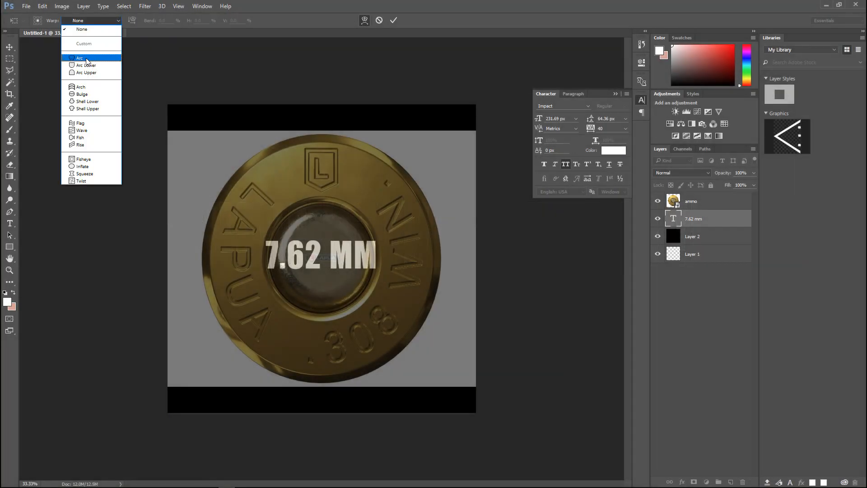
pyautogui.click(88, 58)
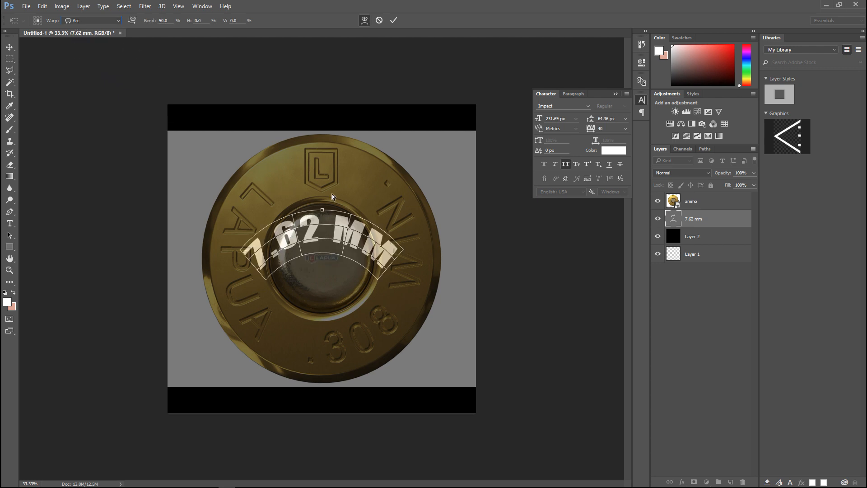
pyautogui.moveTo(323, 210); pyautogui.dragTo(348, 141)
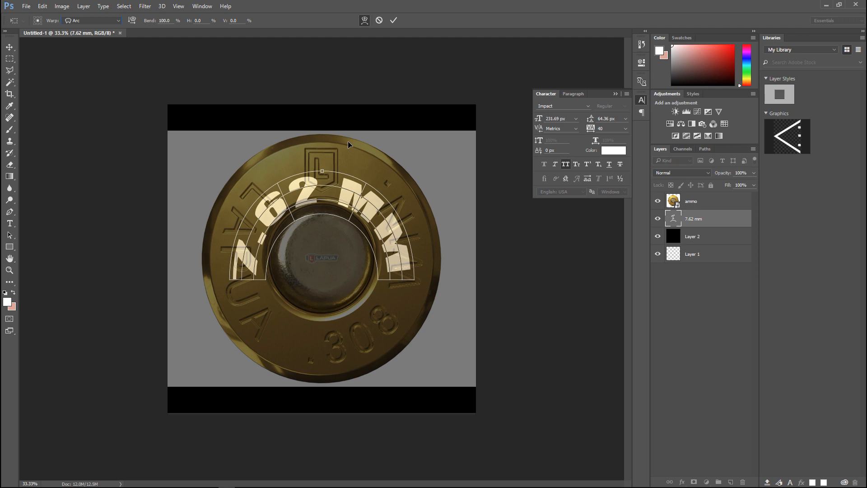
# Move the arched text up onto the cartridge's brass ring, reduce its bend to about 82%, and apply the warp
pyautogui.moveTo(324, 191); pyautogui.dragTo(343, 123)
pyautogui.moveTo(407, 262); pyautogui.dragTo(406, 237)
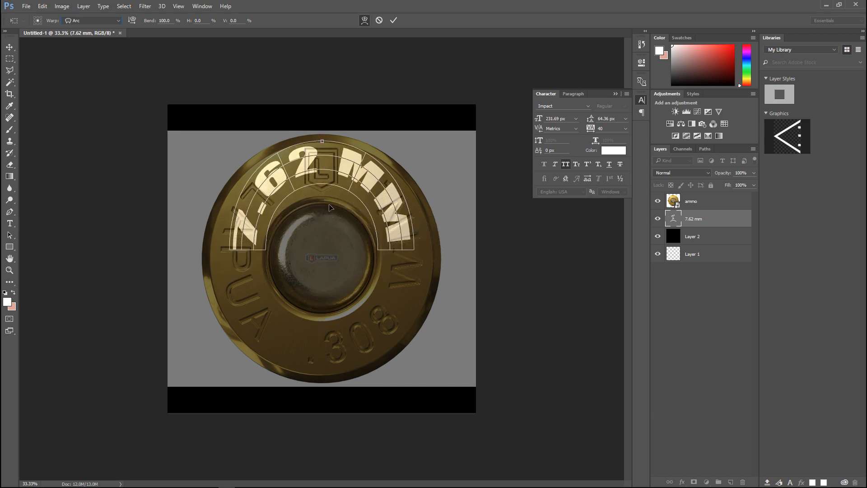
pyautogui.moveTo(321, 149); pyautogui.dragTo(321, 158)
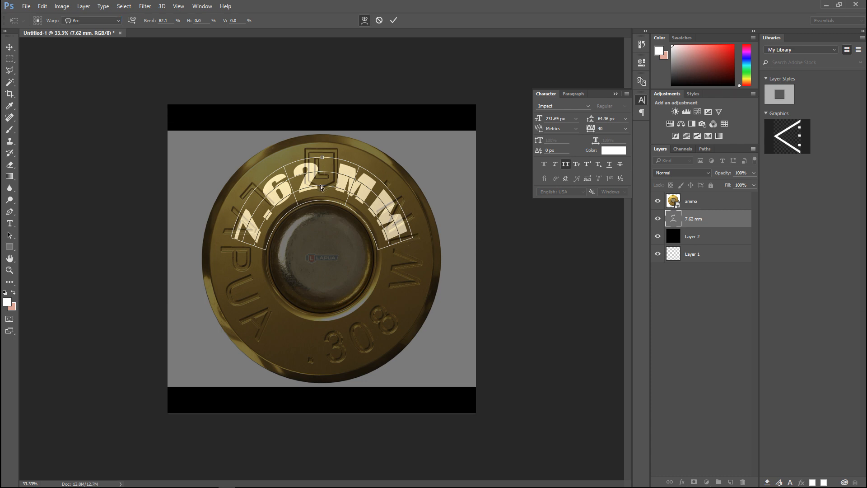
pyautogui.click(121, 7)
pyautogui.click(71, 116)
pyautogui.click(123, 6)
pyautogui.click(63, 130)
pyautogui.press('Return')
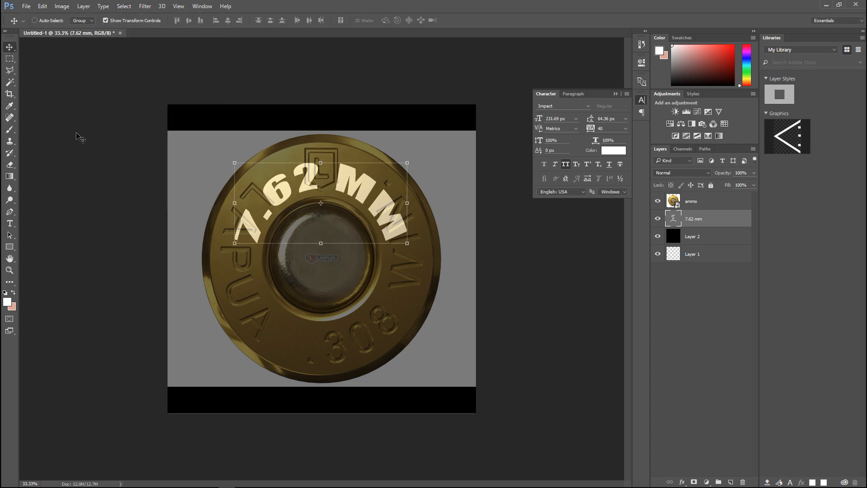
pyautogui.click(123, 6)
pyautogui.click(158, 63)
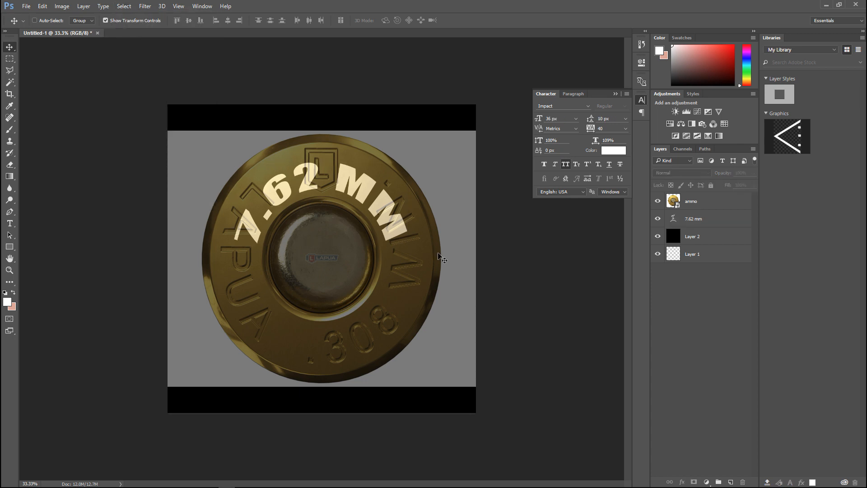
# Delete the ammo reference layer and the empty Layer 1
pyautogui.click(682, 203)
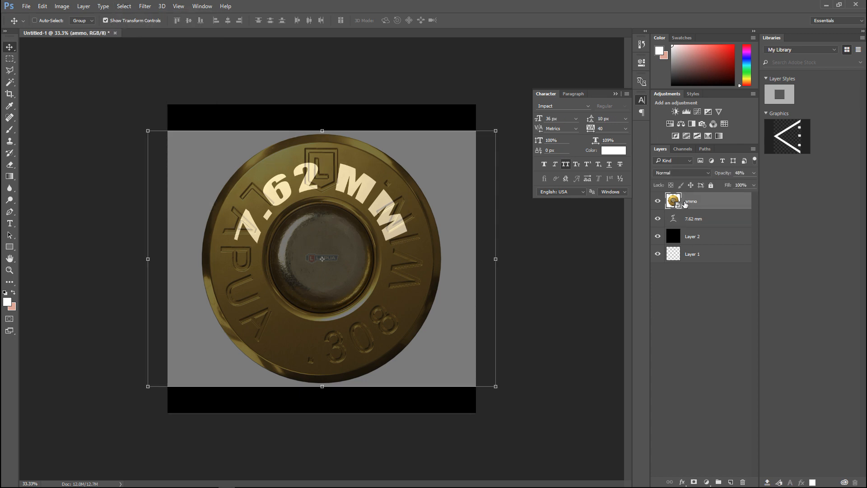
pyautogui.press('Delete')
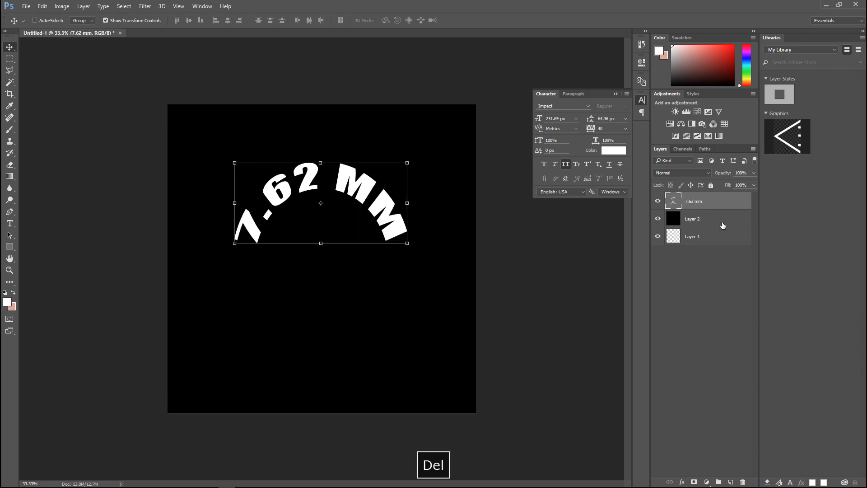
pyautogui.click(688, 241)
pyautogui.press('Delete')
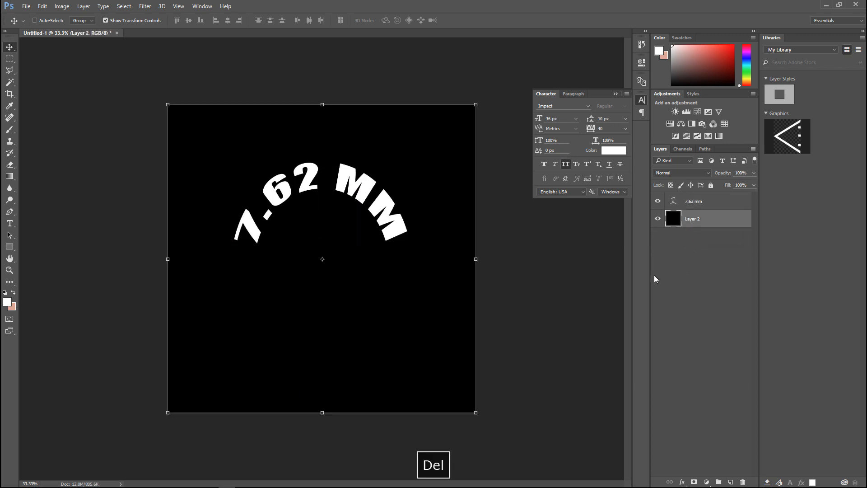
# Merge the 7.62 mm text layer with the black Layer 2 and deselect the merged layer
pyautogui.click(695, 203)
pyautogui.keyDown('shift'); pyautogui.click(695, 221); pyautogui.keyUp('shift')
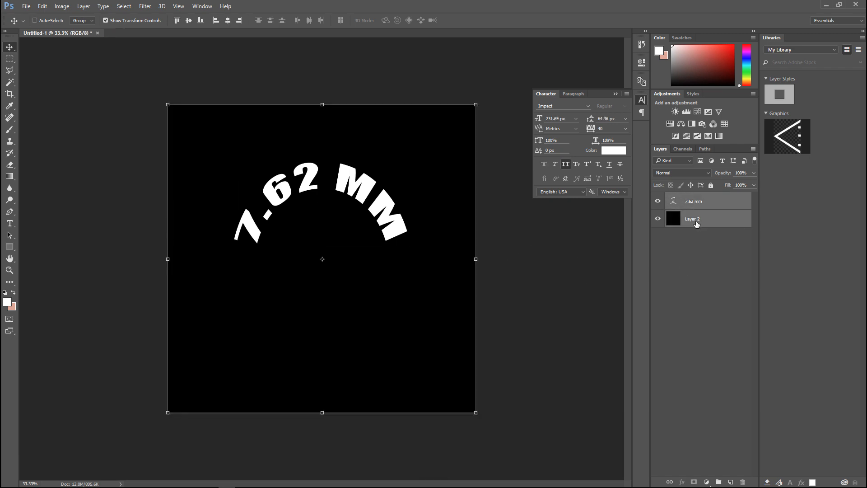
pyautogui.click(83, 7)
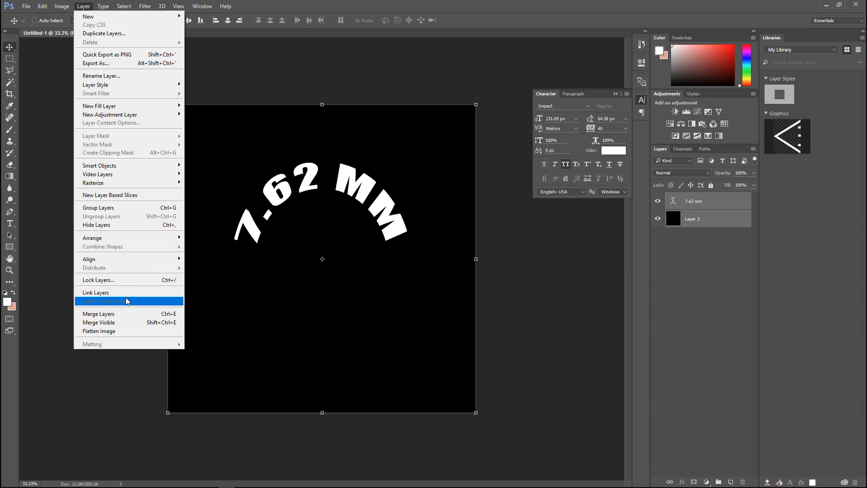
pyautogui.click(114, 315)
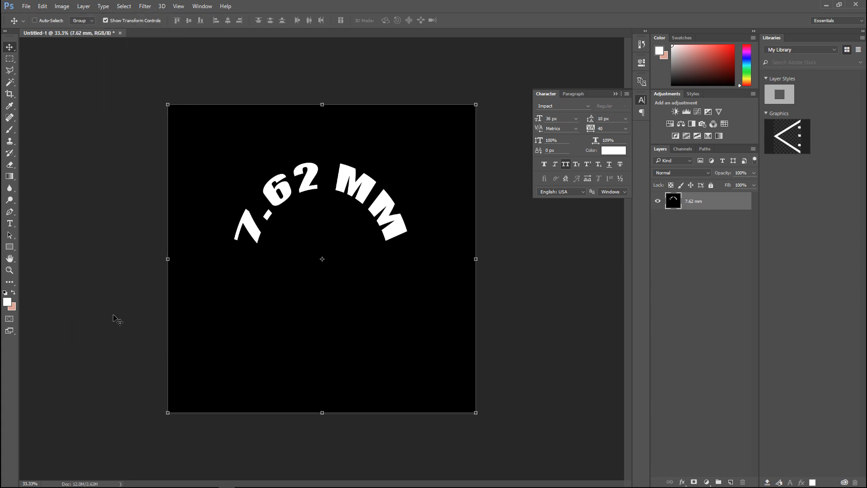
pyautogui.click(125, 6)
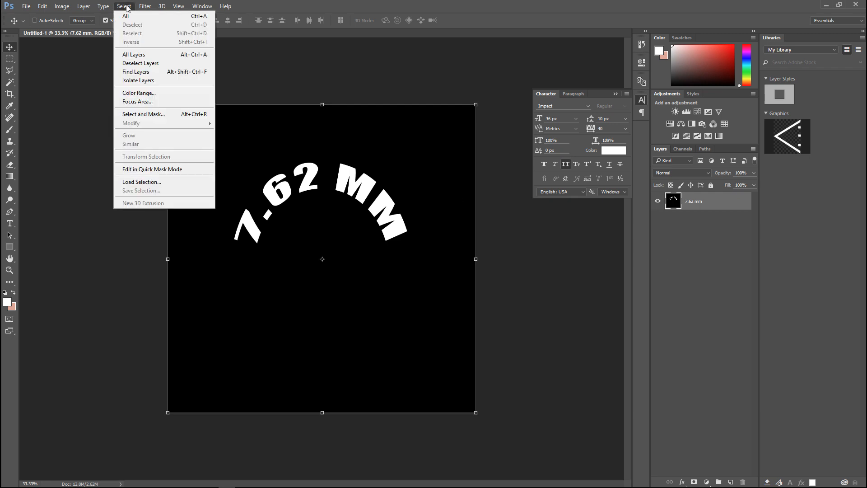
pyautogui.click(154, 63)
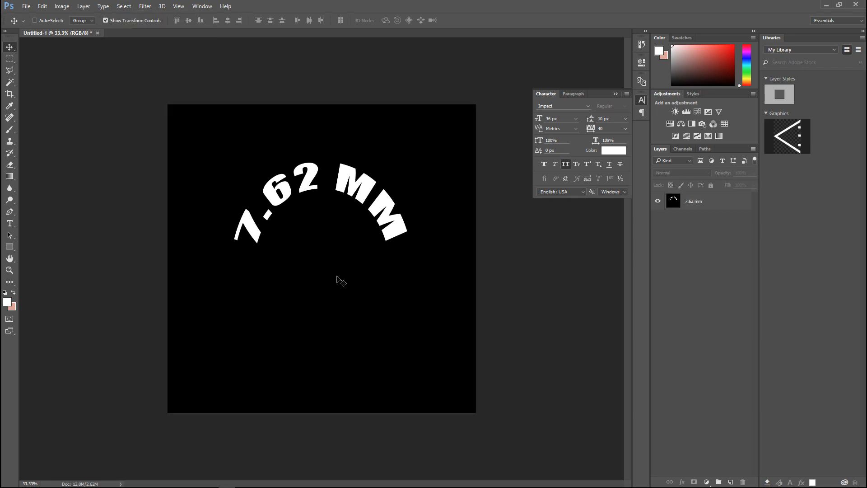
# Save the document as Stencil in Photoshop format in the 7.62mm Ammo folder, replacing the existing file
pyautogui.click(26, 8)
pyautogui.click(48, 104)
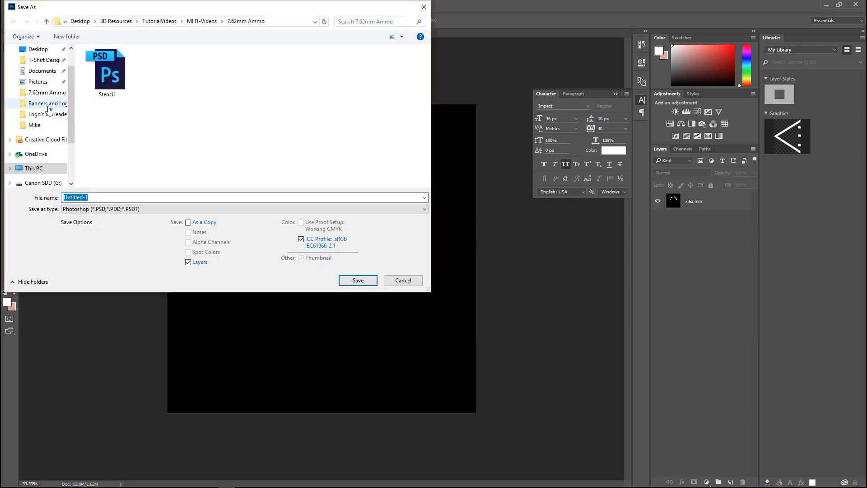
pyautogui.click(108, 75)
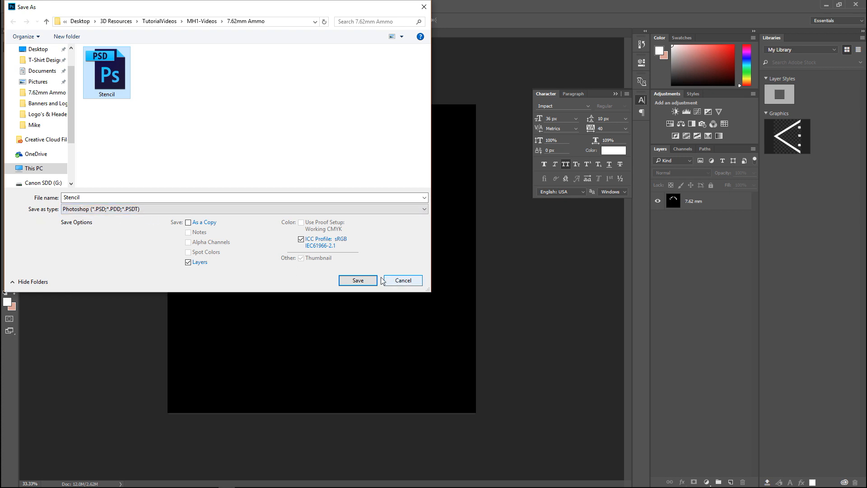
pyautogui.click(359, 284)
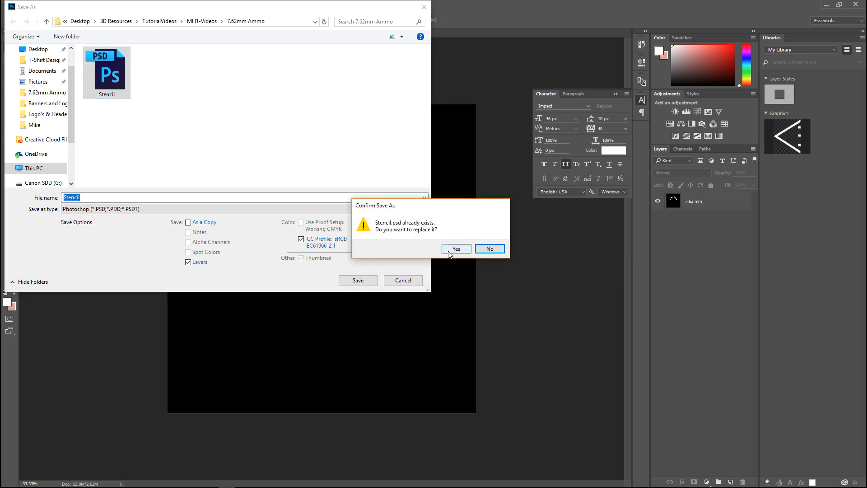
pyautogui.click(453, 248)
pyautogui.click(482, 144)
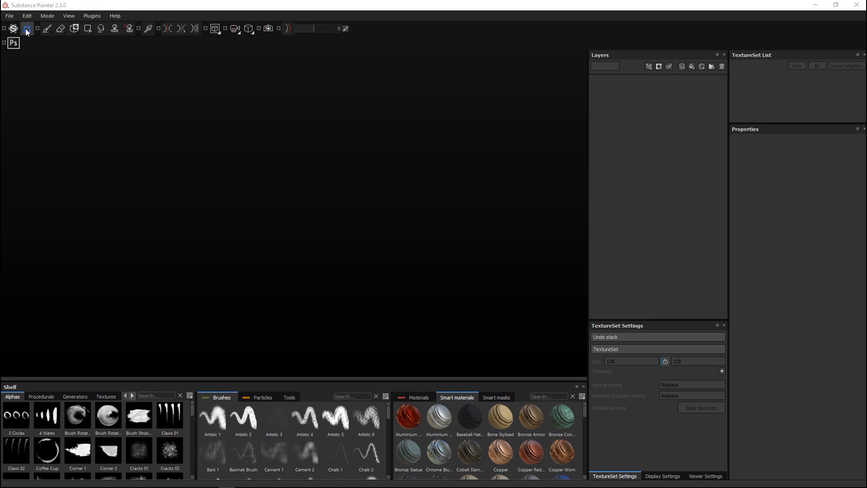
# In Substance Painter, create a new pbr-metal-rough project from the BulletLPOBJ mesh with a document resolution of 2048
pyautogui.click(9, 16)
pyautogui.click(16, 26)
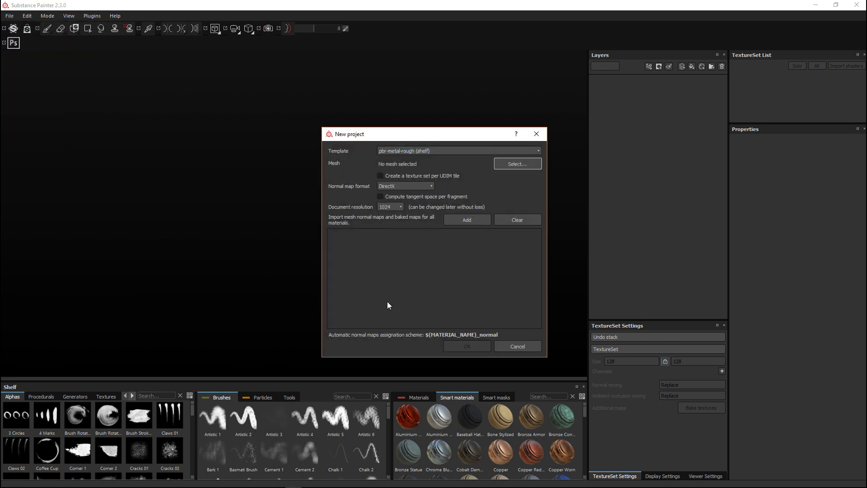
pyautogui.click(392, 197)
pyautogui.click(390, 210)
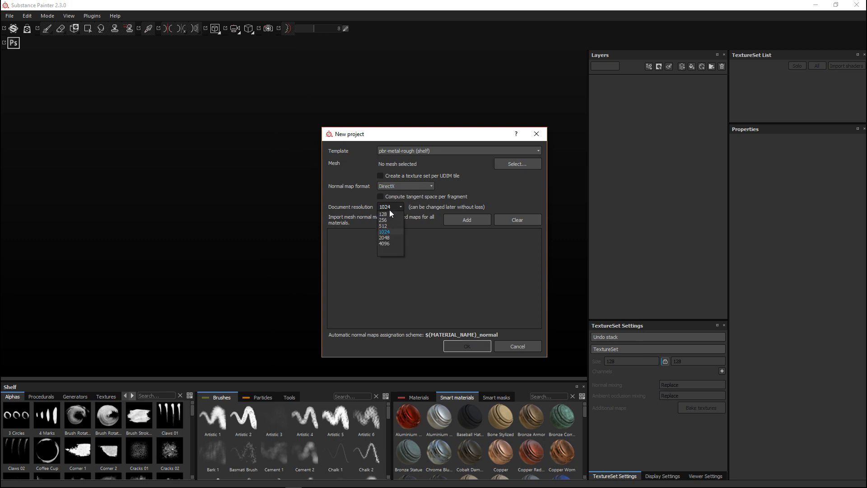
pyautogui.click(389, 237)
pyautogui.click(517, 164)
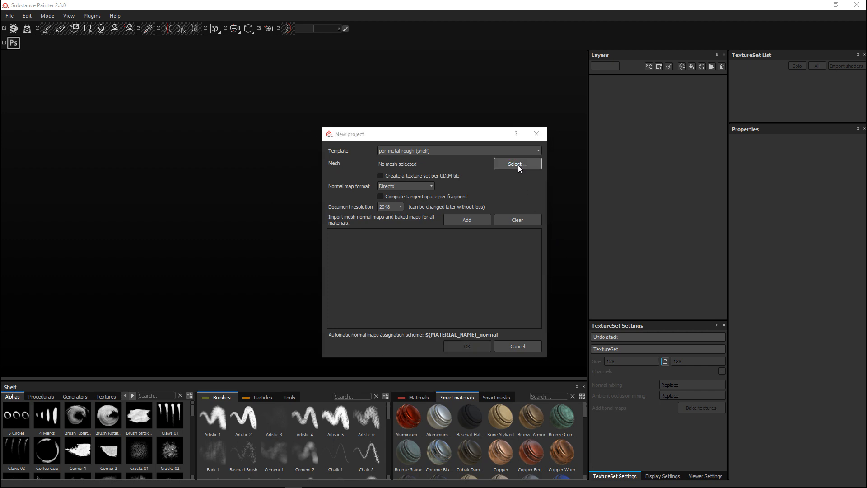
pyautogui.click(477, 215)
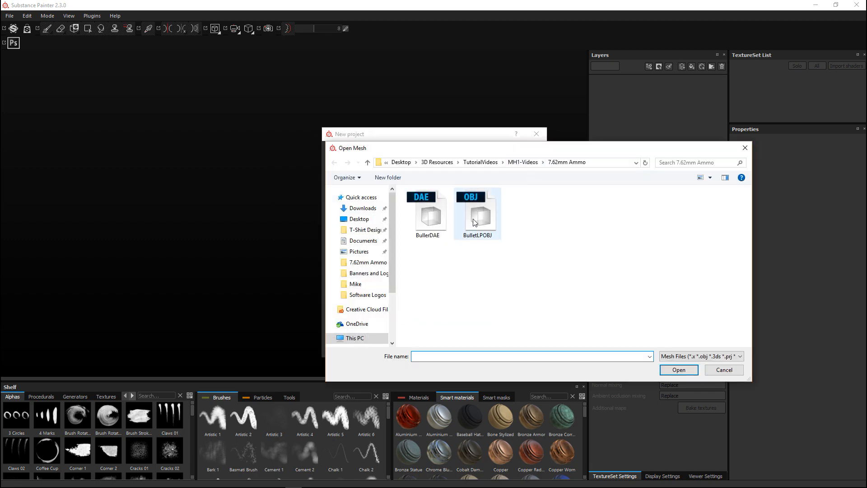
pyautogui.click(677, 370)
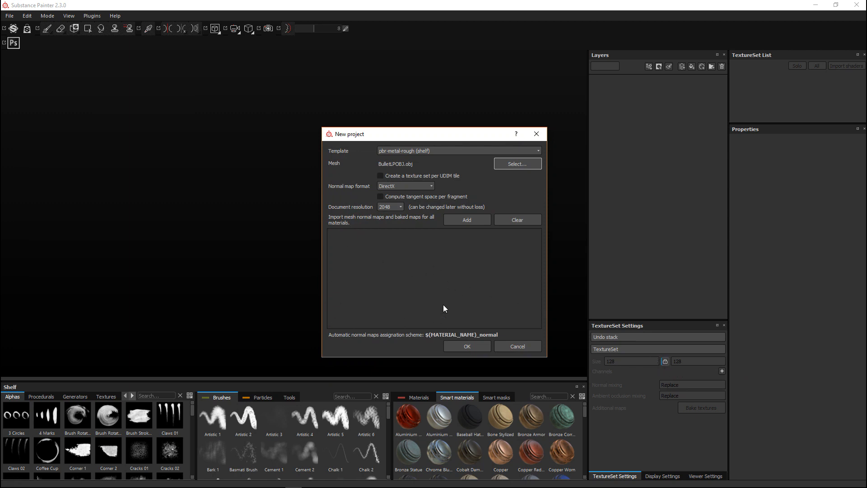
pyautogui.click(464, 346)
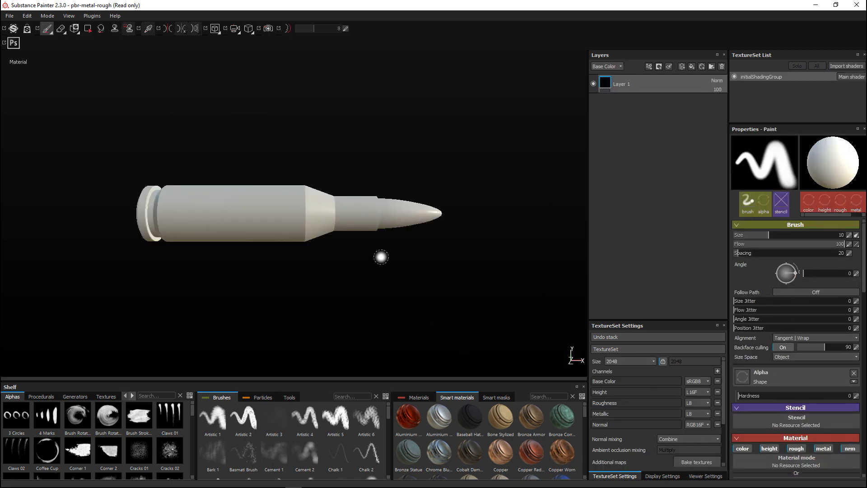
# Import the Stencil image into the alphas shelf for the current session only
pyautogui.moveTo(347, 270)
pyautogui.keyDown('alt'); pyautogui.mouseDown()
pyautogui.moveTo(420, 239)
pyautogui.moveTo(465, 300)
pyautogui.moveTo(344, 316)
pyautogui.moveTo(215, 308)
pyautogui.moveTo(379, 299)
pyautogui.moveTo(373, 325)
pyautogui.moveTo(459, 285)
pyautogui.moveTo(412, 314)
pyautogui.moveTo(434, 310)
pyautogui.moveTo(429, 325)
pyautogui.mouseUp(); pyautogui.keyUp('alt')
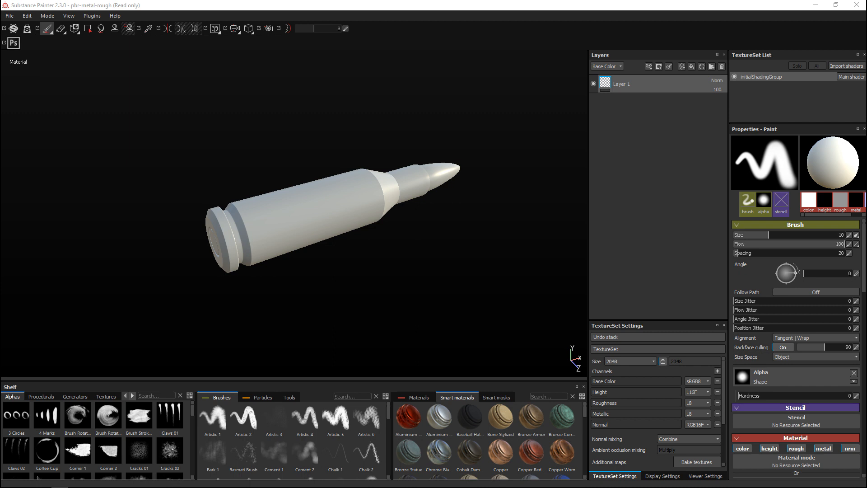
pyautogui.moveTo(866, 153); pyautogui.dragTo(84, 456)
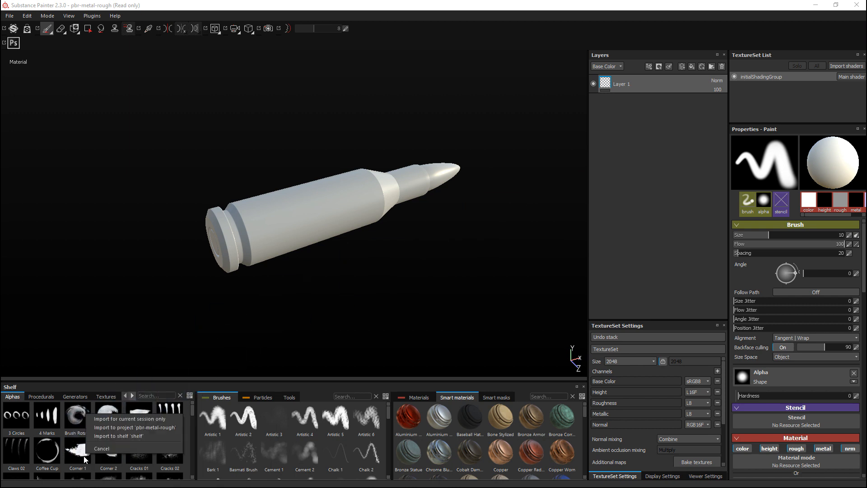
pyautogui.click(153, 419)
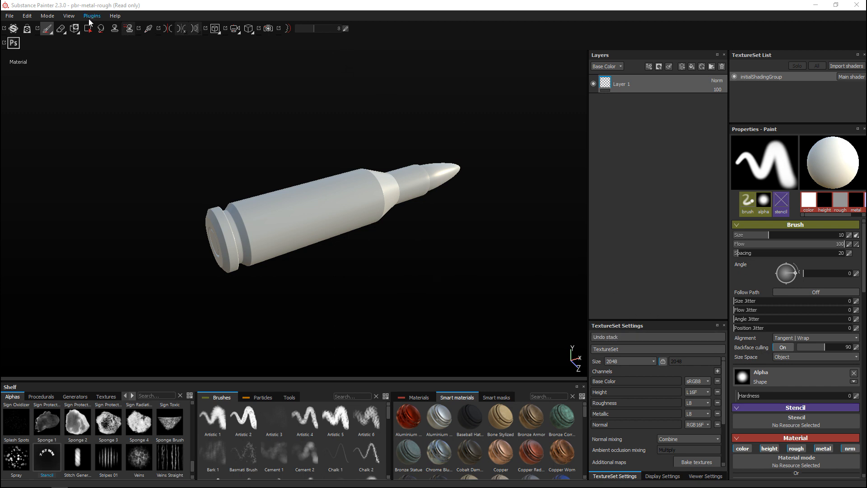
# Reset the interface layout and bake all additional maps for the cartridge with an output size of 2048x2048
pyautogui.click(70, 17)
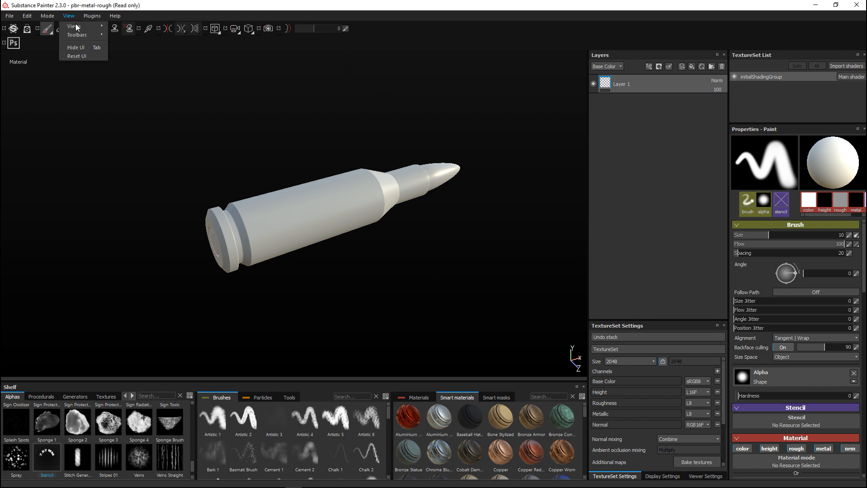
pyautogui.click(85, 56)
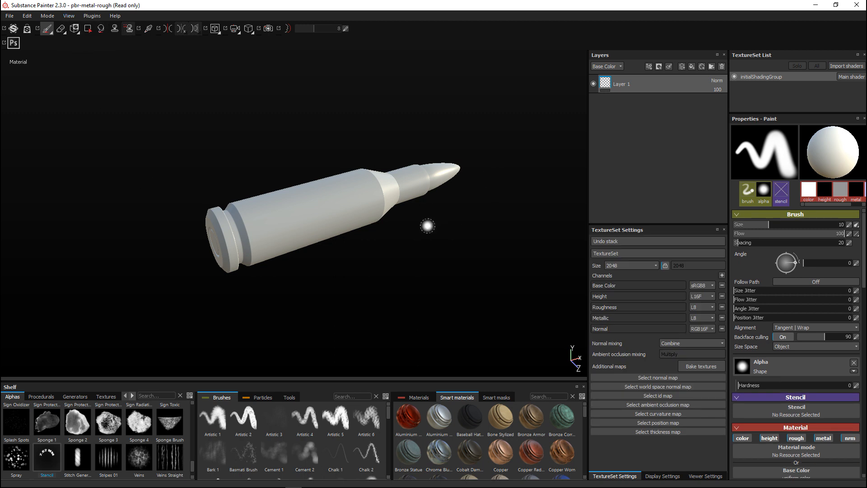
pyautogui.click(705, 367)
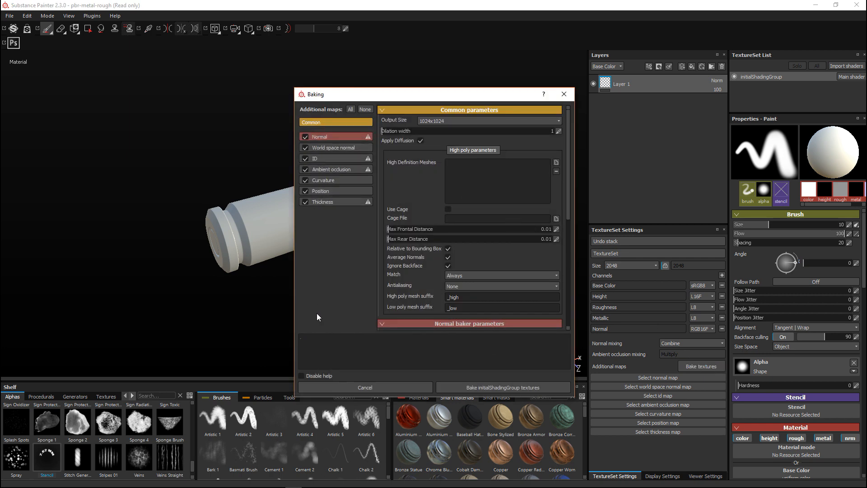
pyautogui.click(438, 122)
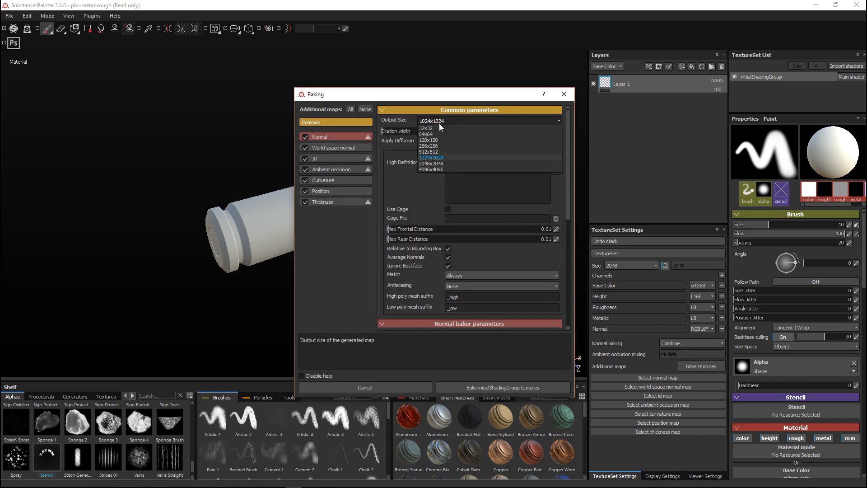
pyautogui.click(447, 162)
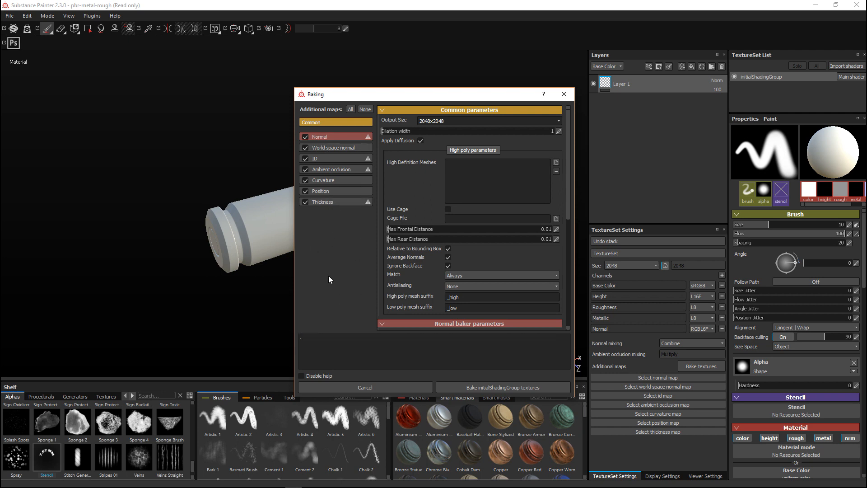
pyautogui.click(506, 387)
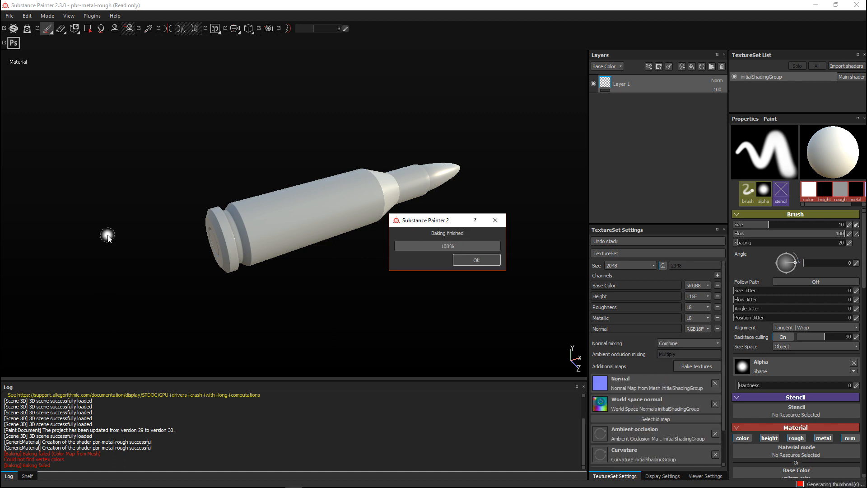
pyautogui.press('Return')
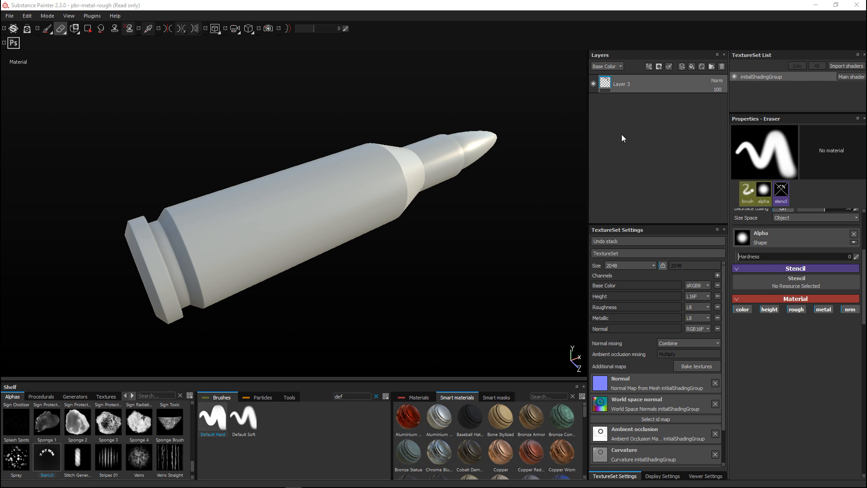
pyautogui.moveTo(379, 207)
pyautogui.keyDown('alt'); pyautogui.mouseDown()
pyautogui.moveTo(405, 262)
pyautogui.moveTo(393, 248)
pyautogui.moveTo(382, 258)
pyautogui.moveTo(341, 255)
pyautogui.moveTo(320, 266)
pyautogui.mouseUp(); pyautogui.keyUp('alt')
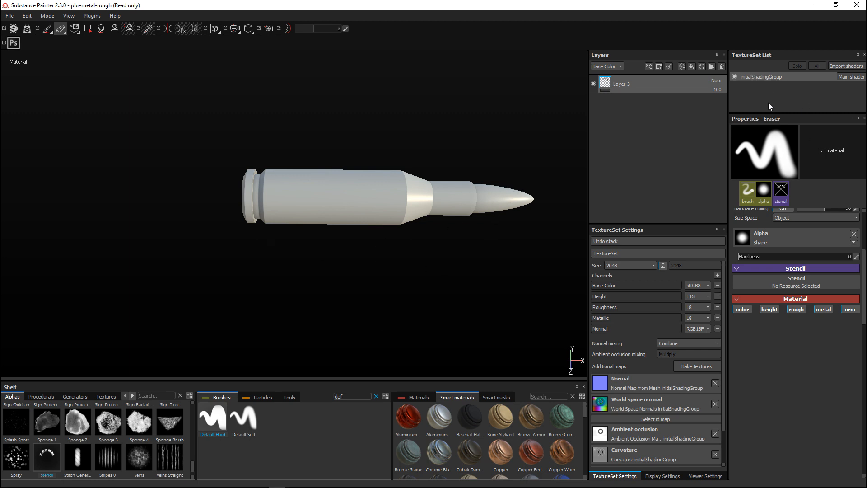
pyautogui.click(733, 77)
pyautogui.click(734, 77)
pyautogui.press('F9')
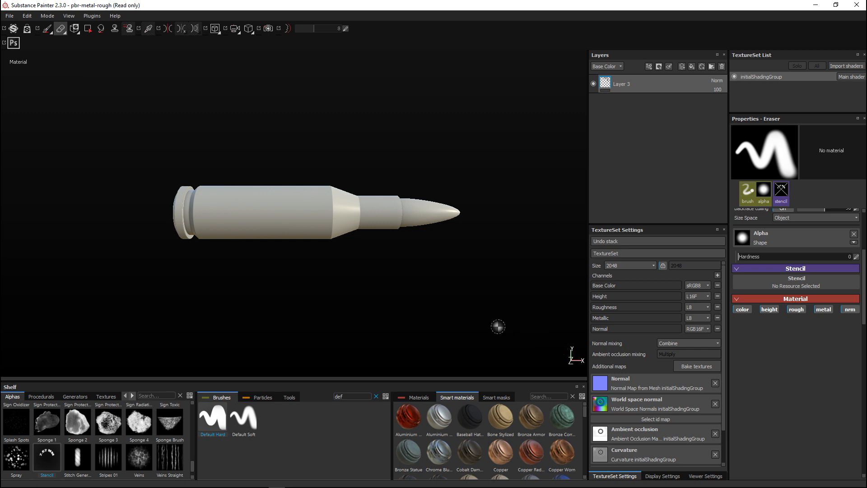
# Search the smart materials for copper and add Copper Red Bleached to the layer stack below Layer 3
pyautogui.click(551, 396)
pyautogui.write('copper')
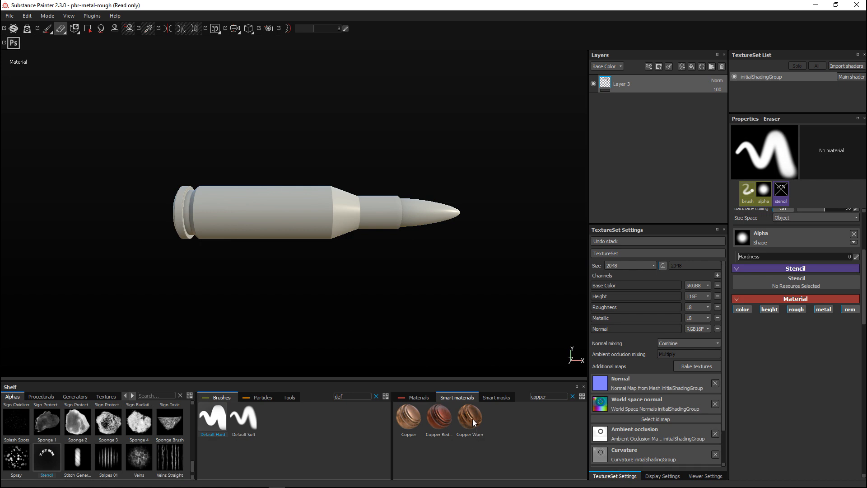
pyautogui.moveTo(437, 422); pyautogui.dragTo(641, 161)
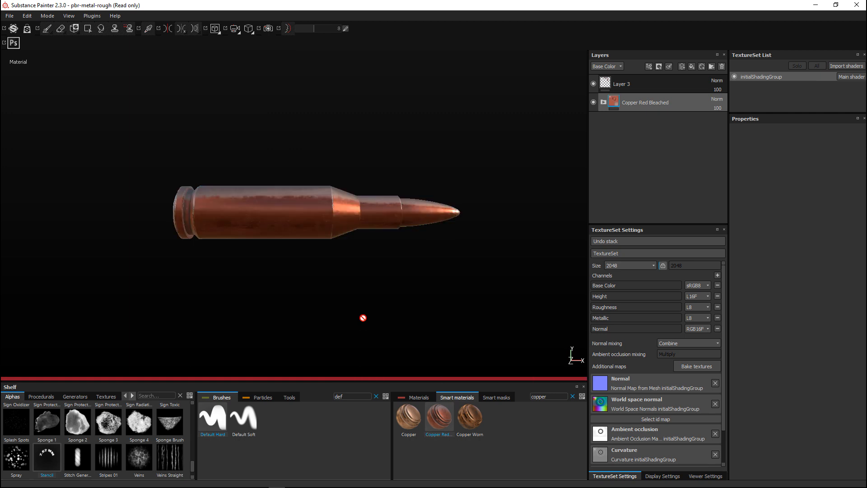
# Expand the Copper Red Bleached group and set the height of its Edges Damages layer to about -0.5
pyautogui.keyDown('alt'); pyautogui.moveTo(243, 302); pyautogui.dragTo(379, 316); pyautogui.keyUp('alt')
pyautogui.scroll(5, 259, 298)
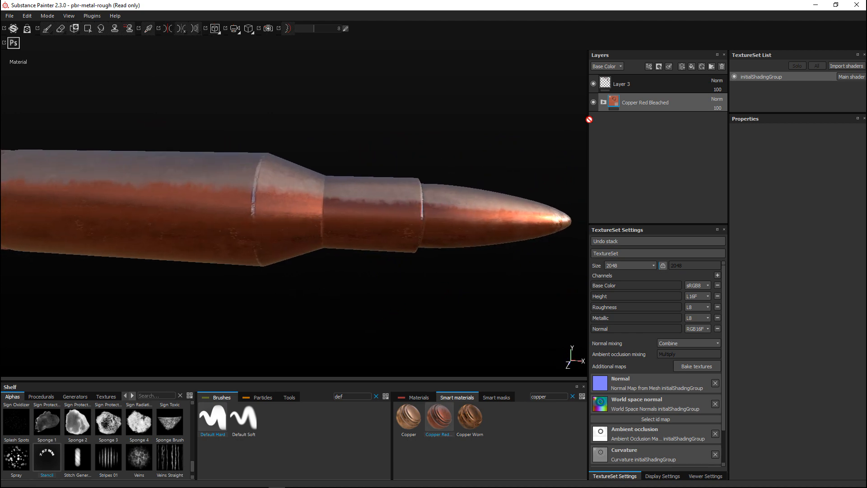
pyautogui.click(603, 103)
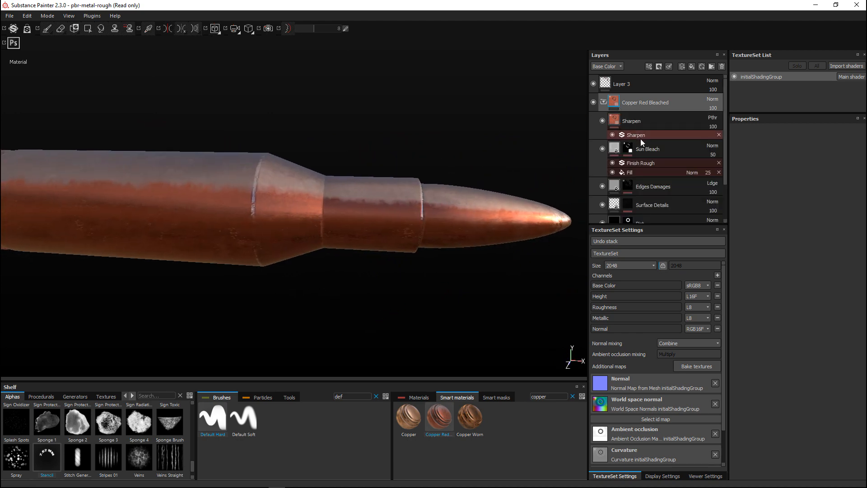
pyautogui.scroll(-1, 670, 171)
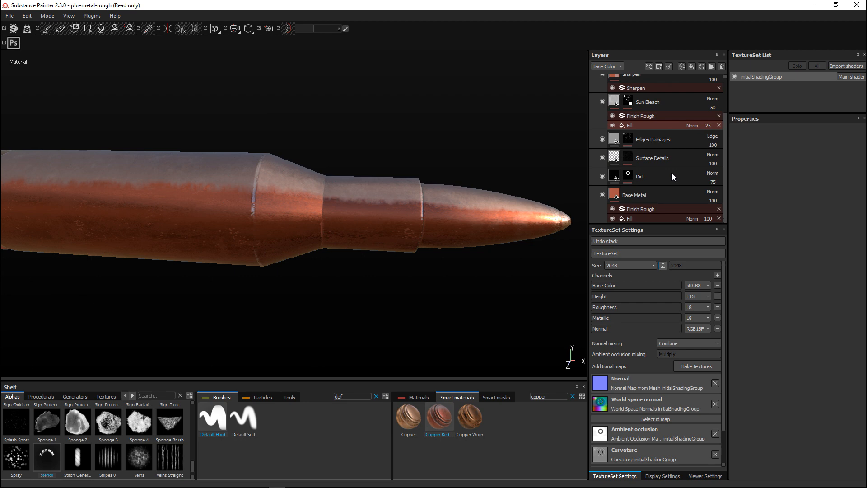
pyautogui.click(655, 139)
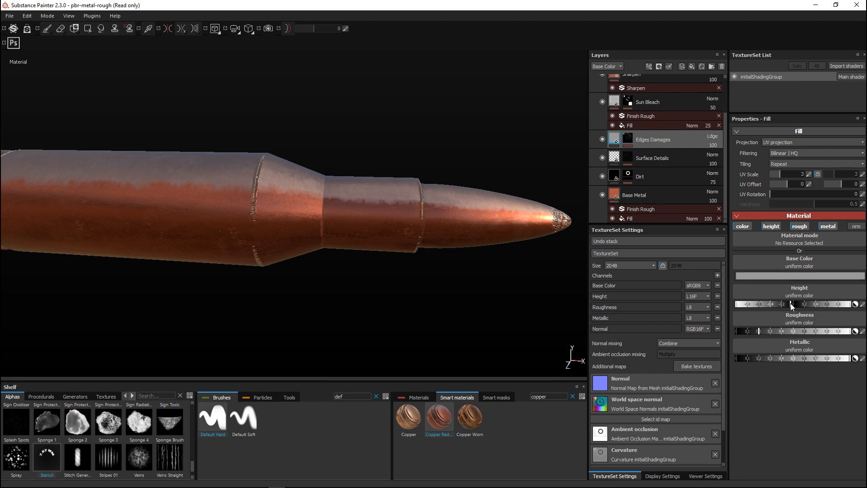
pyautogui.click(765, 305)
pyautogui.scroll(2, 379, 291)
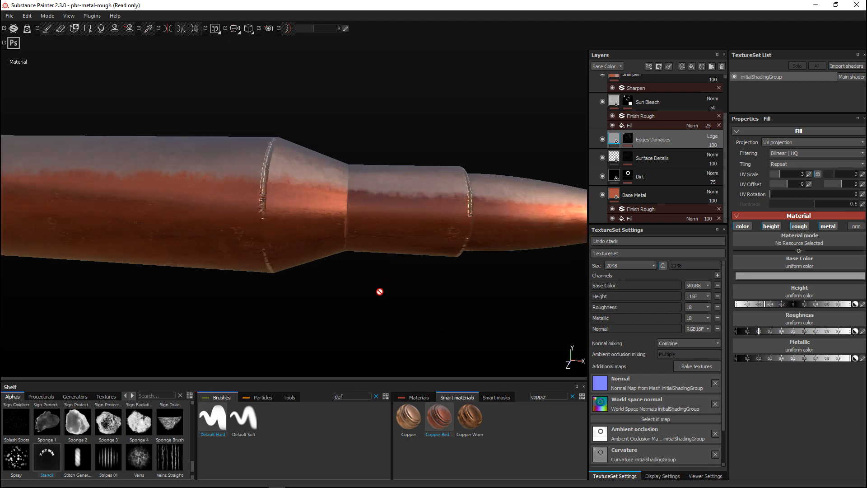
pyautogui.scroll(-3, 379, 292)
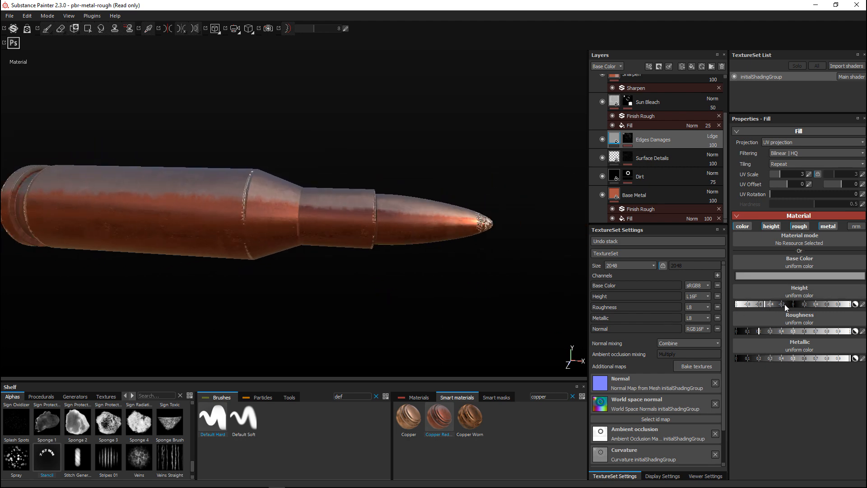
# Set the height of the Edges Damages layer in the Copper Red Bleached group to about 0
pyautogui.click(790, 306)
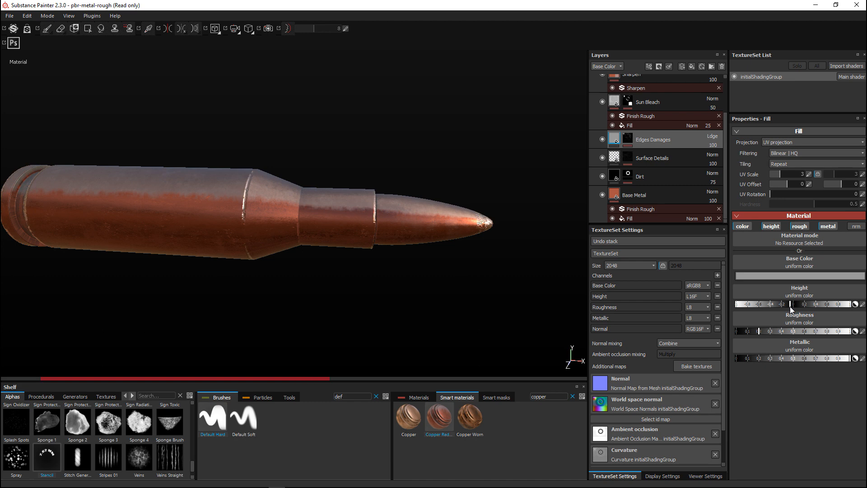
pyautogui.scroll(1, 350, 284)
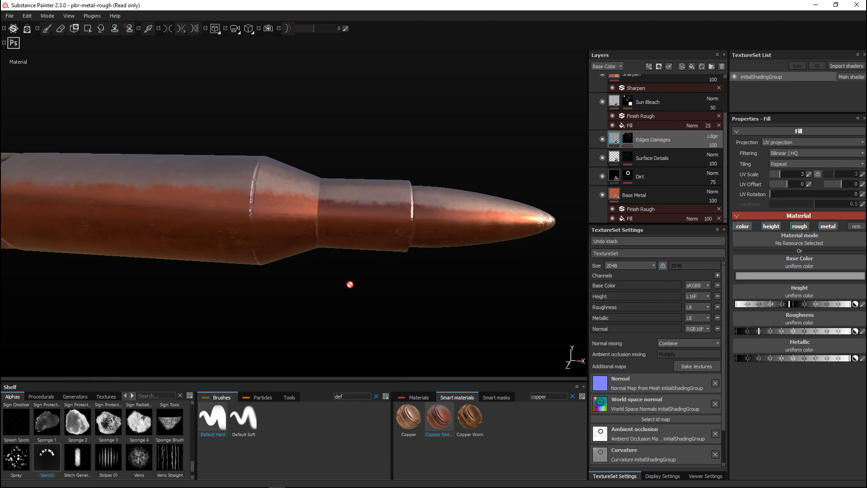
pyautogui.scroll(-2, 351, 287)
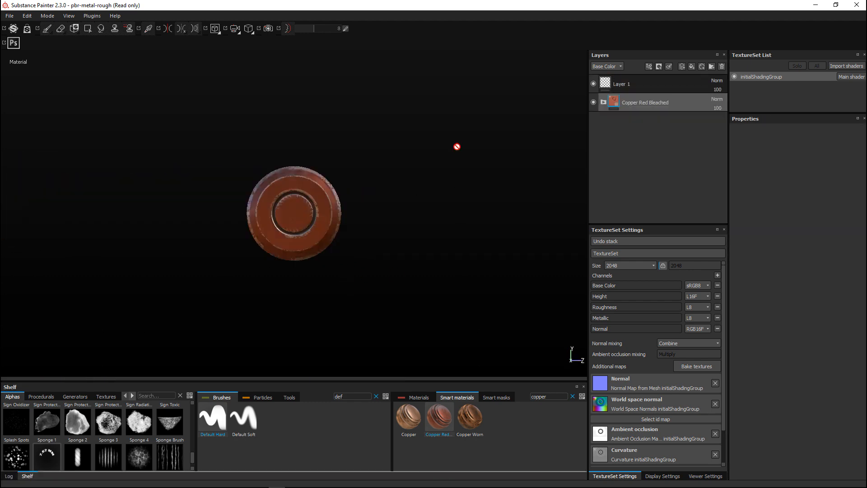
pyautogui.press('F9')
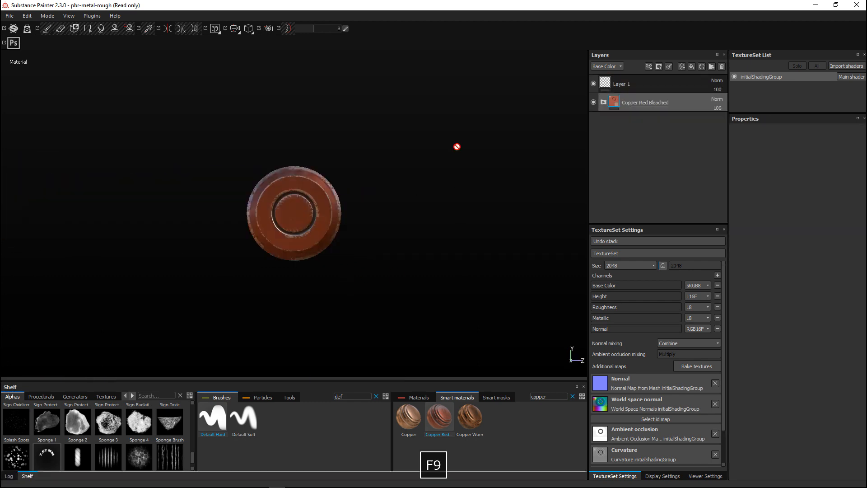
# Add a paint layer directly above Copper Red Bleached, search the brushes for "defaul" and choose the Default Hard brush
pyautogui.scroll(1, 482, 205)
pyautogui.scroll(-2, 482, 205)
pyautogui.scroll(2, 482, 205)
pyautogui.moveTo(482, 205)
pyautogui.keyDown('alt'); pyautogui.mouseDown()
pyautogui.moveTo(452, 221)
pyautogui.moveTo(416, 221)
pyautogui.moveTo(486, 204)
pyautogui.moveTo(473, 205)
pyautogui.moveTo(474, 217)
pyautogui.mouseUp(); pyautogui.keyUp('alt')
pyautogui.moveTo(363, 395); pyautogui.dragTo(284, 401)
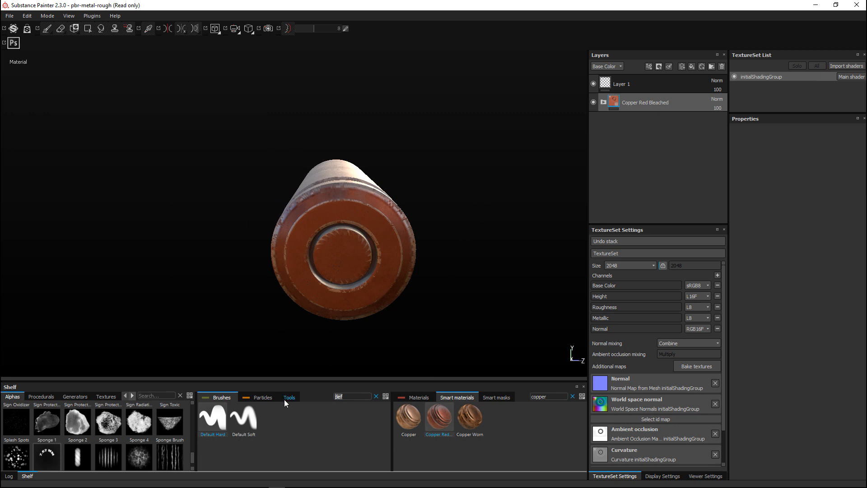
pyautogui.write('a')
pyautogui.click(682, 67)
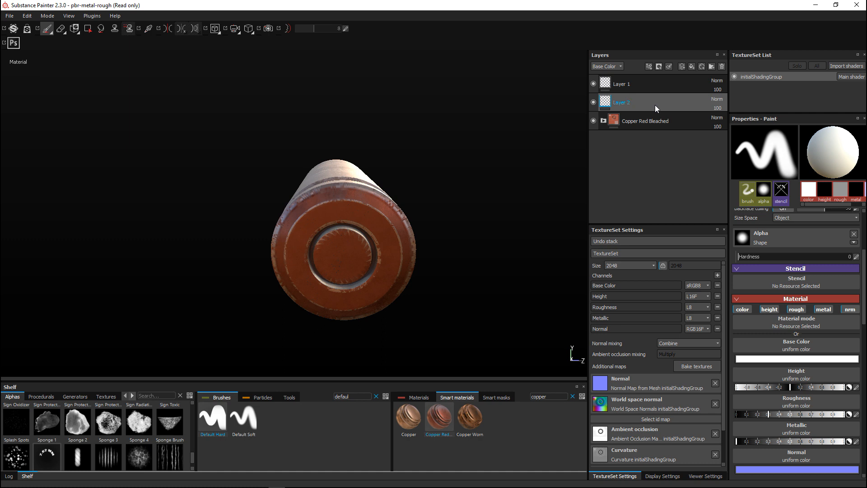
pyautogui.click(214, 424)
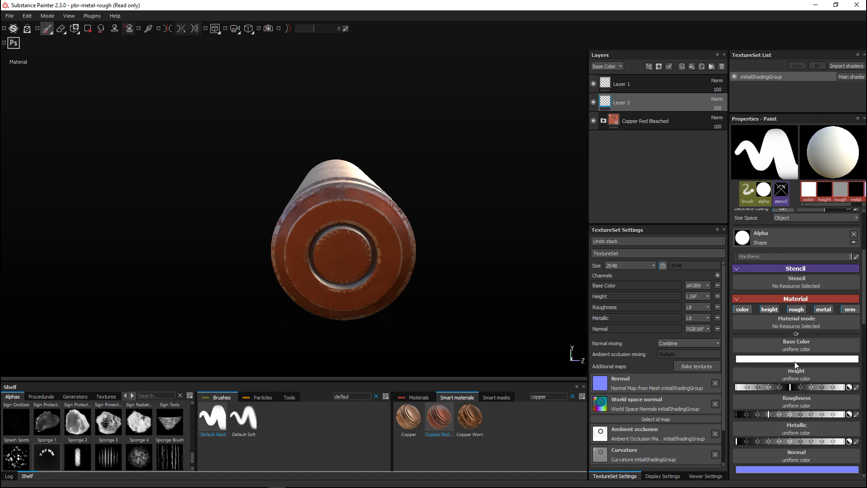
# Align the flat base of the cartridge squarely to the view for stencil painting
pyautogui.scroll(3, 809, 318)
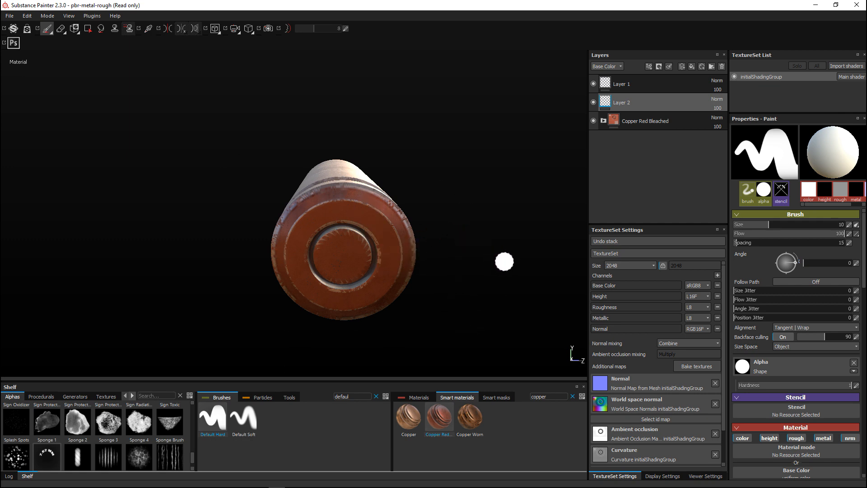
pyautogui.press('alt')
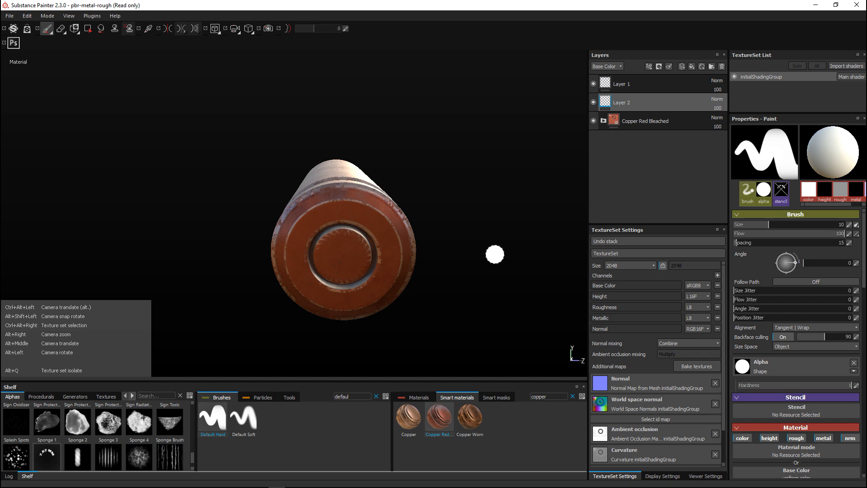
pyautogui.keyDown('alt'); pyautogui.moveTo(492, 251); pyautogui.dragTo(477, 248); pyautogui.keyUp('alt')
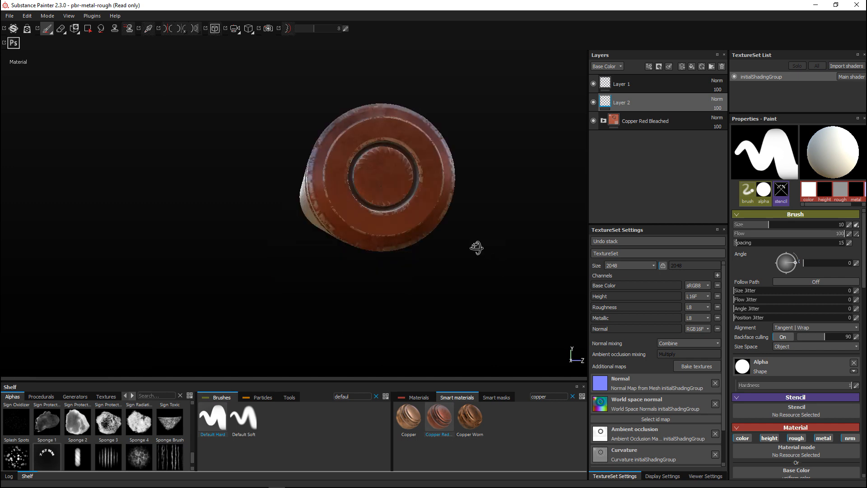
pyautogui.keyDown('alt'); pyautogui.moveTo(486, 257); pyautogui.dragTo(446, 285, button='middle'); pyautogui.keyUp('alt')
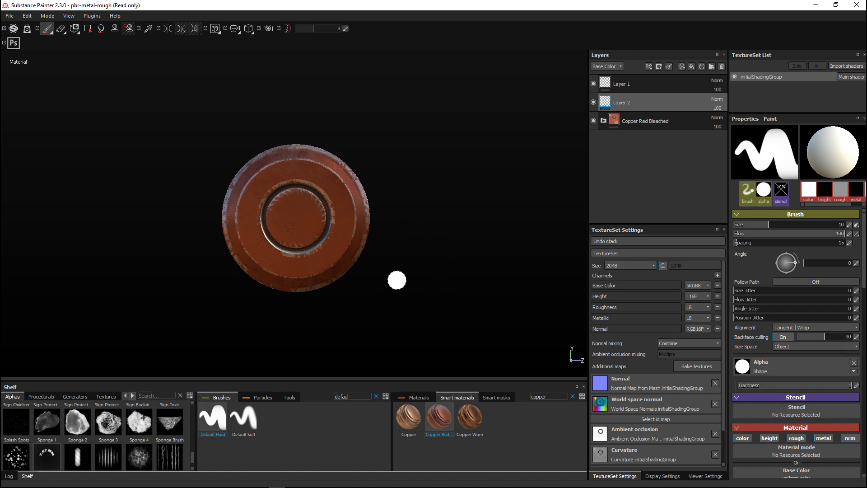
pyautogui.click(800, 407)
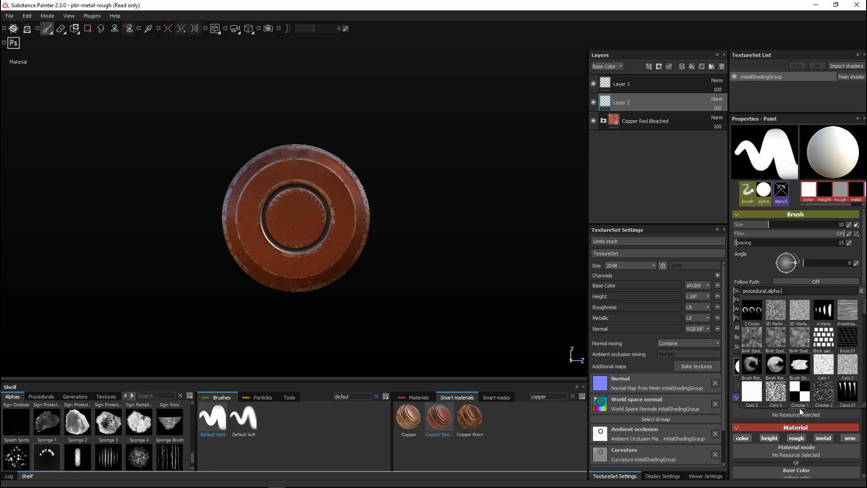
pyautogui.click(74, 30)
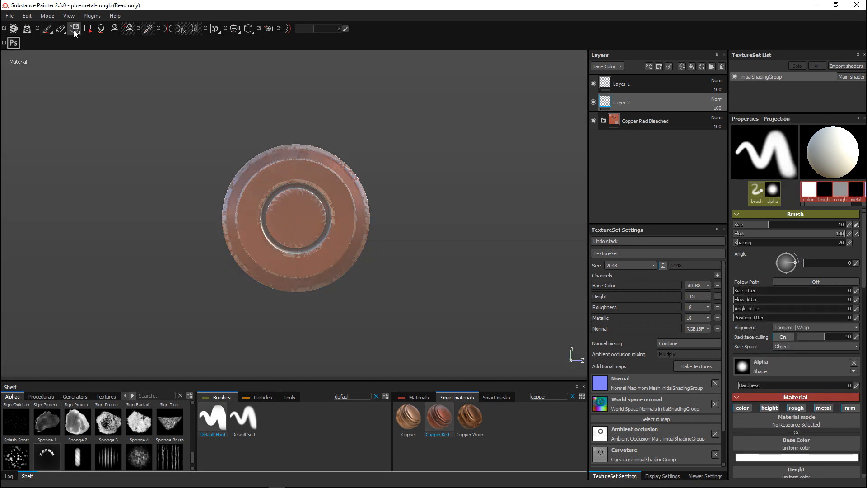
pyautogui.click(74, 30)
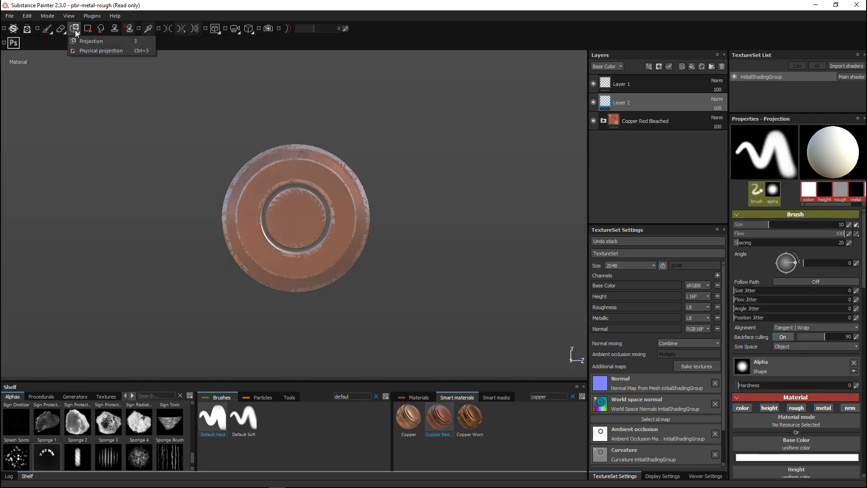
pyautogui.click(47, 28)
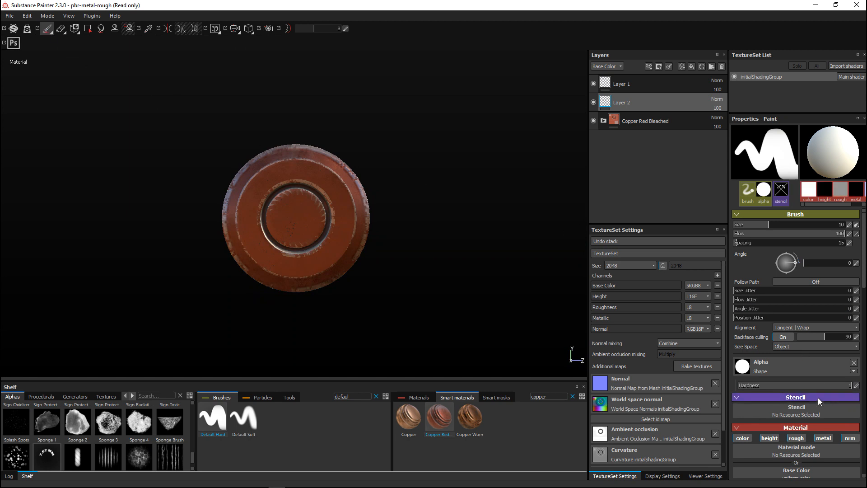
# Assign the Stencil image as the brush's stencil and fit the cartridge base's outer ring under the arched 7.62 MM lettering
pyautogui.click(805, 410)
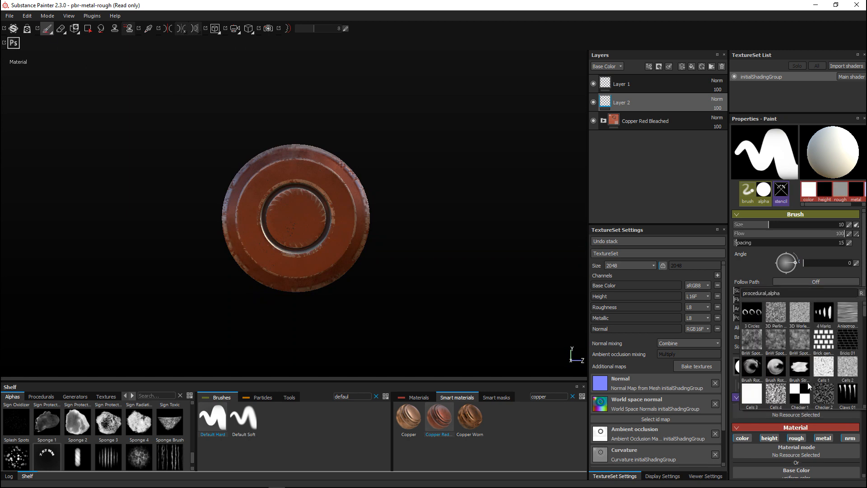
pyautogui.moveTo(796, 293); pyautogui.dragTo(735, 288)
pyautogui.write('sten')
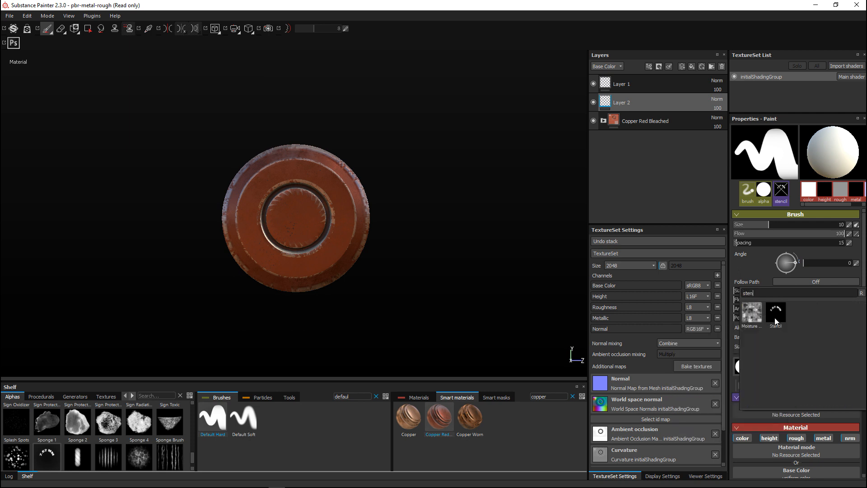
pyautogui.click(776, 318)
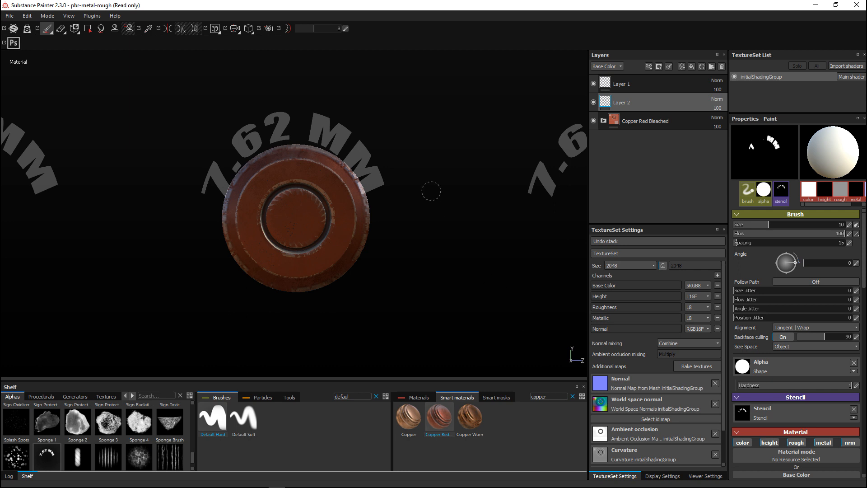
pyautogui.moveTo(403, 180)
pyautogui.keyDown('alt'); pyautogui.mouseDown()
pyautogui.moveTo(412, 205)
pyautogui.moveTo(399, 156)
pyautogui.moveTo(406, 193)
pyautogui.moveTo(401, 175)
pyautogui.mouseUp(); pyautogui.keyUp('alt')
pyautogui.scroll(3, 399, 158)
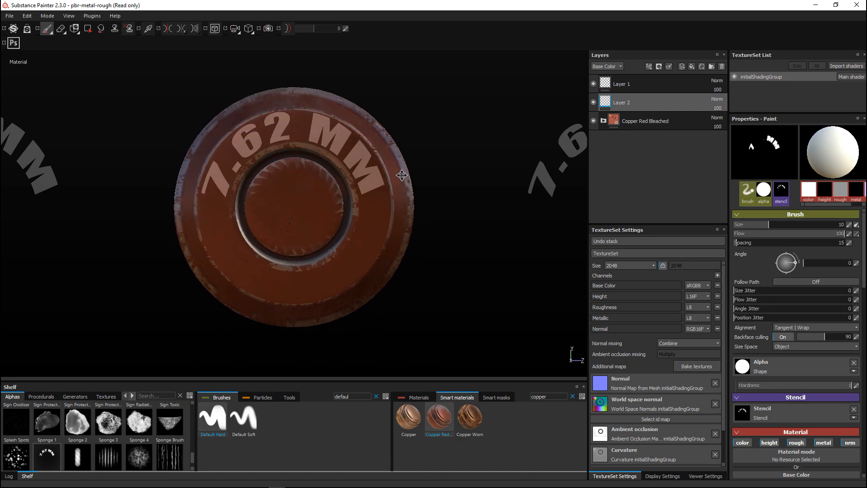
pyautogui.click(401, 176)
pyautogui.hotkey('ctrl', 'z')
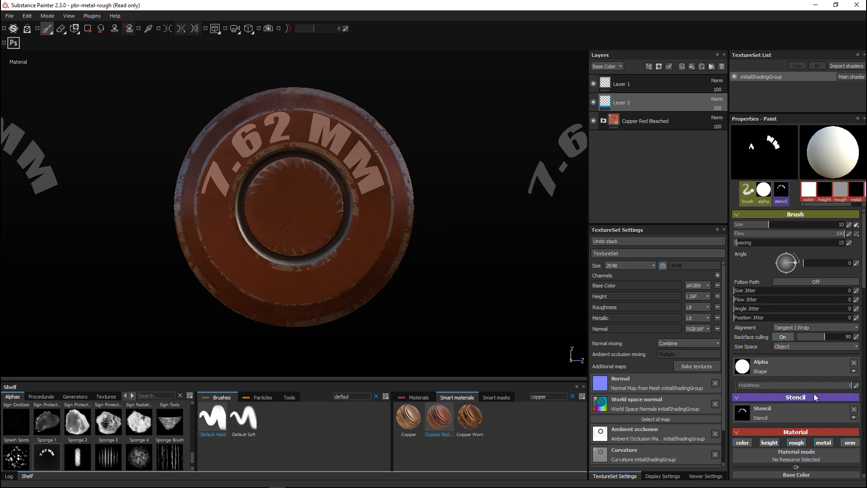
# Set the brush's base color to a dark copper brown sampled from the cartridge base
pyautogui.scroll(-5, 814, 393)
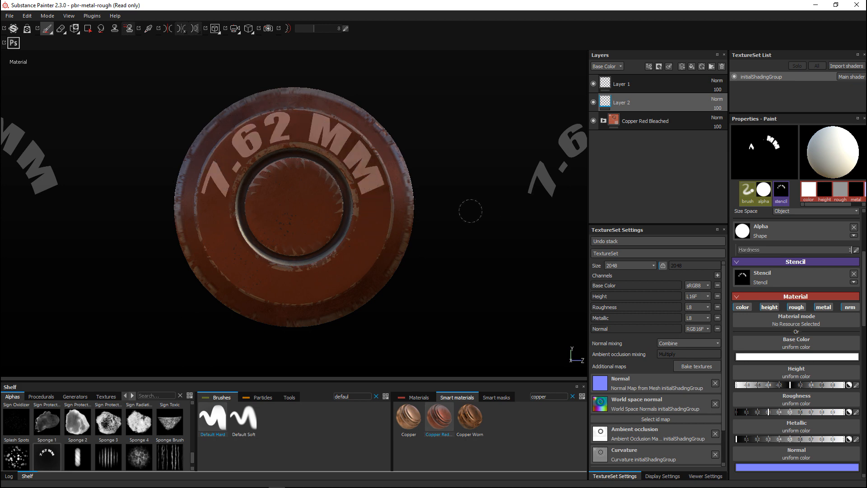
pyautogui.click(798, 357)
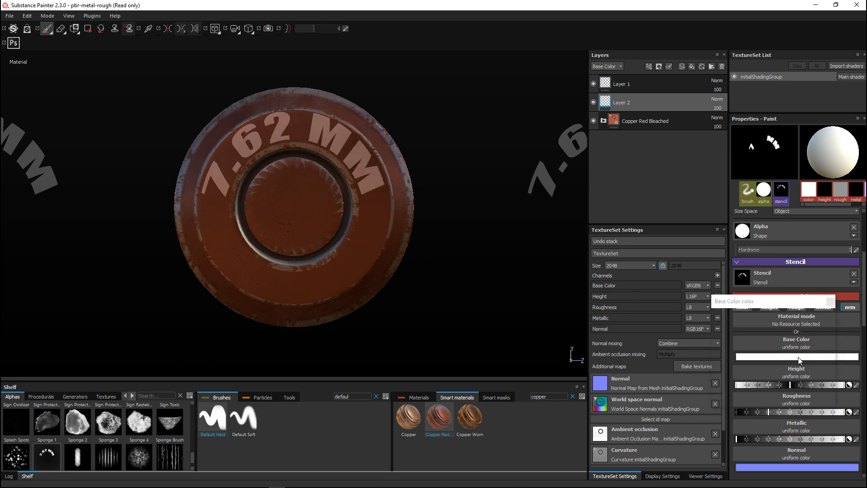
pyautogui.click(755, 315)
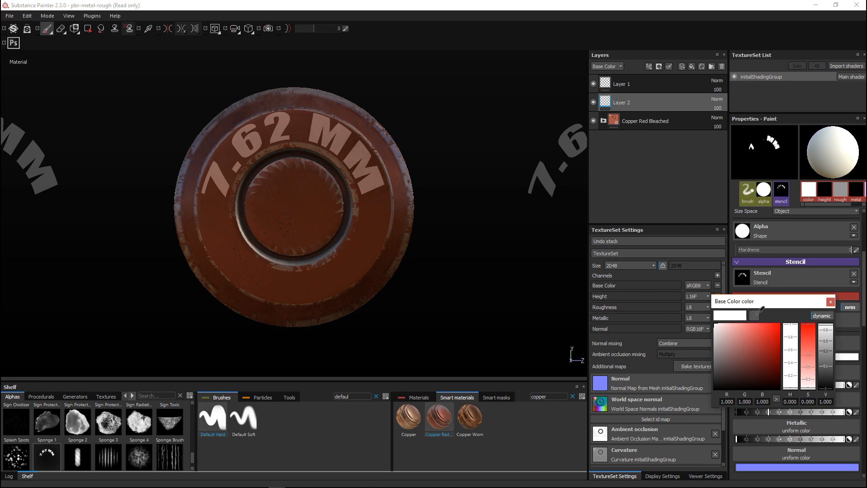
pyautogui.click(369, 240)
pyautogui.click(364, 240)
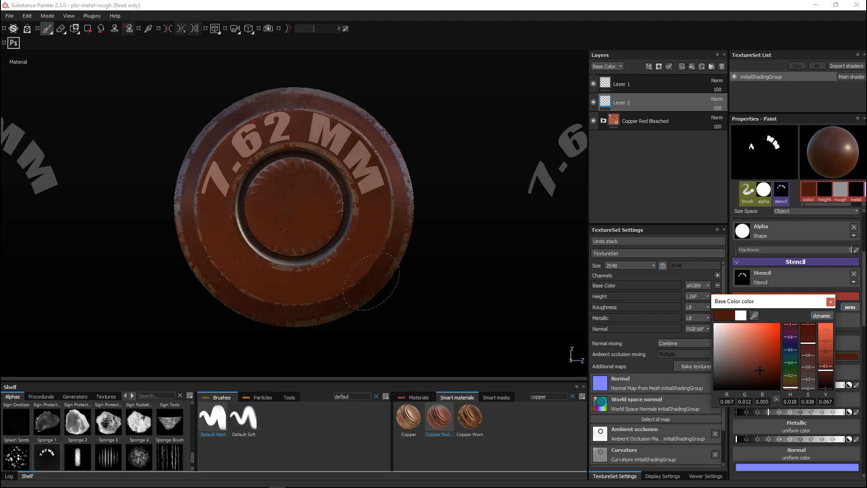
pyautogui.click(830, 301)
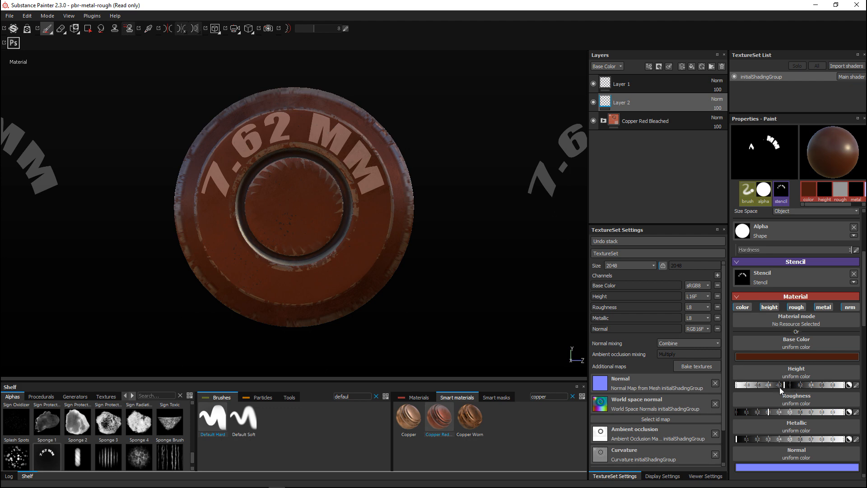
# Set the brush height to about -0.6 and paint the 7.62 MM lettering through the stencil onto the base's ring
pyautogui.moveTo(757, 388); pyautogui.dragTo(758, 389)
pyautogui.moveTo(361, 174)
pyautogui.mouseDown()
pyautogui.moveTo(328, 142)
pyautogui.moveTo(282, 131)
pyautogui.moveTo(246, 144)
pyautogui.moveTo(210, 196)
pyautogui.moveTo(217, 177)
pyautogui.moveTo(271, 128)
pyautogui.moveTo(323, 136)
pyautogui.moveTo(372, 182)
pyautogui.moveTo(380, 204)
pyautogui.mouseUp()
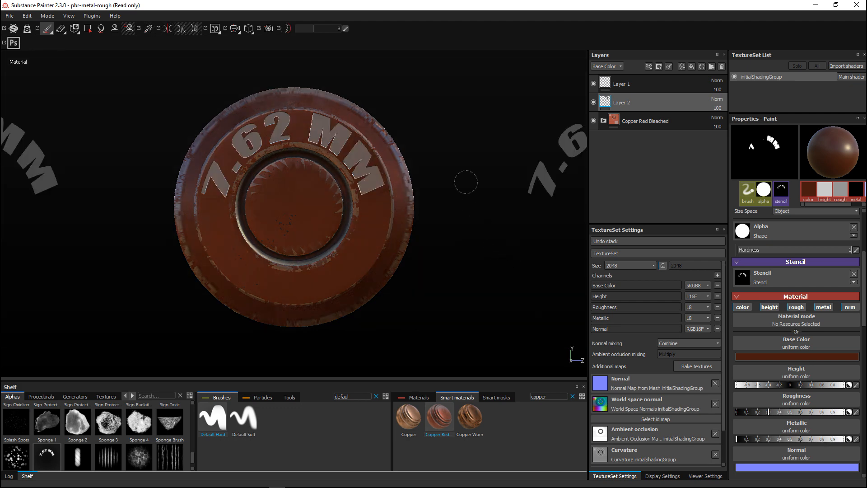
# Switch to the Eraser to hide the stencil overlay and inspect the engraved lettering and copper finish all around the cartridge
pyautogui.click(62, 30)
pyautogui.moveTo(470, 293)
pyautogui.keyDown('alt'); pyautogui.mouseDown()
pyautogui.moveTo(507, 304)
pyautogui.moveTo(503, 278)
pyautogui.moveTo(452, 291)
pyautogui.mouseUp(); pyautogui.keyUp('alt')
pyautogui.scroll(3, 502, 283)
pyautogui.keyDown('alt'); pyautogui.moveTo(451, 292); pyautogui.dragTo(374, 300, button='middle'); pyautogui.keyUp('alt')
pyautogui.keyDown('alt'); pyautogui.moveTo(374, 300); pyautogui.dragTo(264, 291); pyautogui.keyUp('alt')
pyautogui.scroll(2, 271, 293)
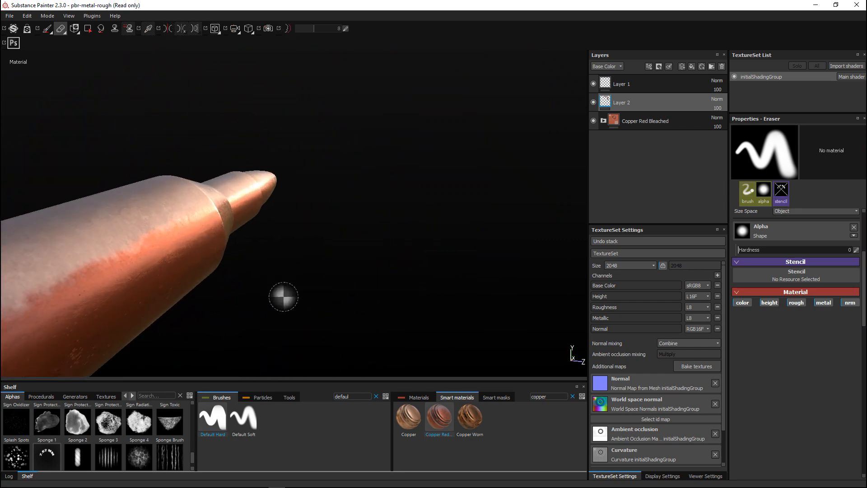
pyautogui.keyDown('alt'); pyautogui.moveTo(285, 299); pyautogui.dragTo(461, 212, button='middle'); pyautogui.keyUp('alt')
pyautogui.hotkey('ctrl', 'z')
pyautogui.hotkey('ctrl', 'z')
pyautogui.hotkey('ctrl', 'z')
pyautogui.hotkey('ctrl', 'z')
pyautogui.hotkey('ctrl', 'z')
pyautogui.hotkey('ctrl', 'z')
pyautogui.hotkey('ctrl', 'z')
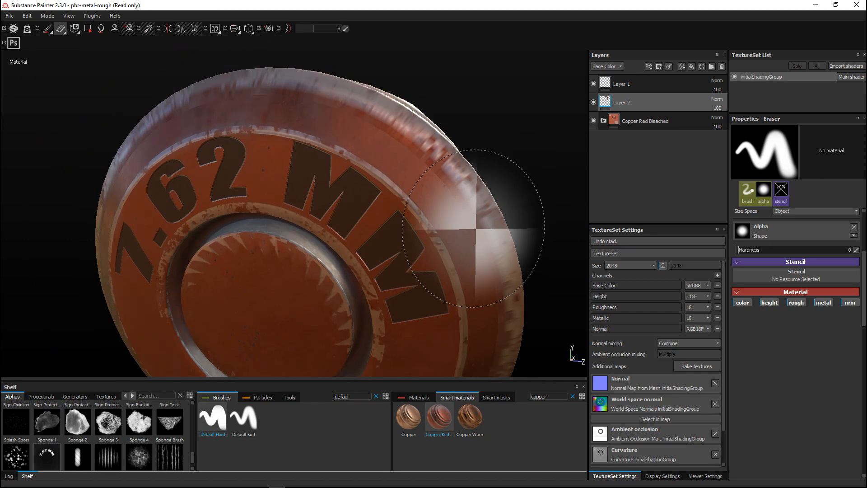
pyautogui.scroll(-3, 479, 228)
pyautogui.keyDown('alt'); pyautogui.moveTo(478, 228); pyautogui.dragTo(371, 251); pyautogui.keyUp('alt')
pyautogui.keyDown('alt'); pyautogui.moveTo(282, 262); pyautogui.dragTo(63, 297, button='middle'); pyautogui.keyUp('alt')
pyautogui.scroll(2, 209, 309)
pyautogui.scroll(-5, 326, 304)
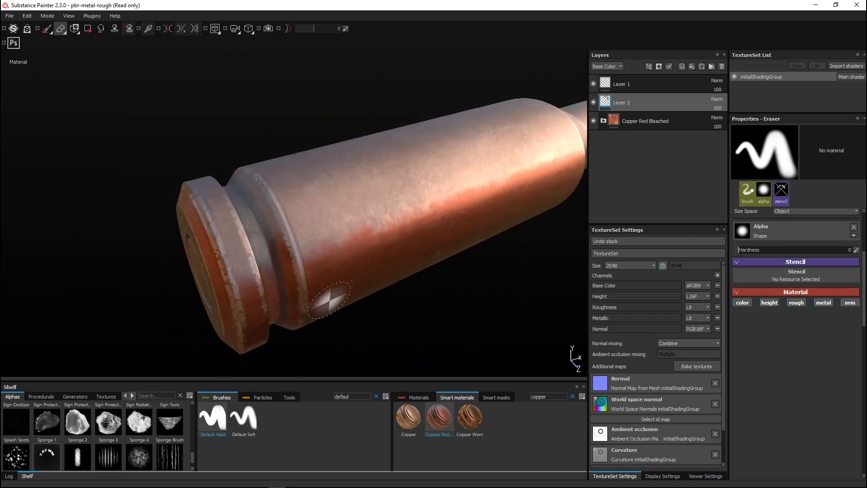
pyautogui.keyDown('alt'); pyautogui.moveTo(349, 302); pyautogui.dragTo(188, 305, button='middle'); pyautogui.keyUp('alt')
pyautogui.keyDown('alt'); pyautogui.moveTo(188, 305); pyautogui.dragTo(200, 272); pyautogui.keyUp('alt')
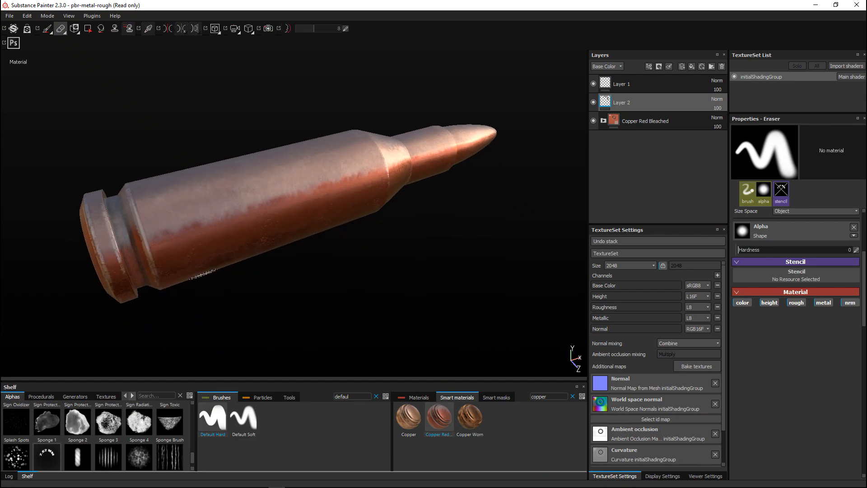
pyautogui.keyDown('alt'); pyautogui.moveTo(200, 272); pyautogui.dragTo(254, 261); pyautogui.keyUp('alt')
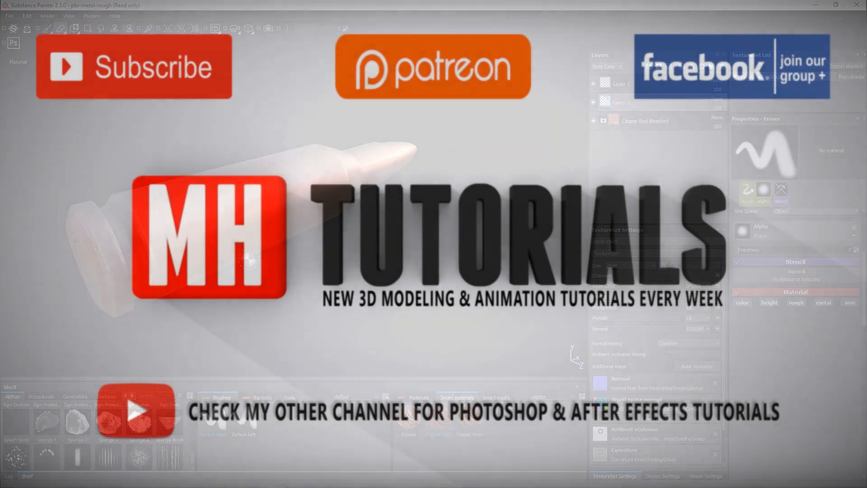